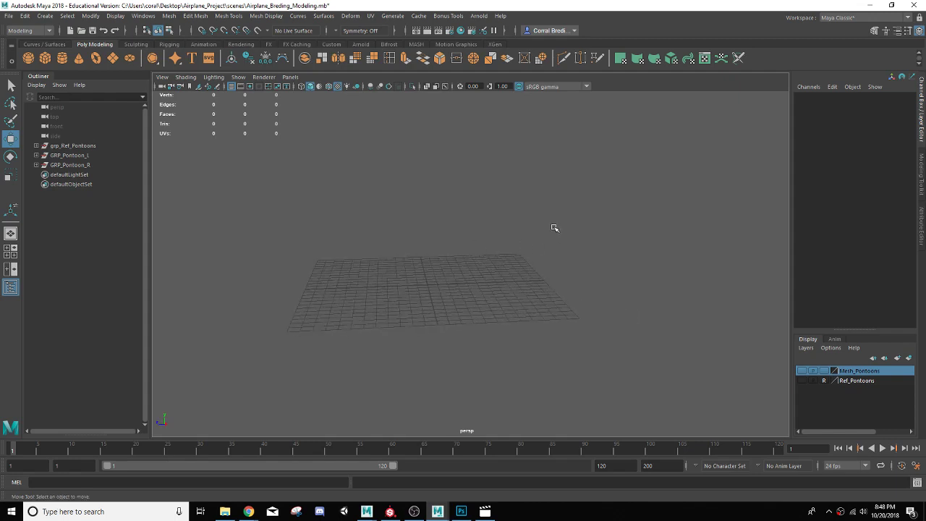
left_click(802, 371)
left_click(802, 370)
left_click_drag(407, 252, 403, 255, "alt")
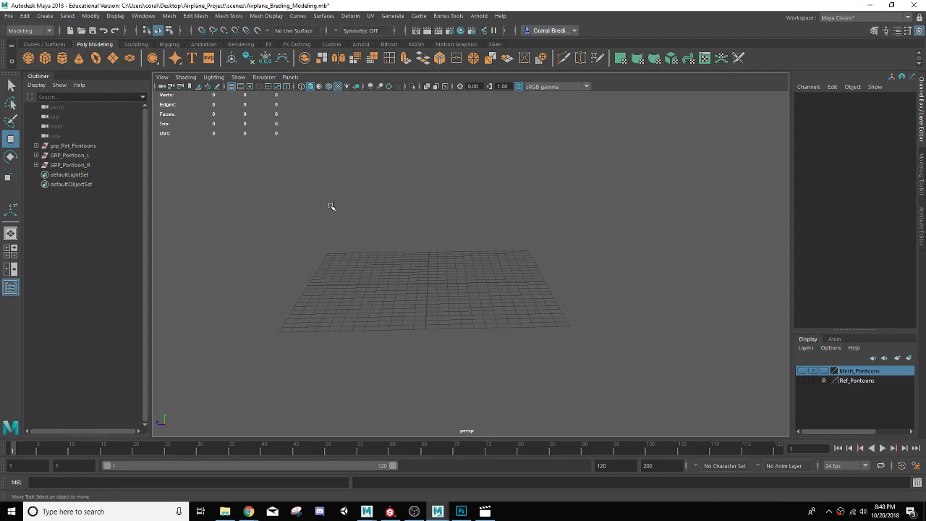
left_click_drag(456, 244, 432, 230, "alt")
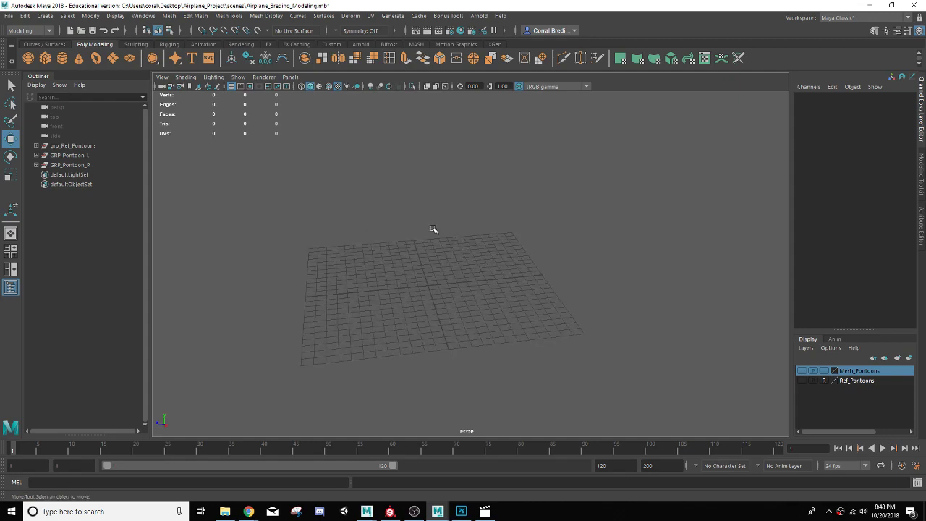
Step: Create a polygon plane at the scene origin
left_click(113, 61)
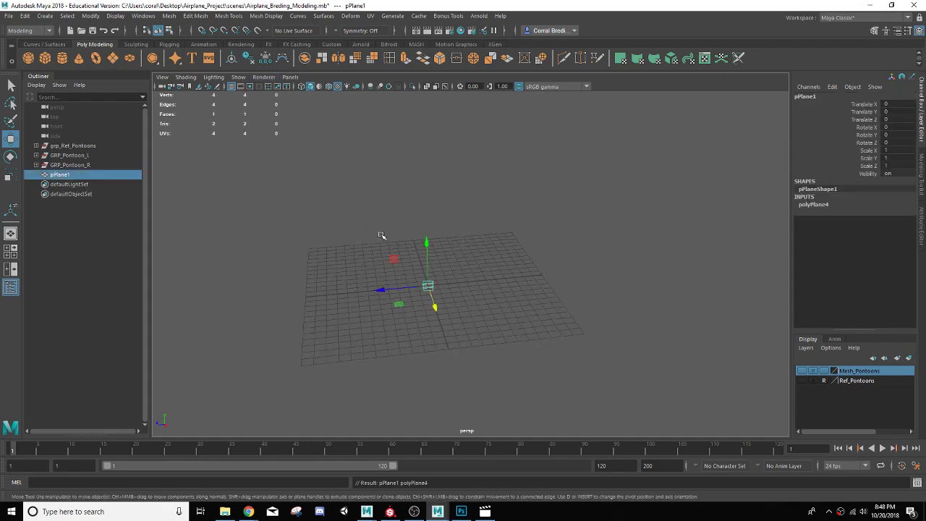
key("f")
scroll(425, 313, "down", 8)
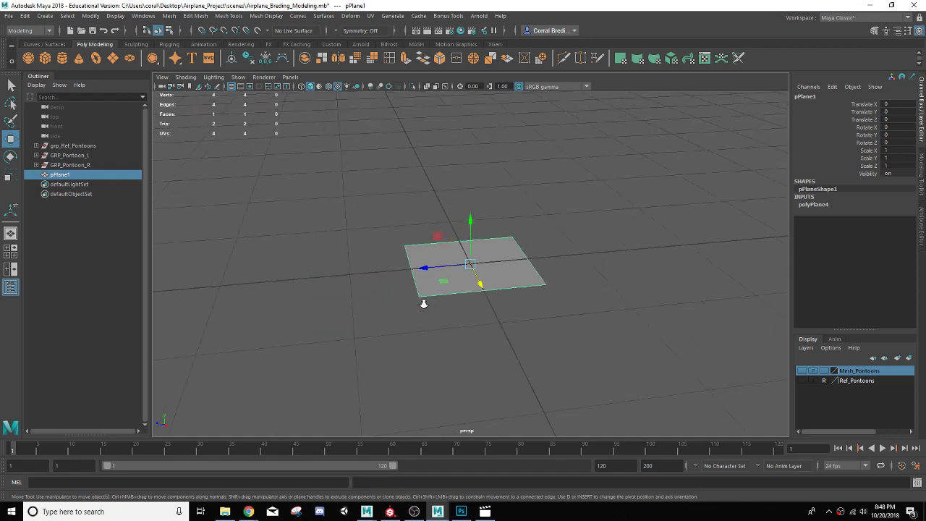
left_click_drag(436, 290, 426, 304, "alt")
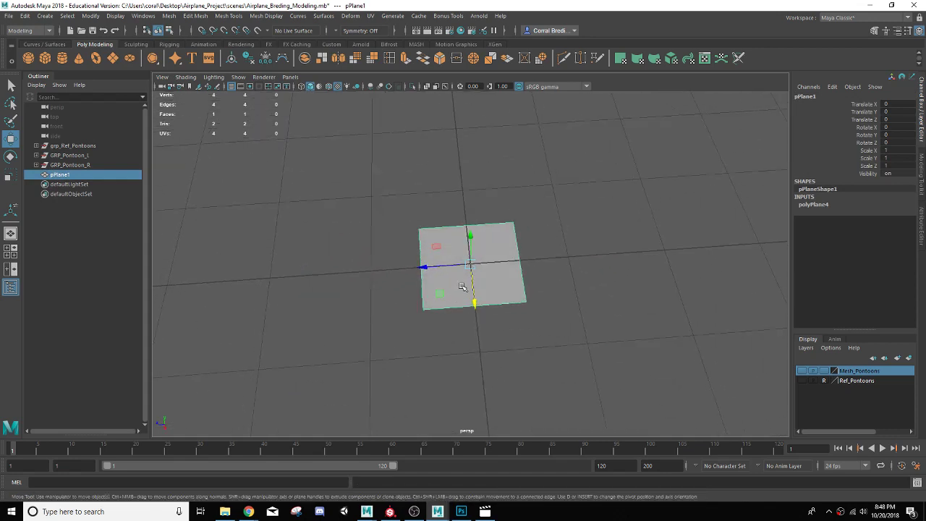
scroll(505, 268, "up", 2)
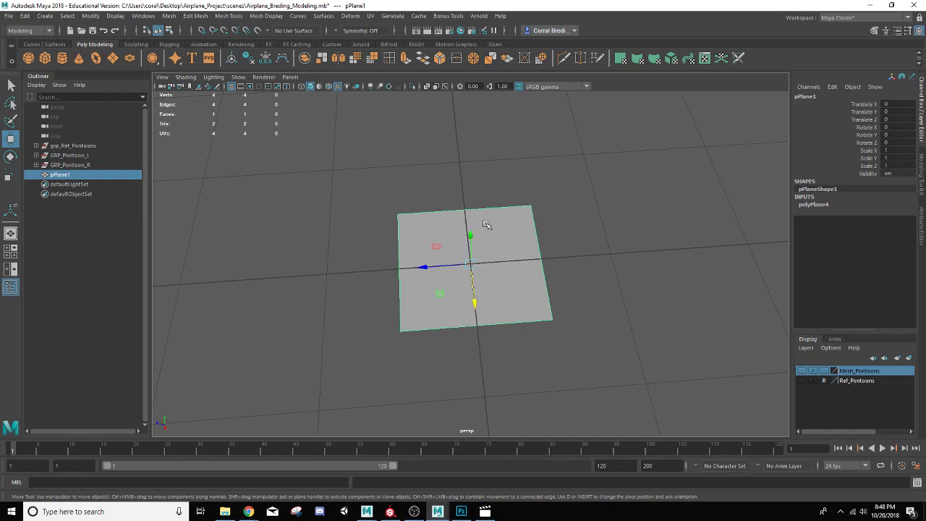
Step: Assign a new Lambert material to the plane
right_click(512, 227)
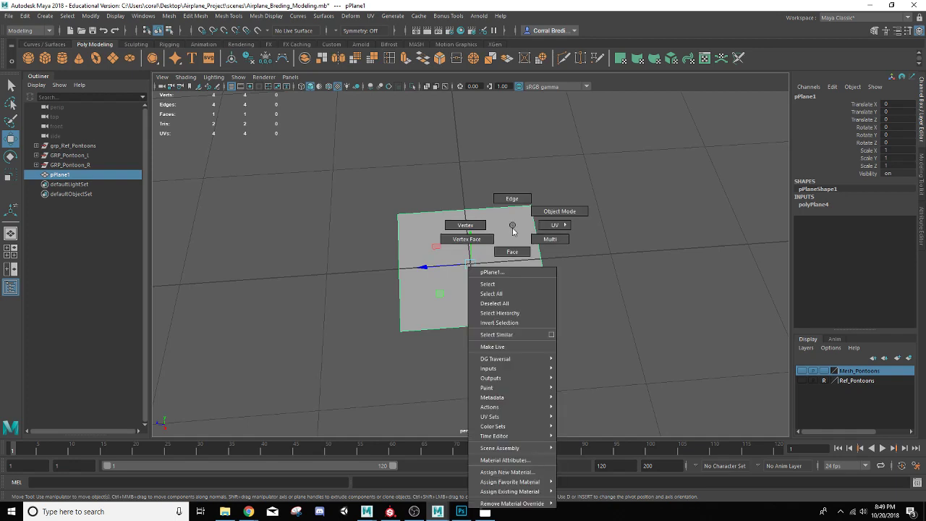
mouse_move(538, 481)
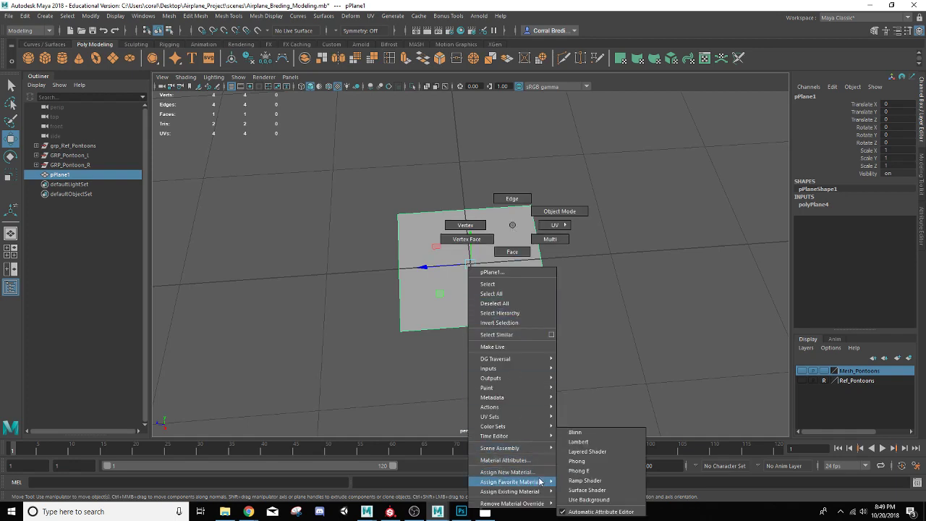
left_click(578, 442)
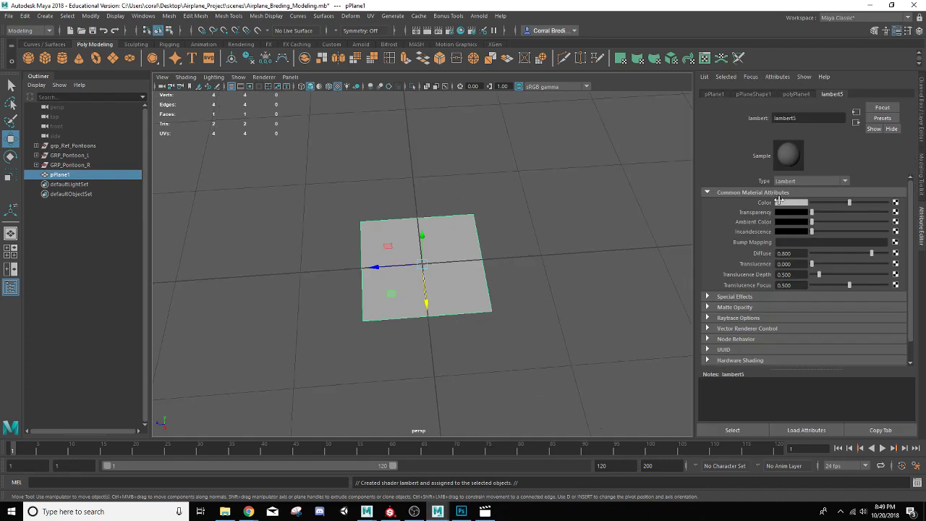
Step: Map the Lambert's color to a File texture loading bodyBottomReference.jpg from sourceimages
left_click(896, 203)
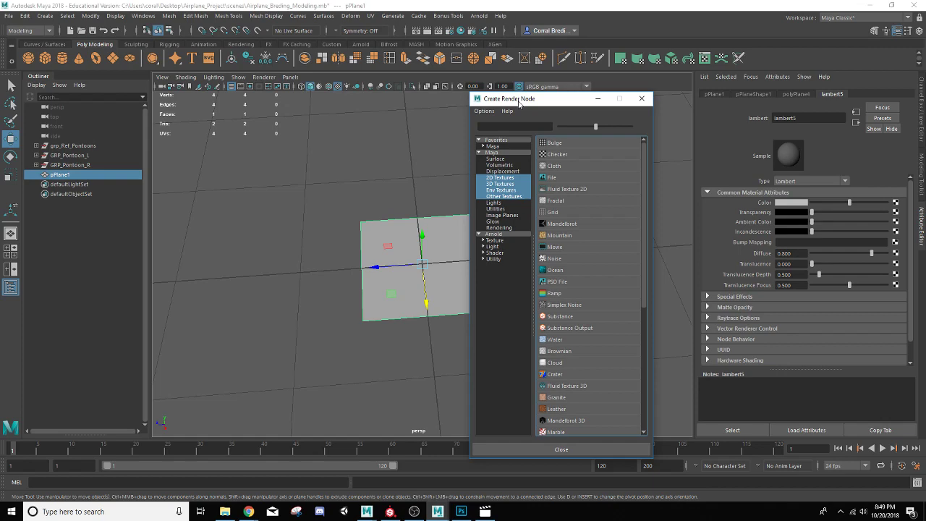
left_click(551, 178)
left_click(899, 226)
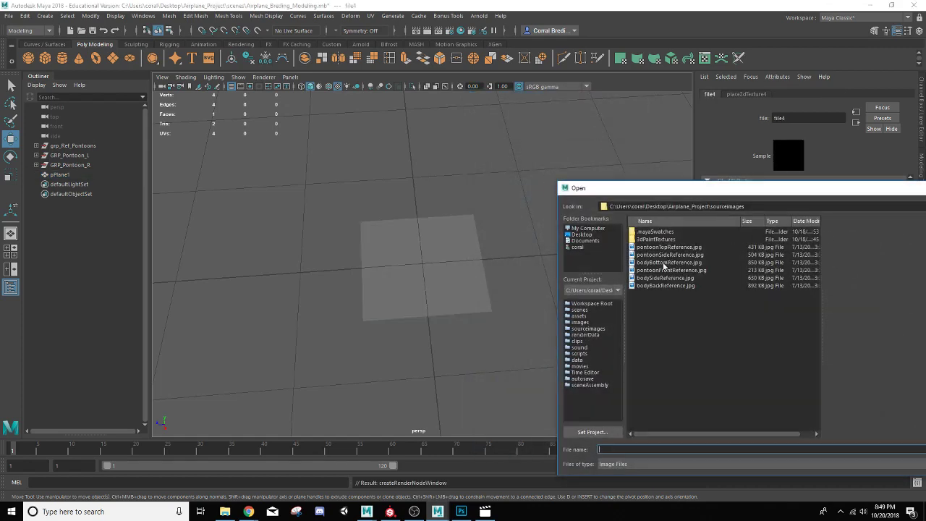
left_click(659, 262)
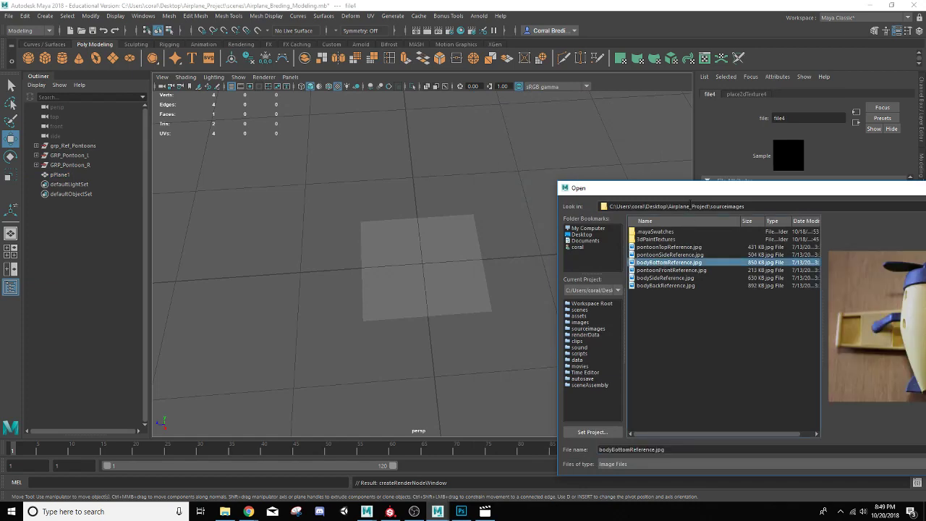
left_click_drag(688, 194, 594, 145)
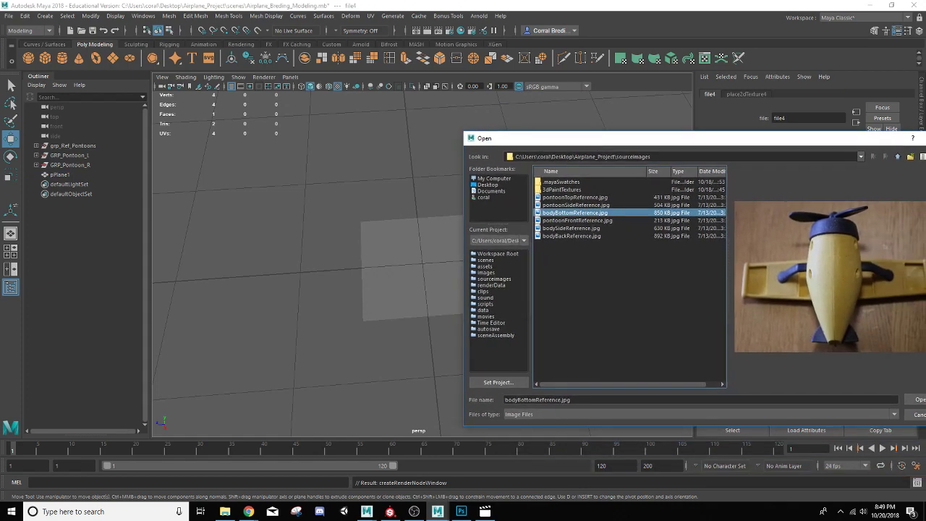
left_click(917, 399)
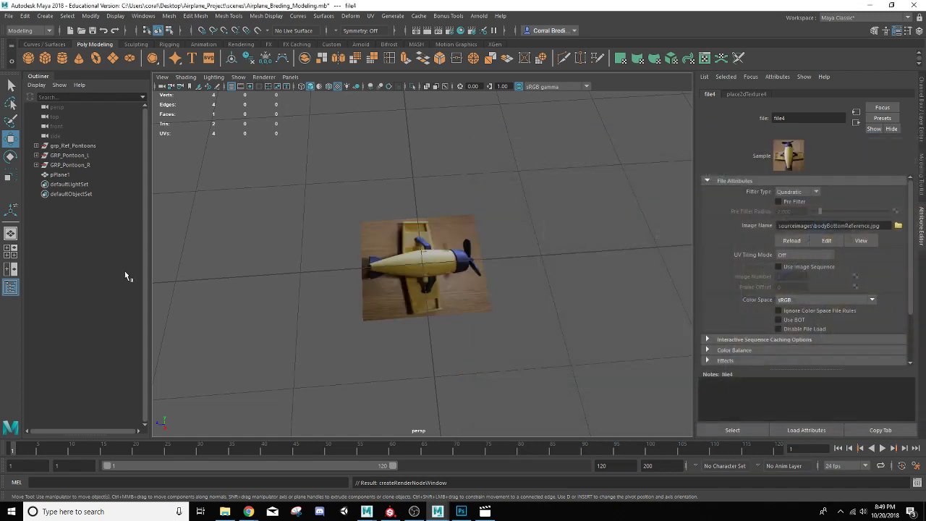
Step: In the four-view layout, rotate the reference plane and set its Rotate Y to 180
left_click(11, 255)
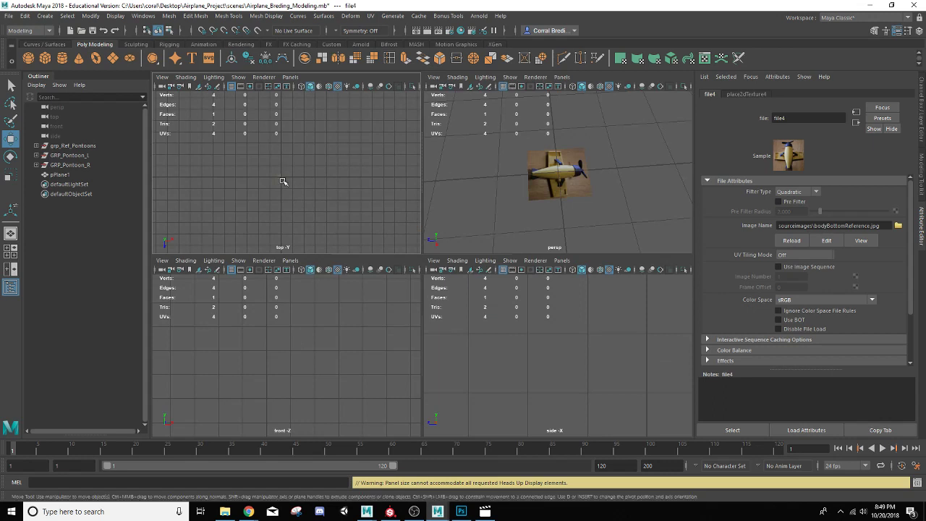
scroll(283, 181, "down", 3)
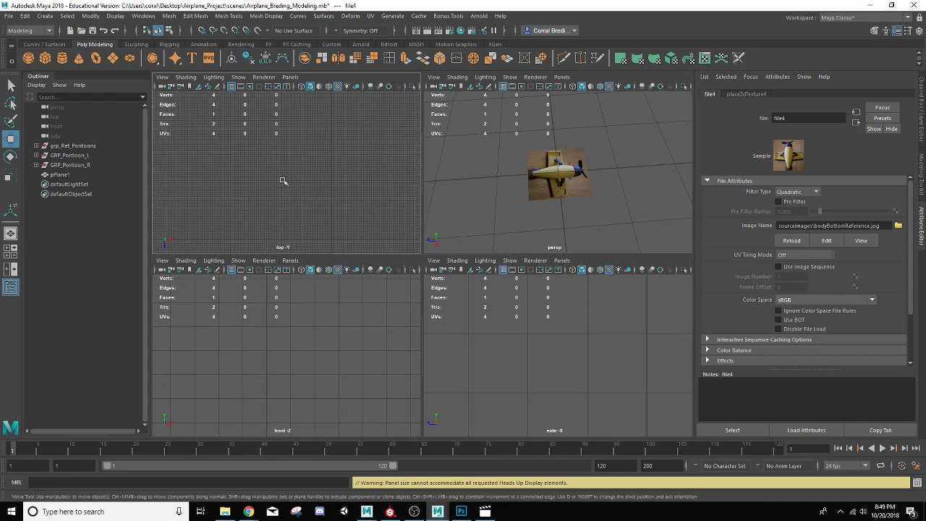
left_click(555, 183)
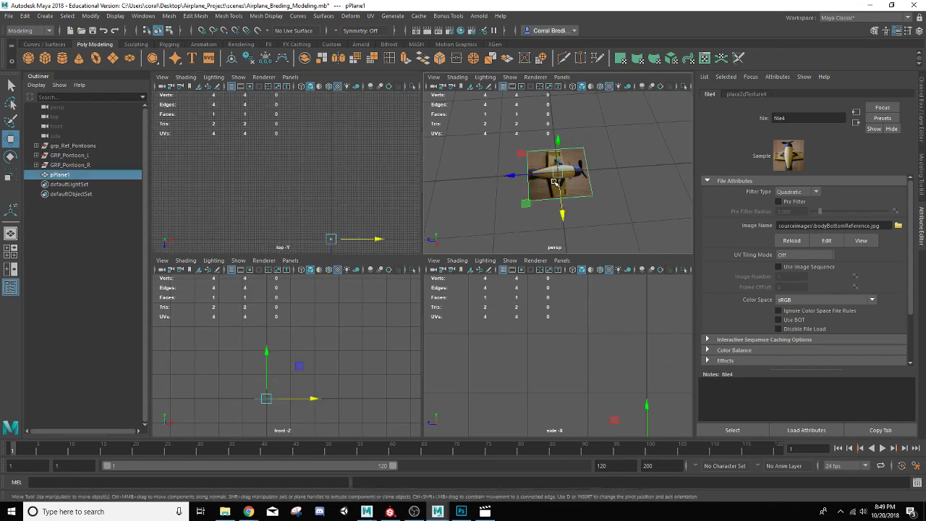
key("f")
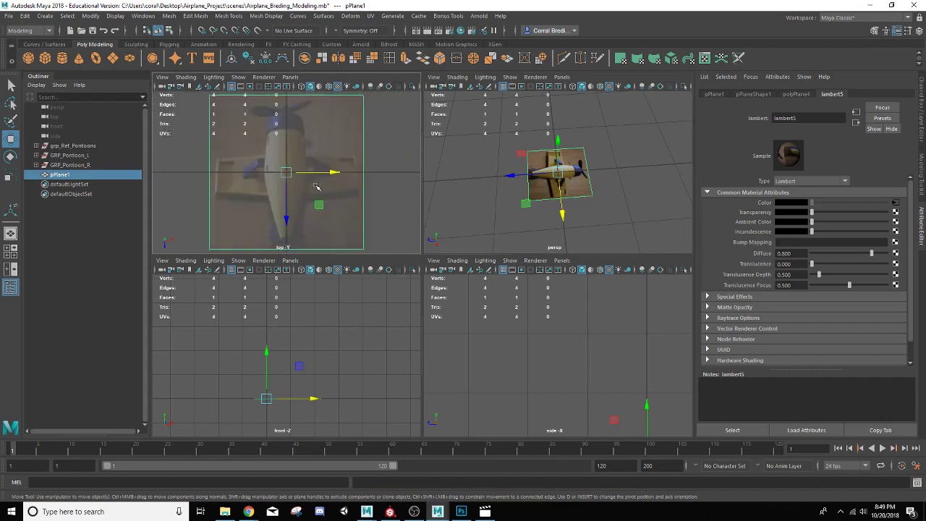
mouse_move(306, 178)
middle_mouse_down("alt")
mouse_move(311, 159)
mouse_move(311, 182)
middle_mouse_up("alt")
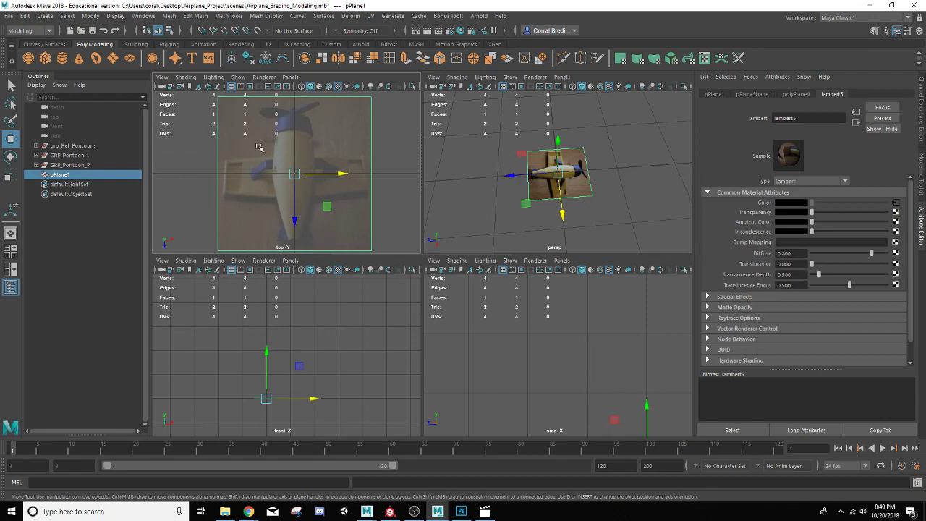
key("e")
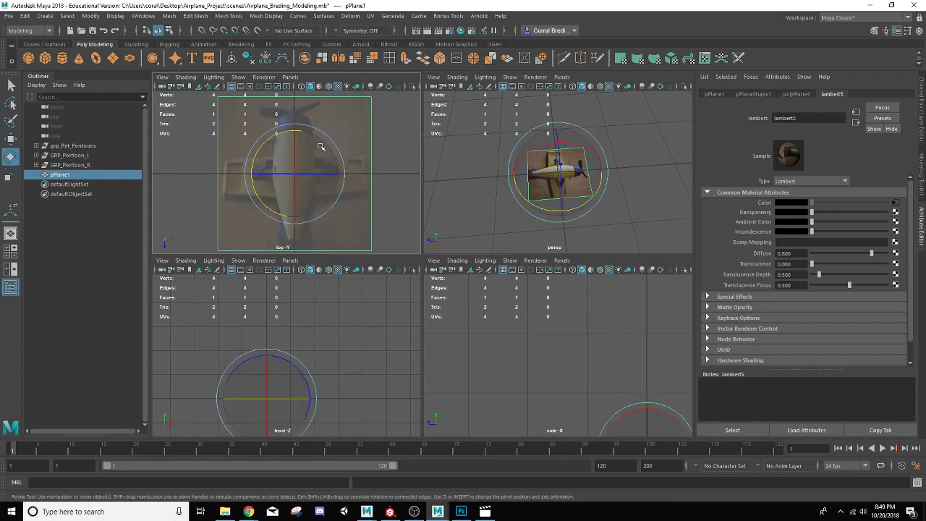
mouse_move(276, 131)
left_mouse_down()
mouse_move(261, 177)
mouse_move(307, 218)
mouse_move(317, 215)
left_mouse_up()
left_click(891, 128)
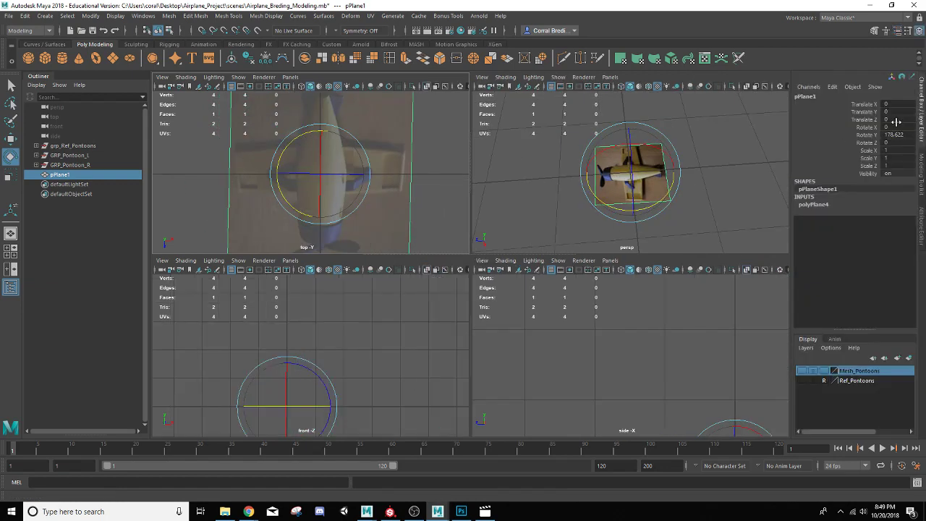
left_click(894, 134)
type("180")
key("Return")
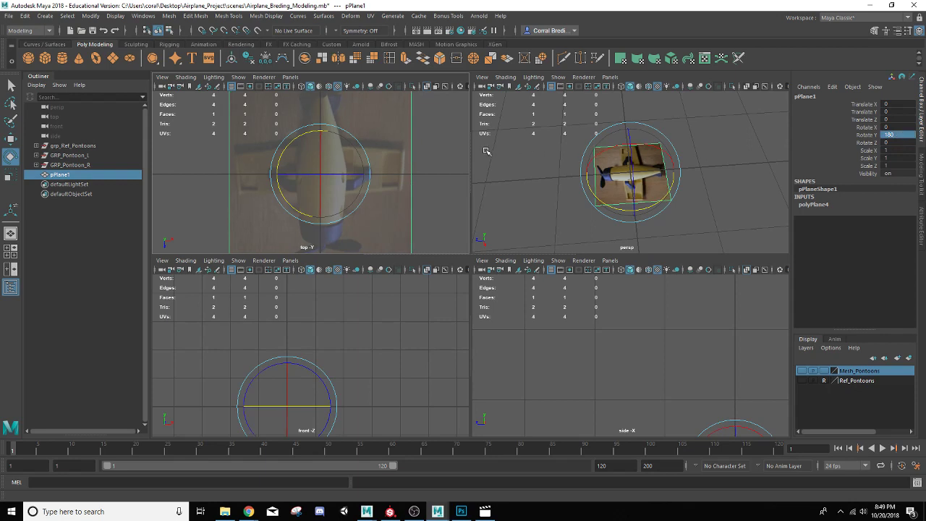
Step: Rename the plane ref_Bottom
double_click(70, 178)
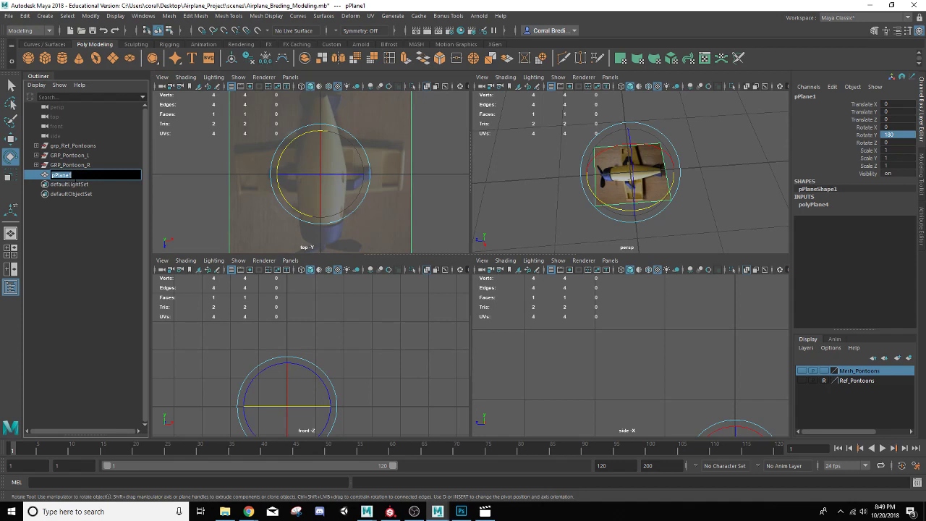
type("ref_Bottom")
key("Return")
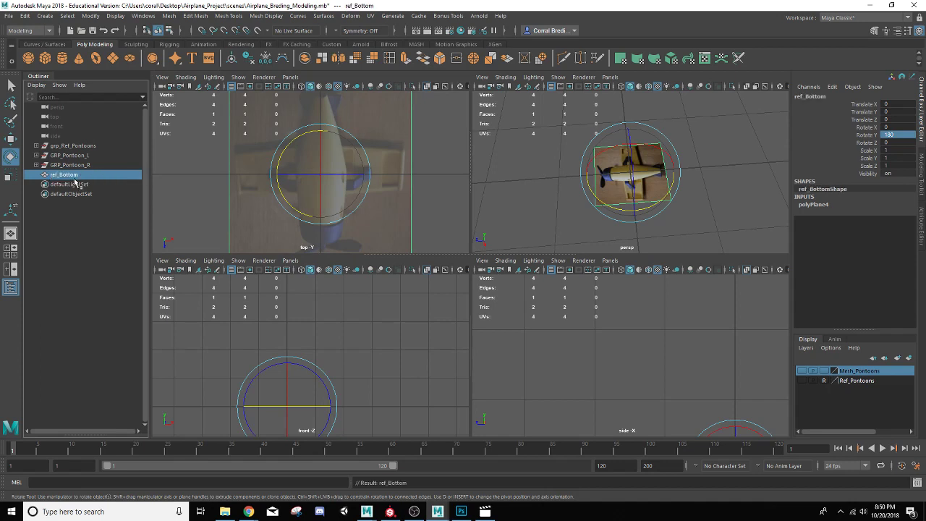
Step: Create a second polygon plane and set its Rotate X to 90 to stand it upright
left_click(112, 59)
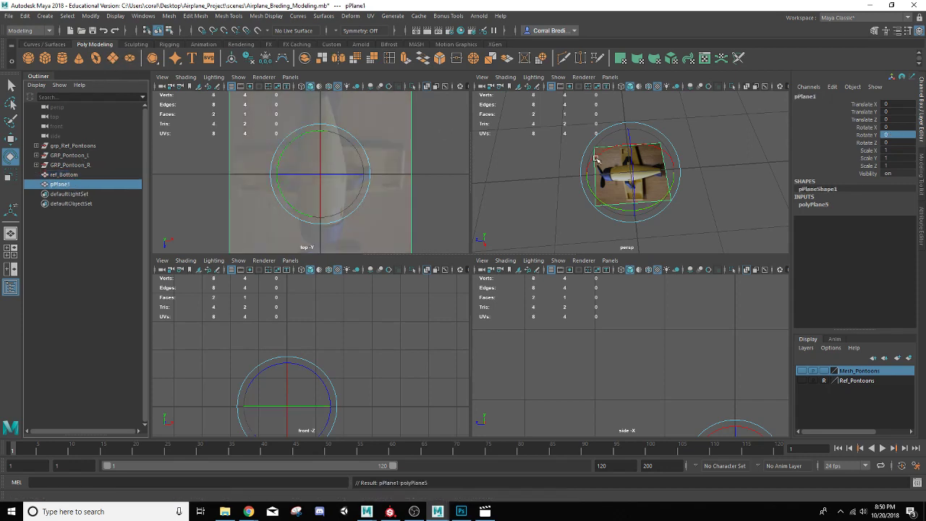
left_click_drag(631, 187, 552, 173)
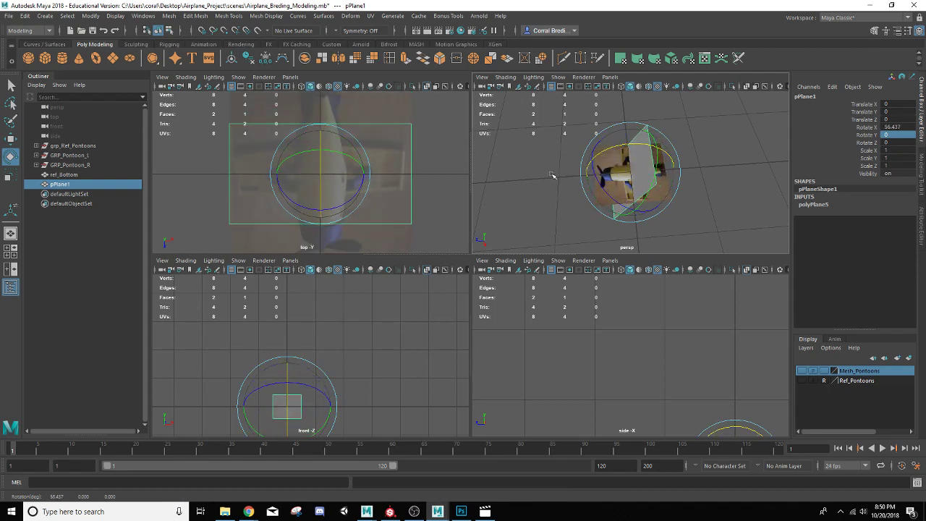
double_click(895, 127)
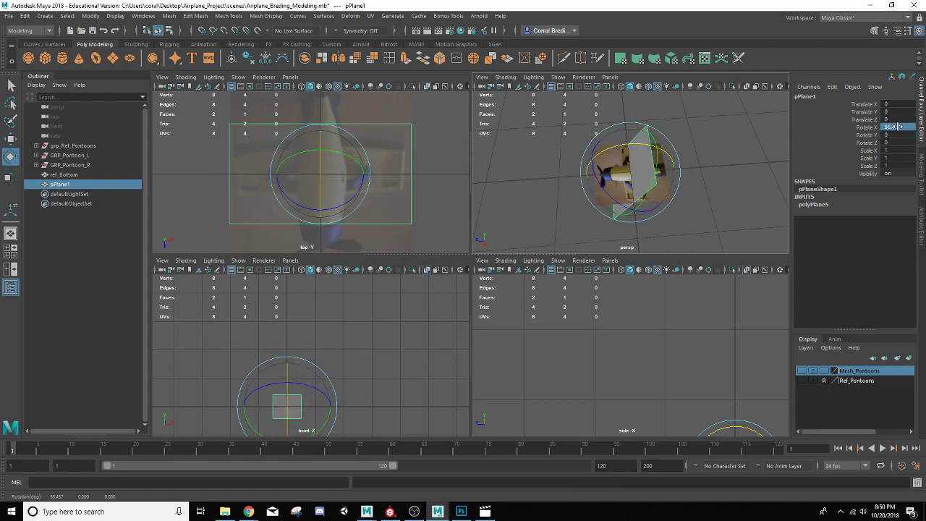
type("90")
key("Return")
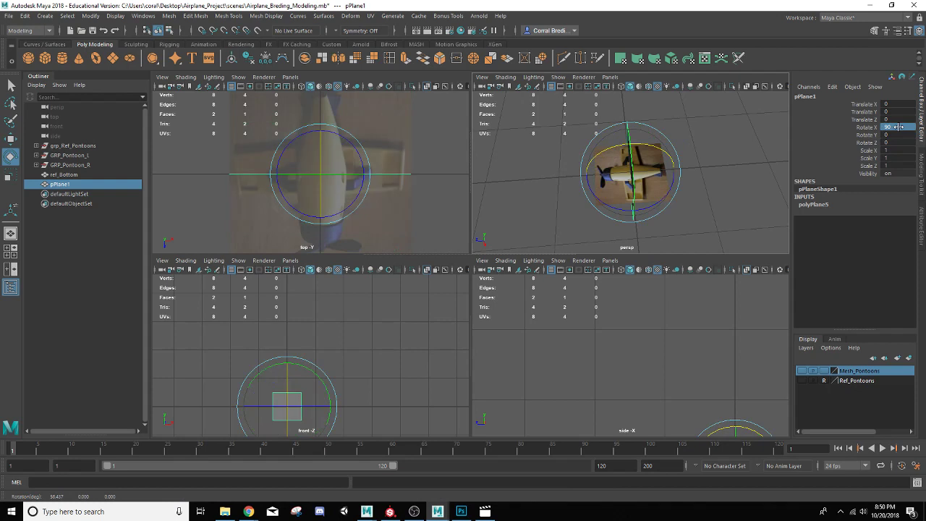
Step: Assign a new Lambert material to the upright plane
left_click_drag(575, 165, 658, 132, "alt")
key("f")
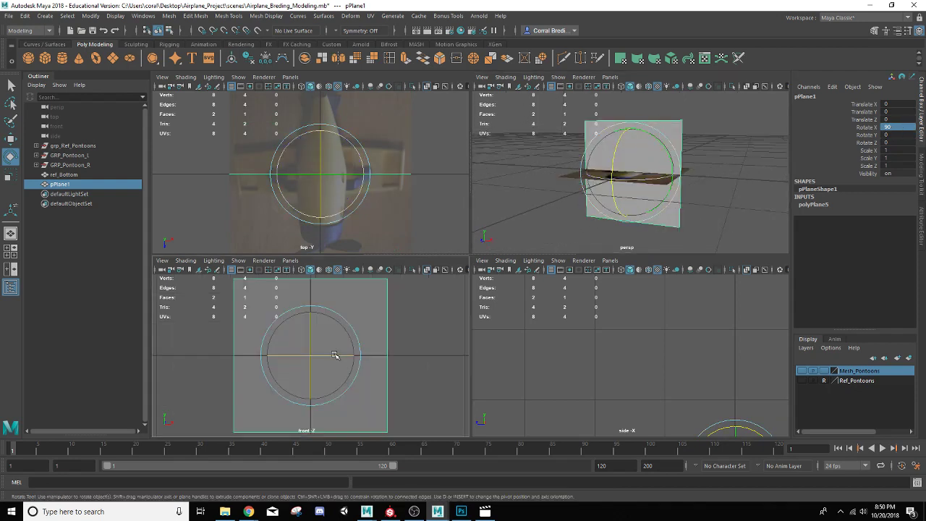
right_click(674, 126)
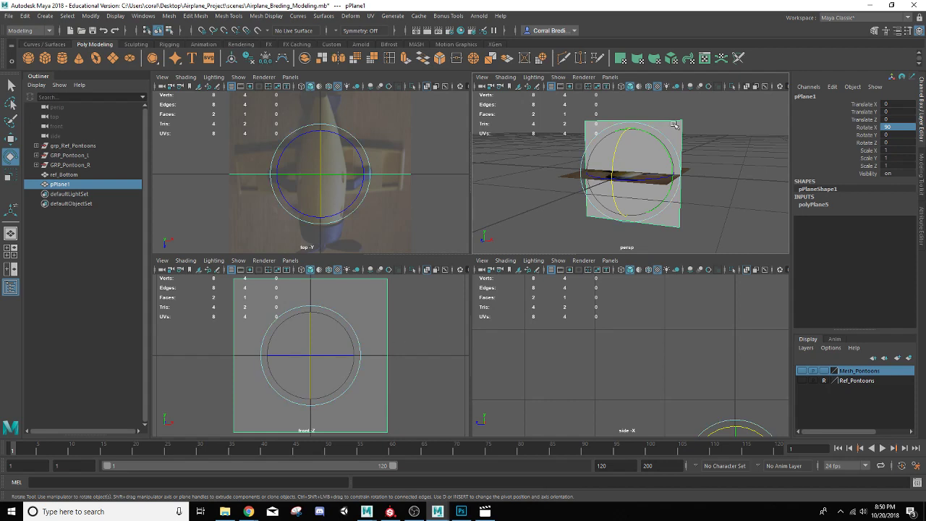
right_click_drag(673, 126, 738, 390)
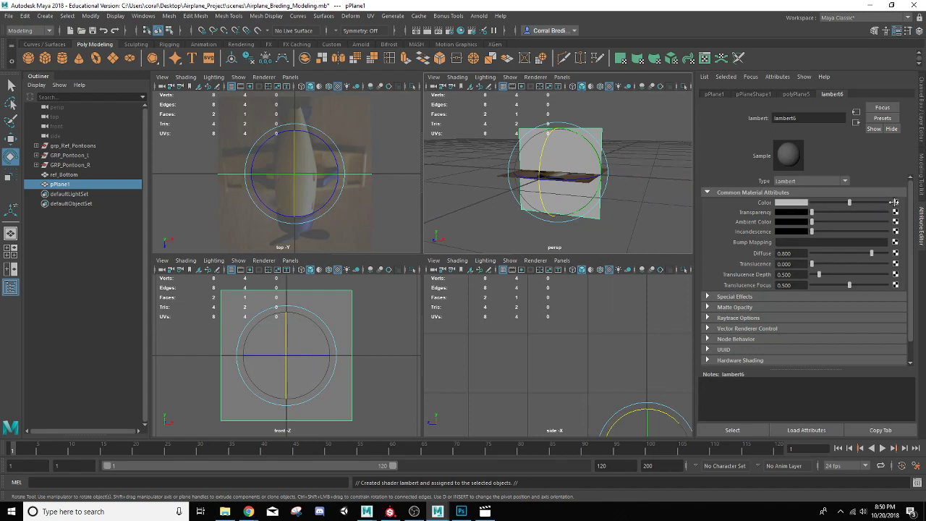
Step: Map bodyBackReference.jpg as a file texture into the upright plane's Lambert color
left_click(896, 203)
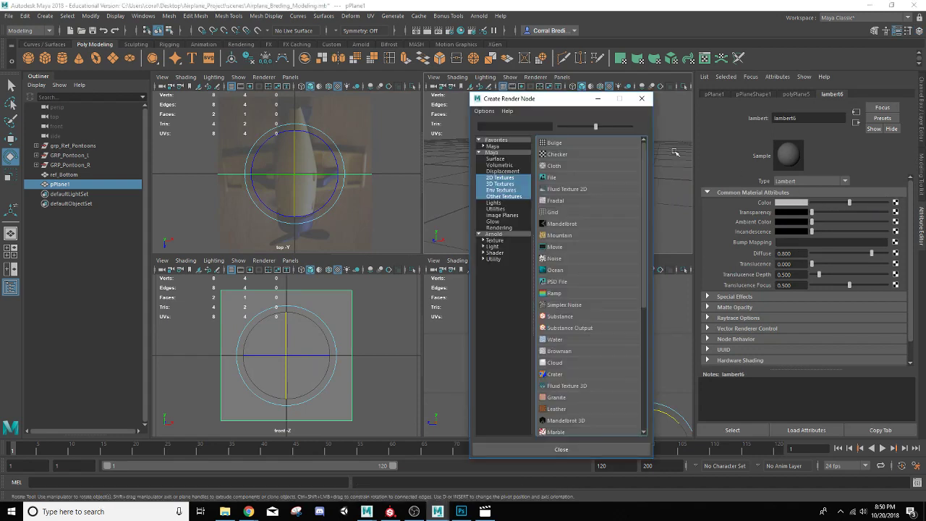
left_click(550, 178)
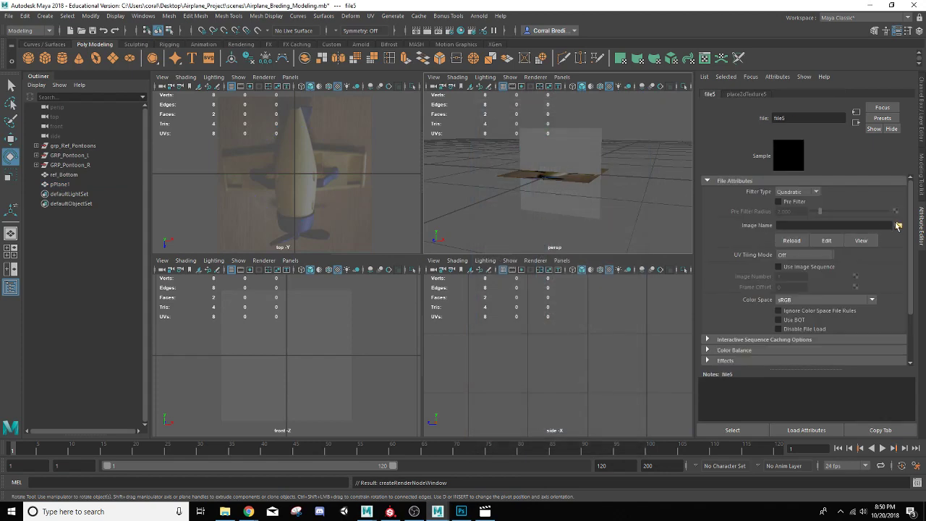
left_click(897, 226)
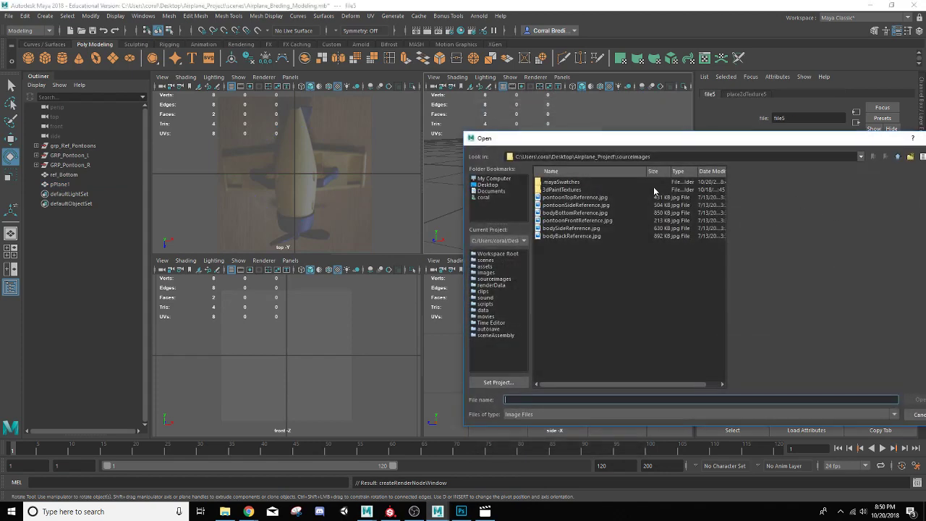
left_click(569, 237)
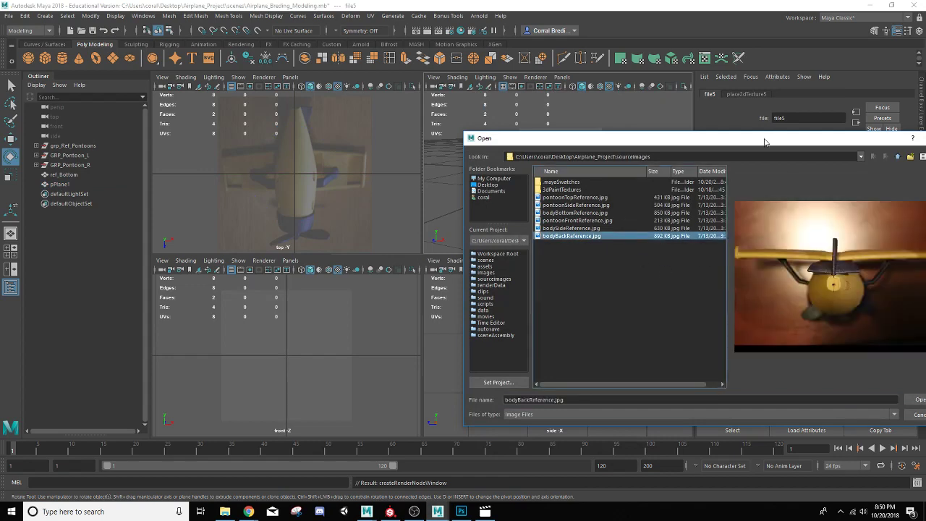
left_click_drag(768, 139, 701, 103)
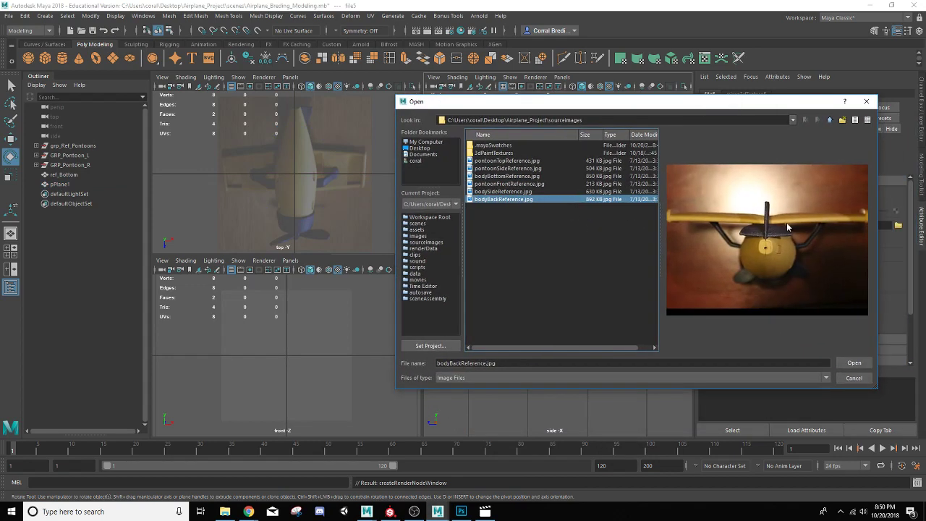
left_click(862, 364)
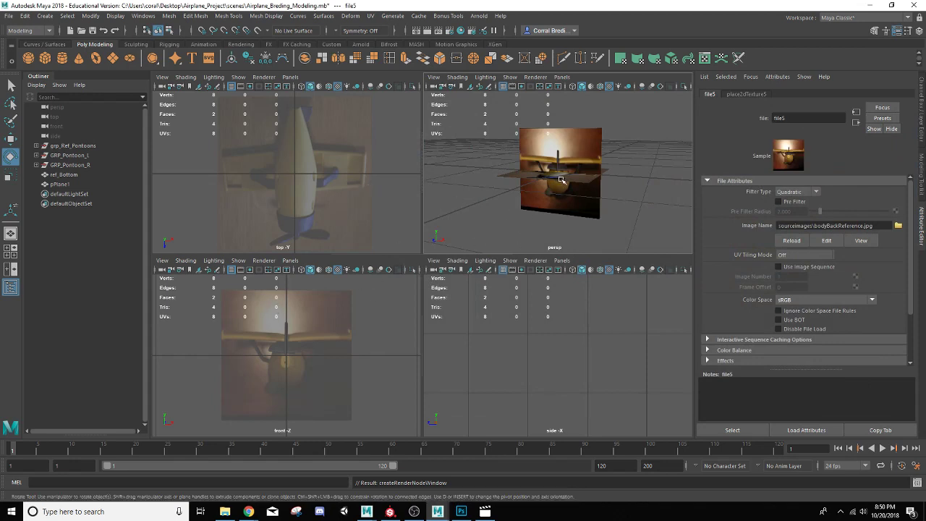
Step: Create a third polygon plane, frame it, and set its Rotate Z to 90
left_click(113, 63)
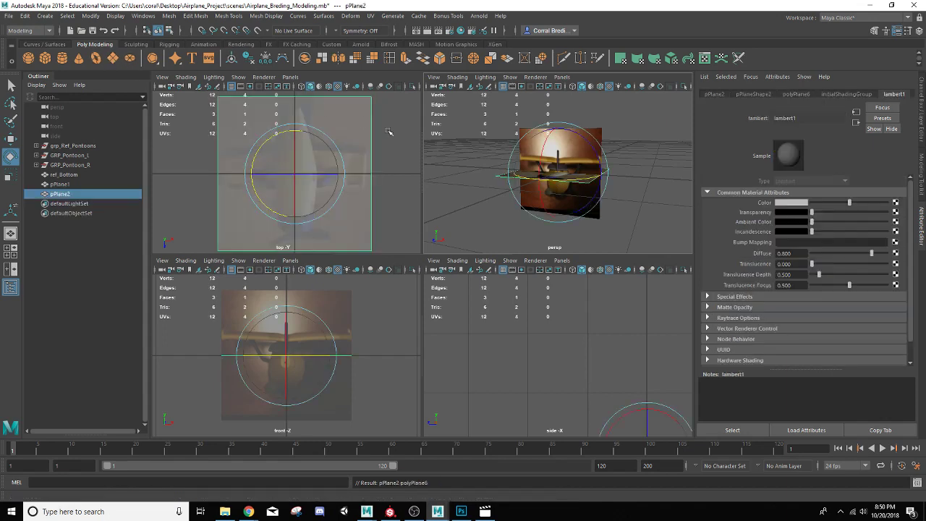
key("f")
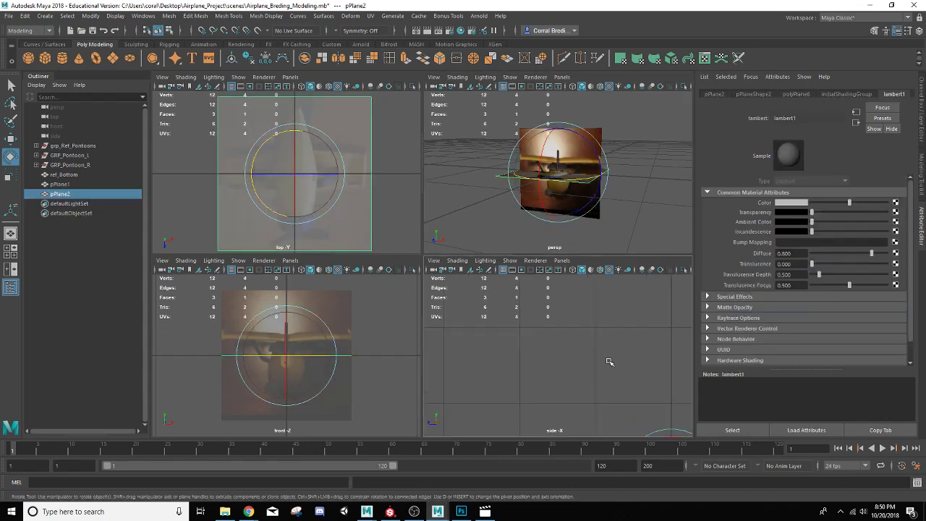
left_click_drag(557, 335, 557, 377)
left_click(922, 115)
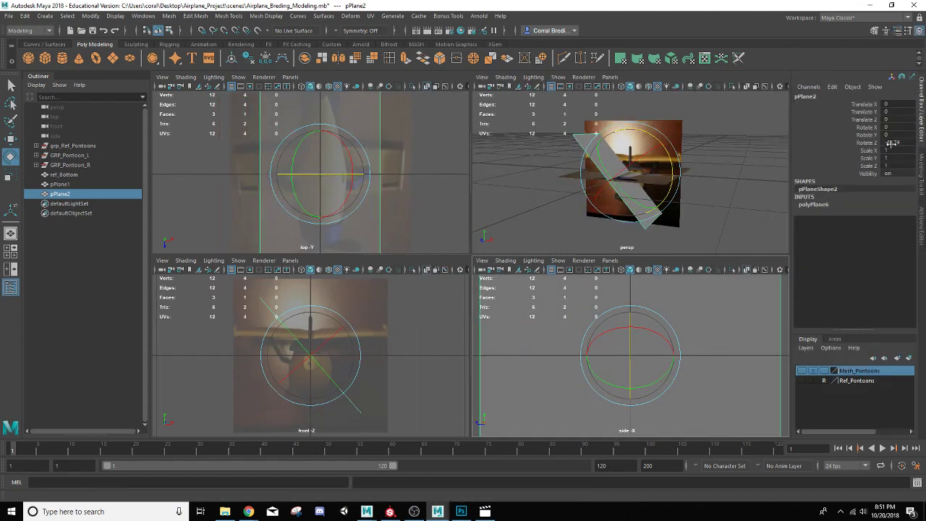
double_click(892, 143)
type("90")
key("Return")
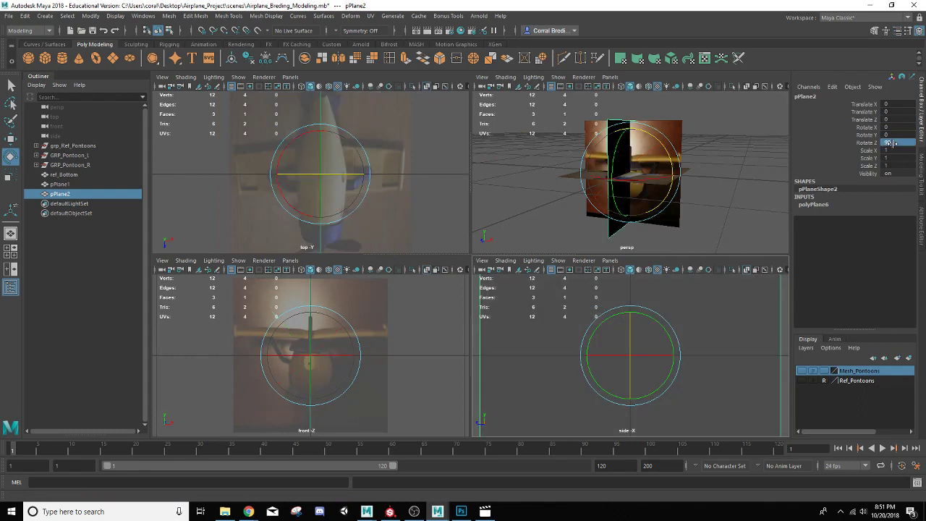
Step: Assign a new Lambert material to the third plane
left_click_drag(690, 164, 691, 106, "alt")
right_click(673, 124)
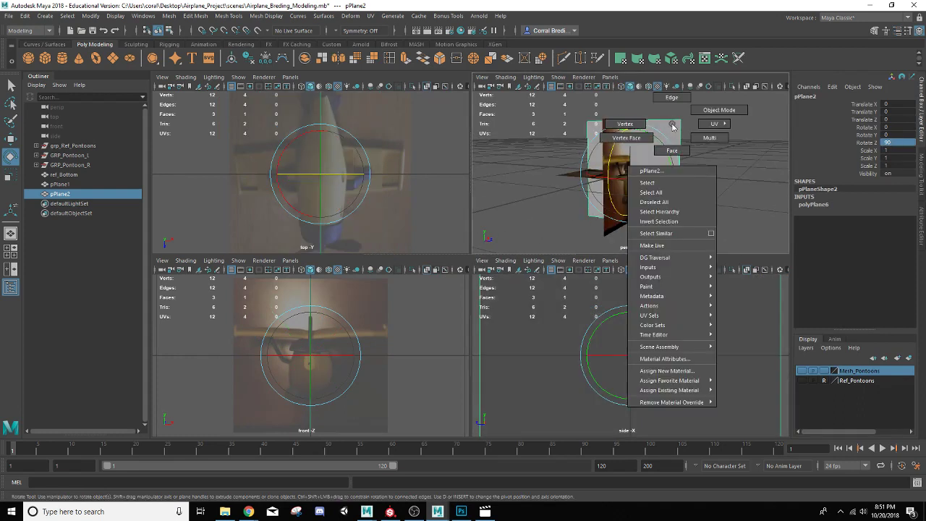
mouse_move(687, 380)
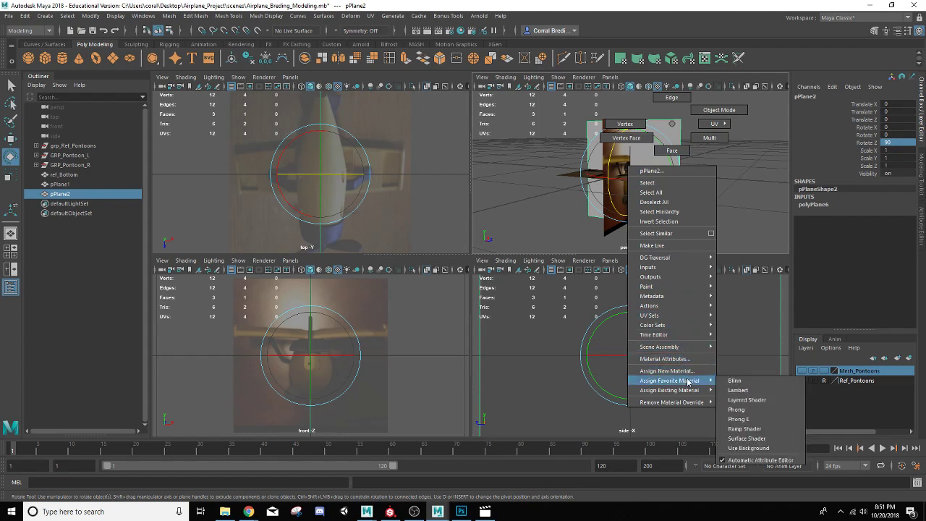
left_click(733, 388)
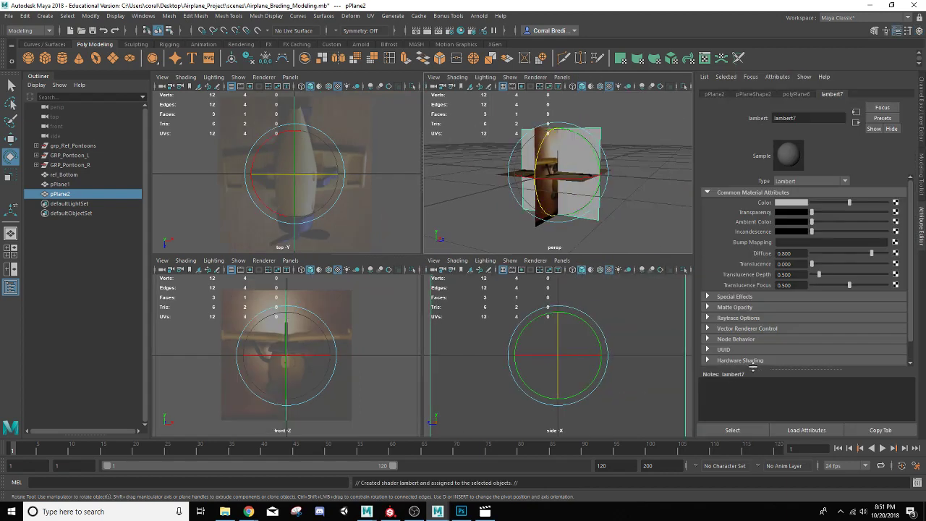
Step: Map bodySideReference.jpg as a file texture into the third plane's Lambert color
left_click(895, 203)
left_click(551, 177)
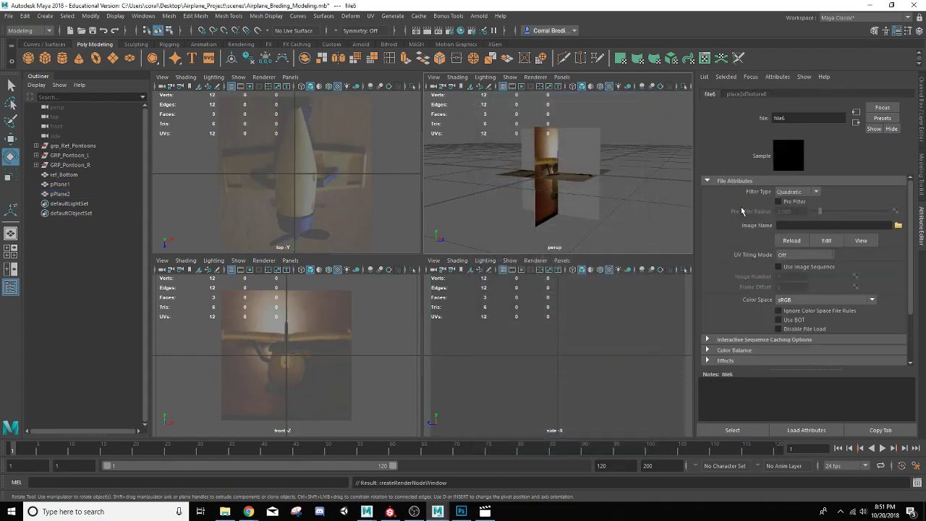
left_click(898, 226)
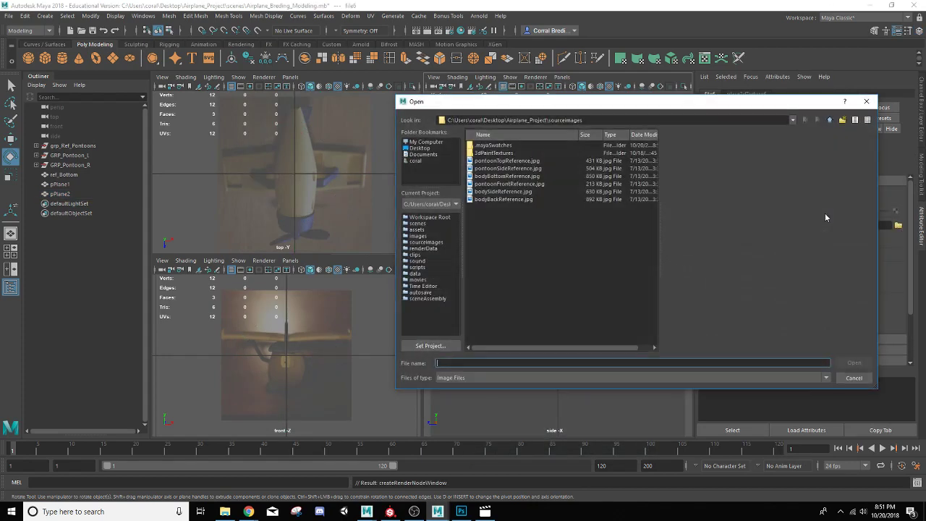
left_click(498, 192)
left_click(854, 362)
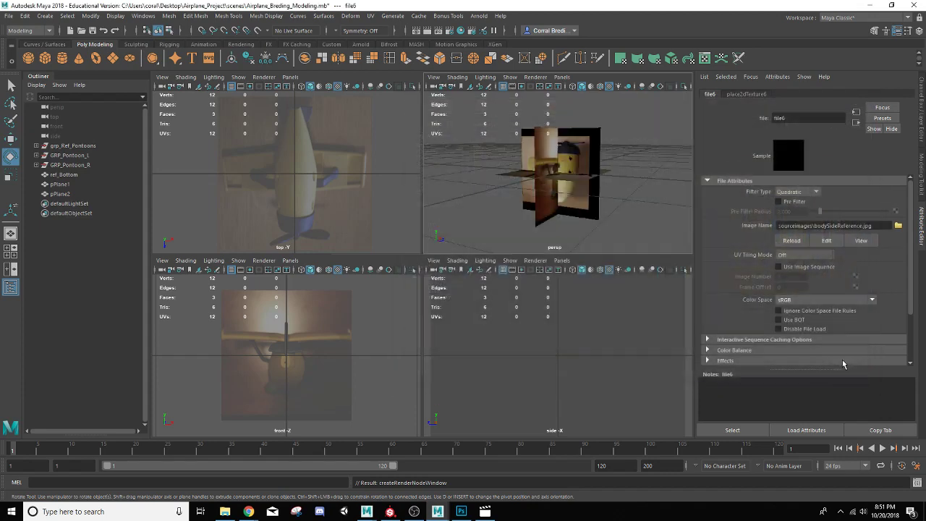
Step: Reverse the normals of the side reference plane
mouse_move(605, 202)
left_mouse_down("alt")
mouse_move(616, 205)
mouse_move(598, 232)
mouse_move(601, 225)
left_mouse_up("alt")
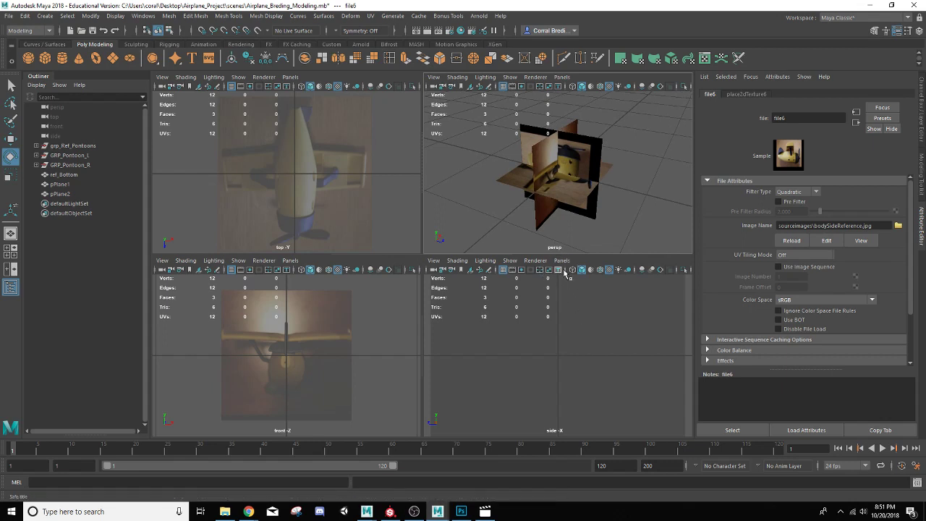
scroll(567, 326, "down", 12)
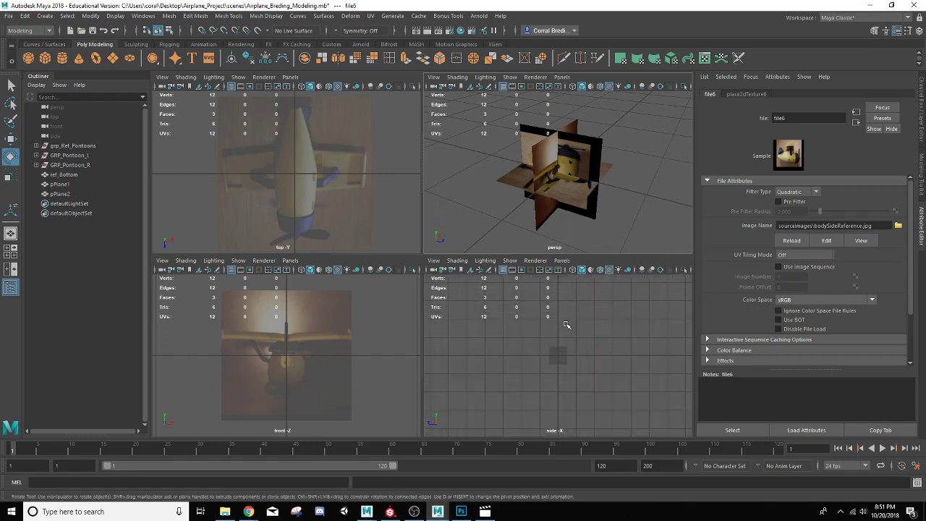
left_click(598, 160)
left_click_drag(643, 157, 572, 136, "alt")
left_click(266, 16)
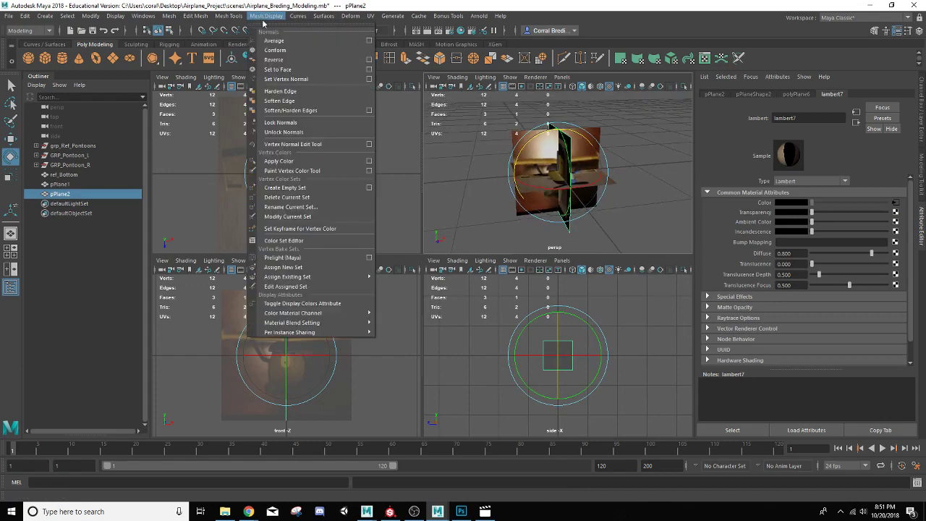
left_click(274, 59)
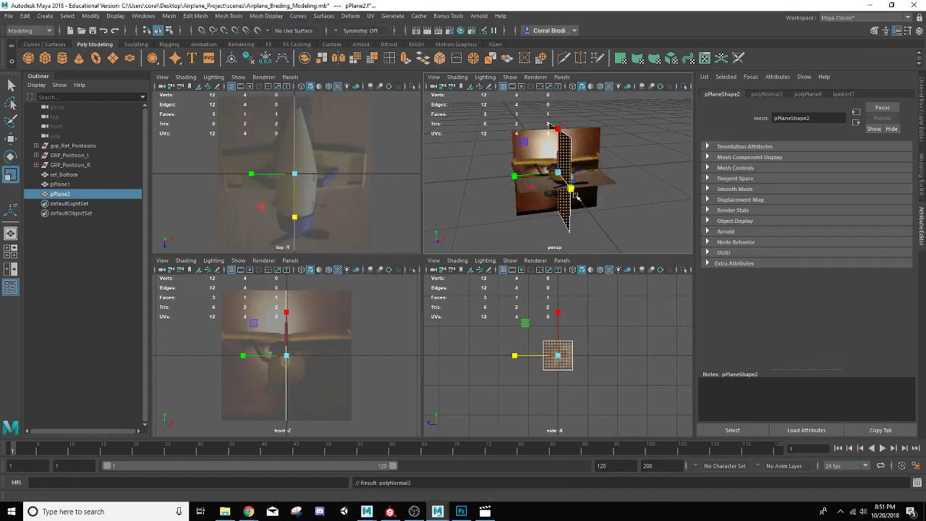
Step: Rotate the side reference plane and set its Rotate Y to -90
left_click_drag(571, 167, 618, 195, "alt")
left_click(620, 196)
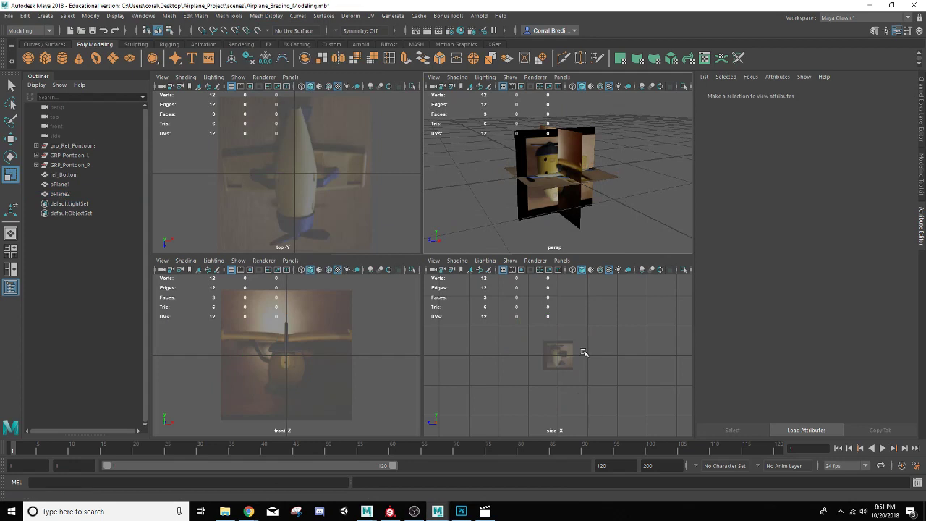
scroll(584, 353, "down", 5)
scroll(584, 353, "up", 5)
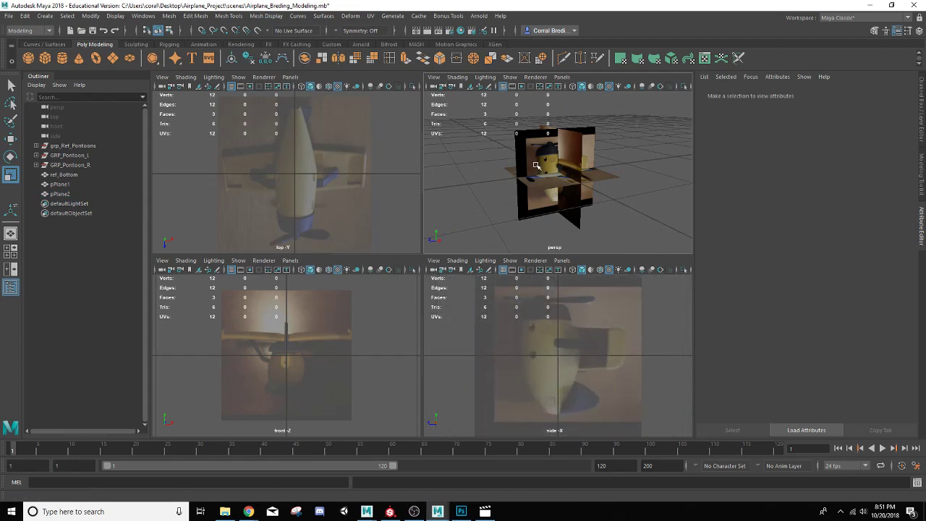
left_click_drag(538, 166, 520, 146, "alt")
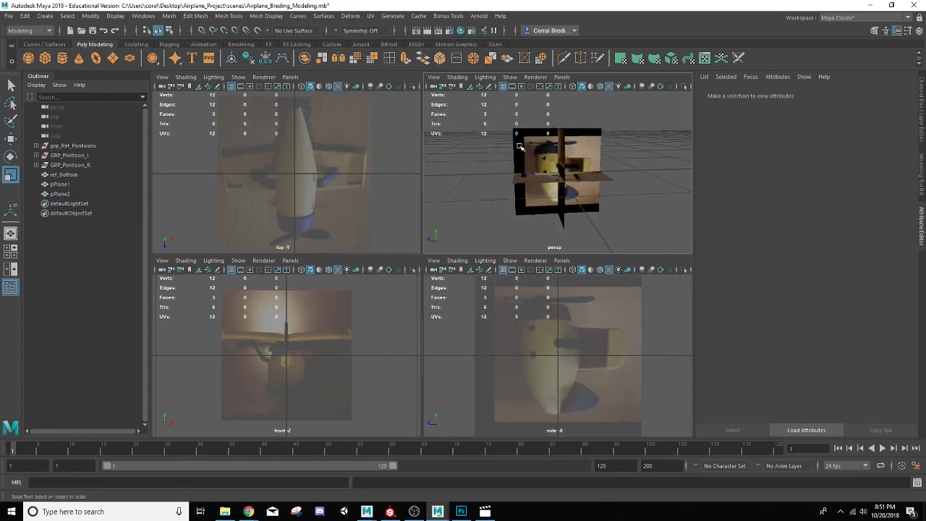
left_click(587, 138)
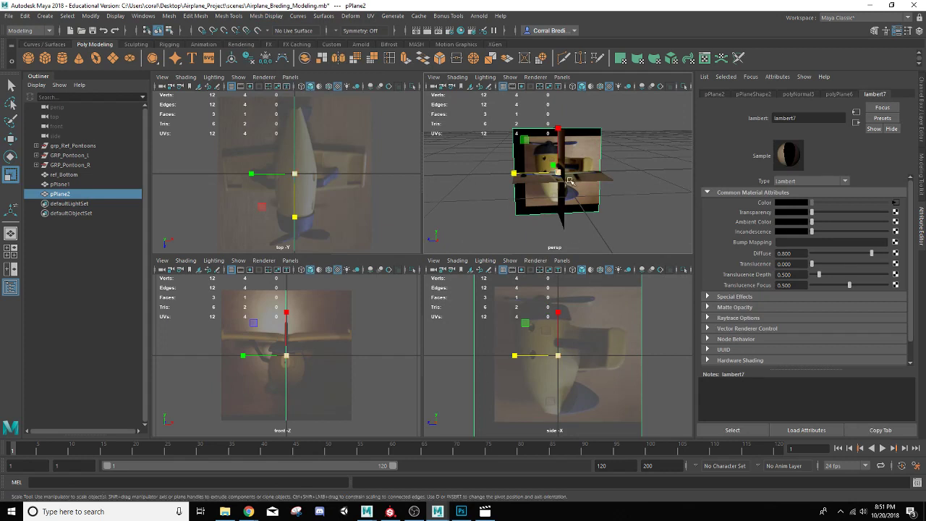
scroll(555, 186, "up", 5)
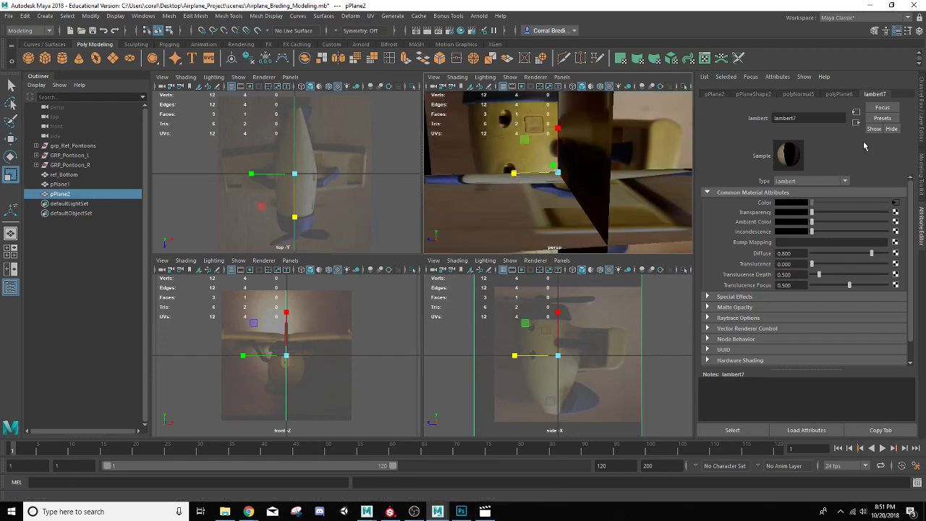
left_click(923, 117)
key("f")
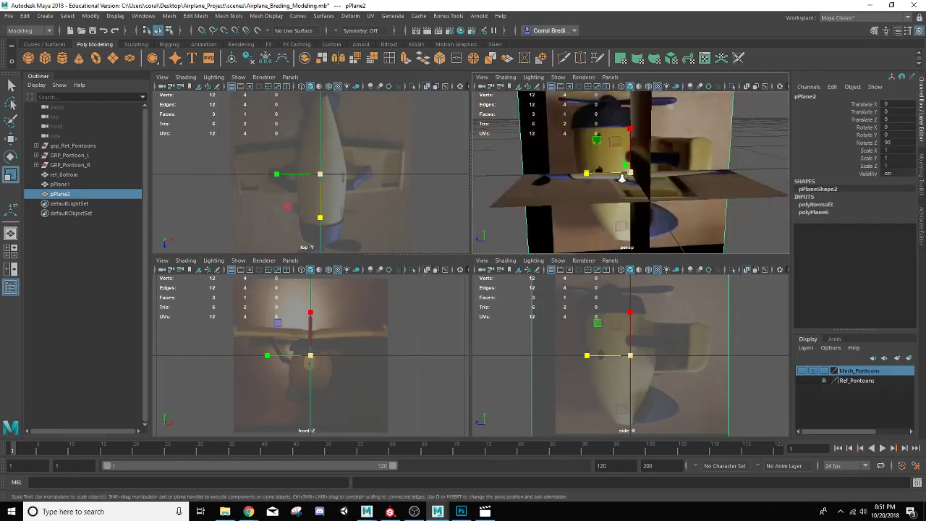
key("e")
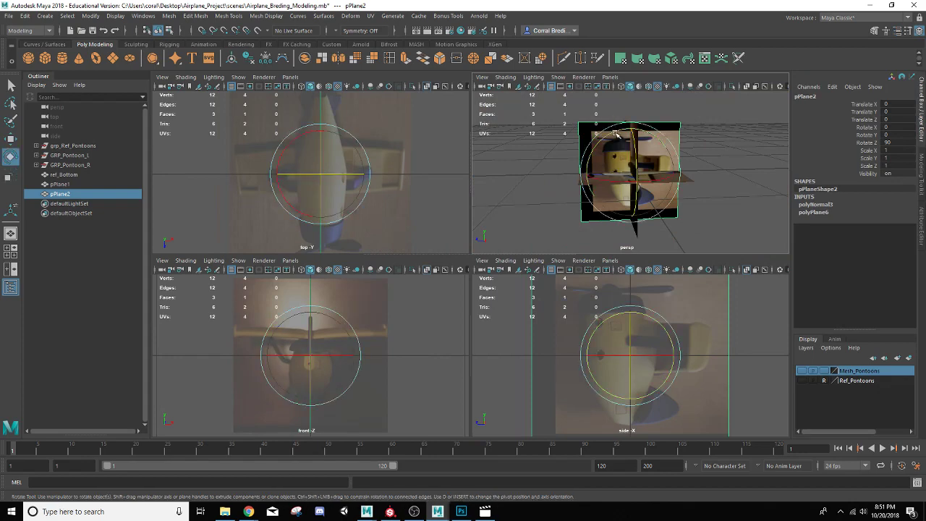
left_click_drag(617, 134, 591, 176)
left_click(897, 134)
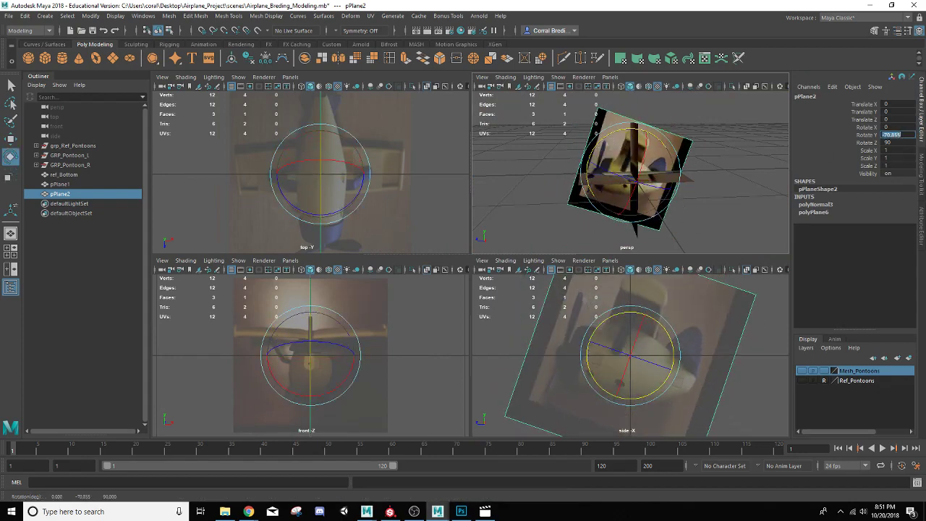
type("90")
key("Return")
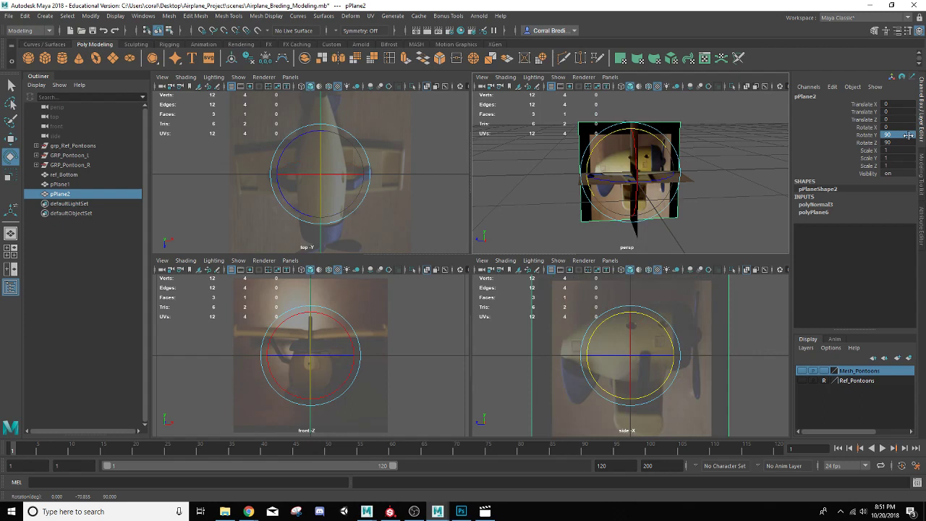
left_click(909, 135)
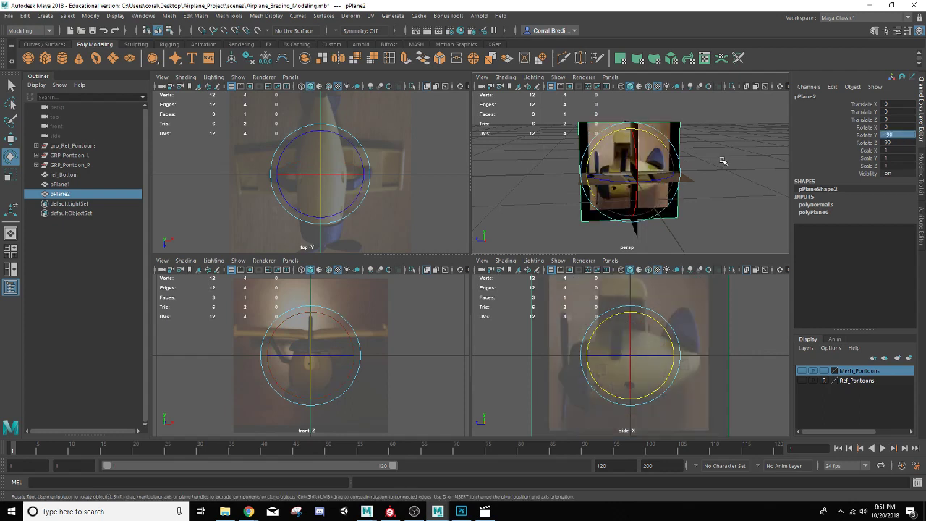
Step: Select ref_Bottom and scale it slightly along X to about 1.1
left_click(599, 172)
left_click_drag(599, 172, 711, 148, "alt")
scroll(609, 195, "up", 5)
left_click(690, 202)
key("f")
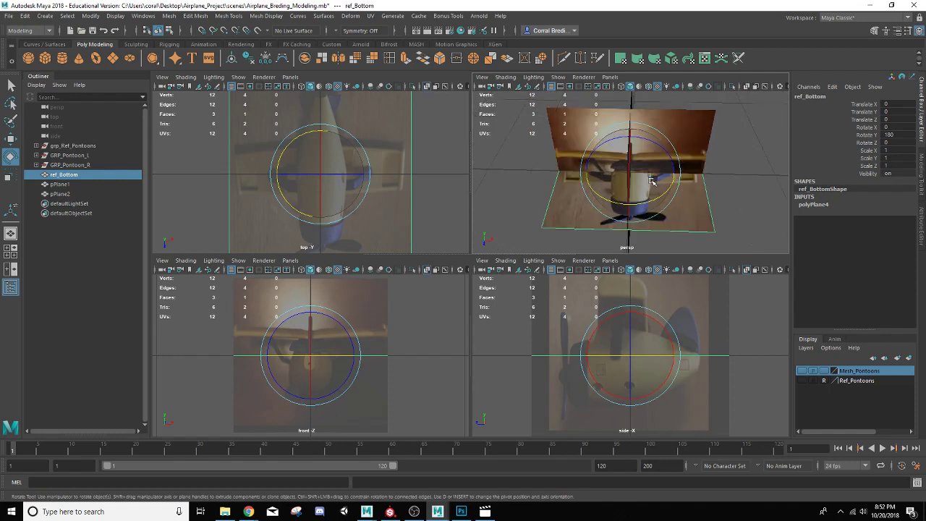
right_click_drag(712, 148, 707, 214, "alt")
key("r")
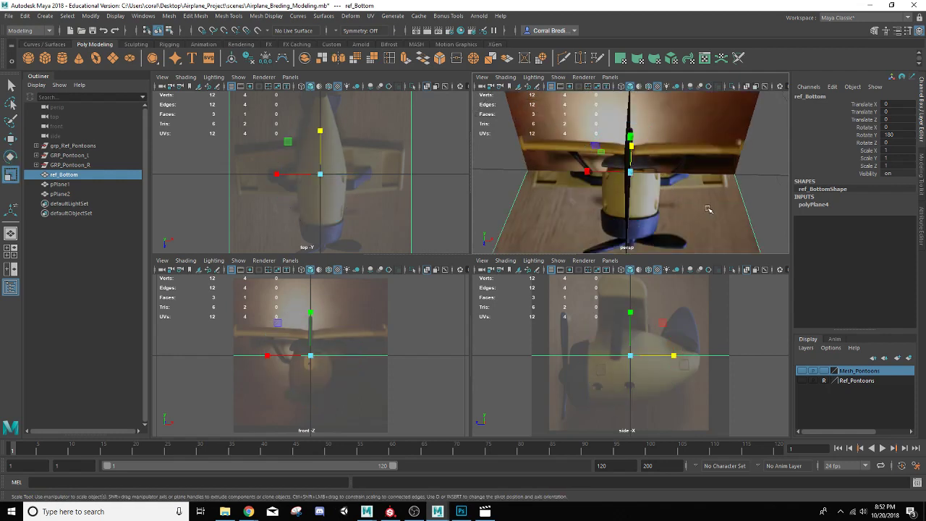
left_click_drag(587, 171, 580, 173)
Step: Nudge ref_Bottom slightly downward along Y with the Move tool
left_click_drag(705, 167, 613, 188, "alt")
key("w")
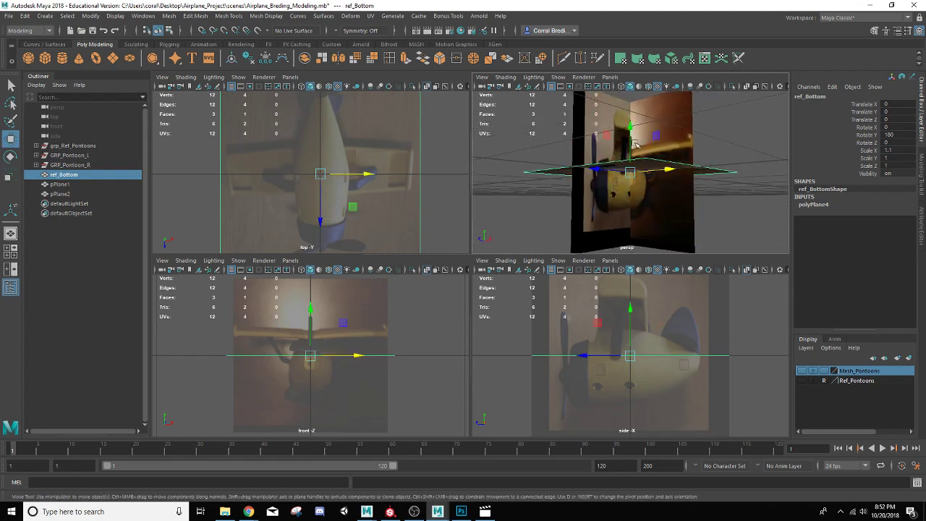
left_click(631, 149)
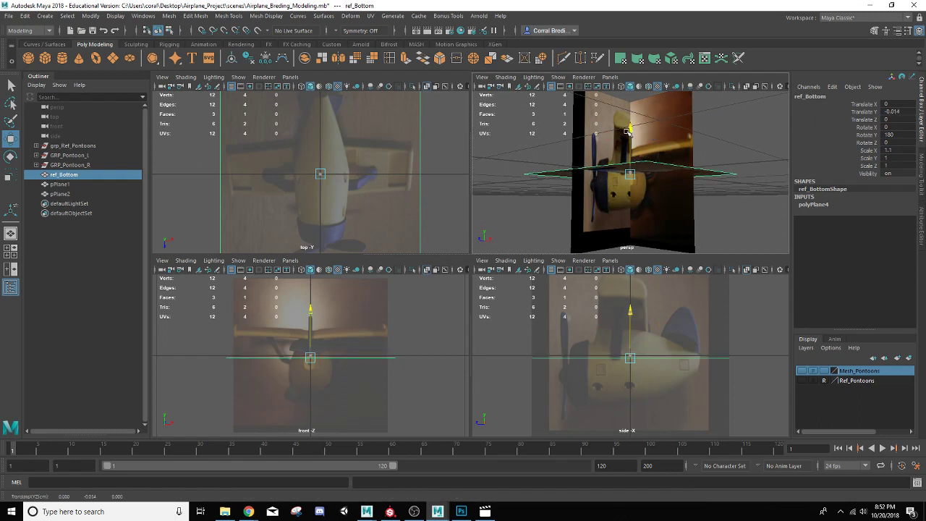
Step: Select the side reference plane, raise it slightly and scale it along X to about 1.27
left_click(591, 216)
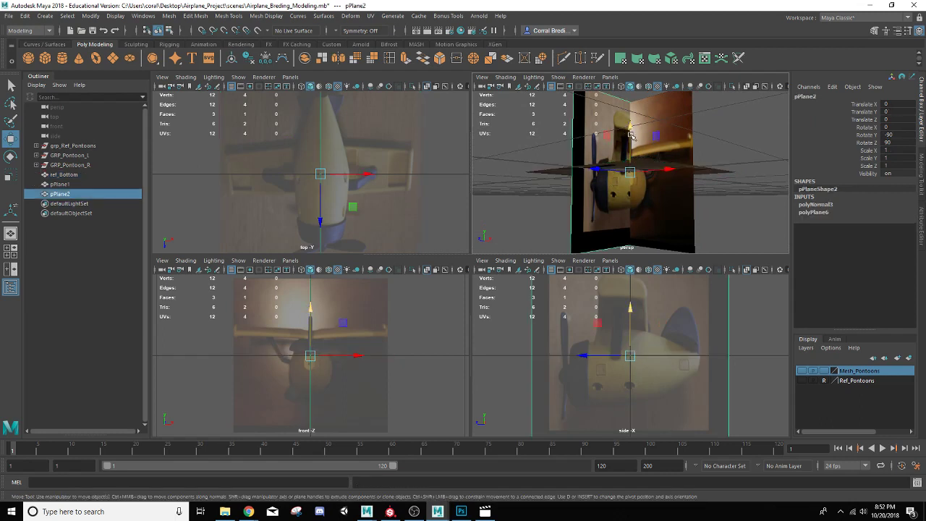
left_click_drag(631, 126, 630, 129)
left_click_drag(621, 168, 571, 199, "alt")
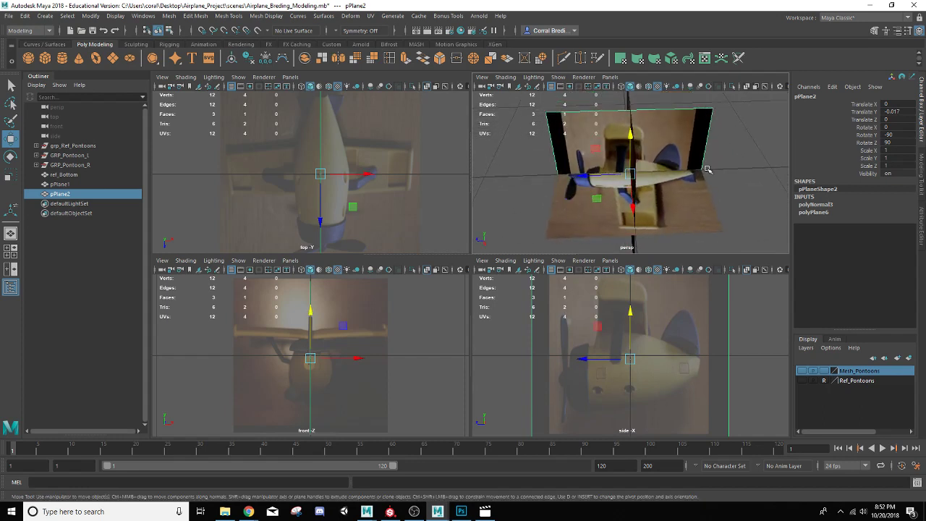
key("r")
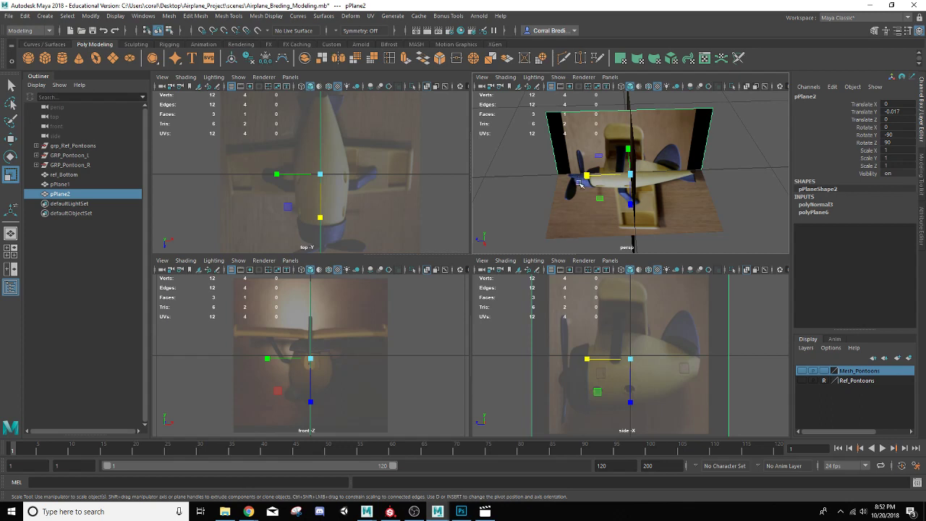
left_click_drag(587, 177, 628, 178)
scroll(574, 182, "up", 5)
scroll(592, 185, "down", 5)
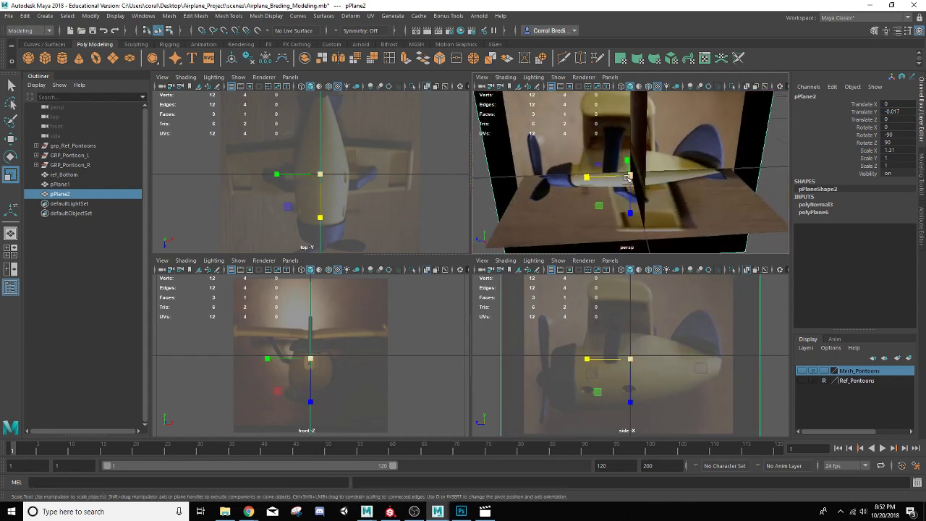
key("w")
left_click_drag(632, 134, 627, 121)
key("r")
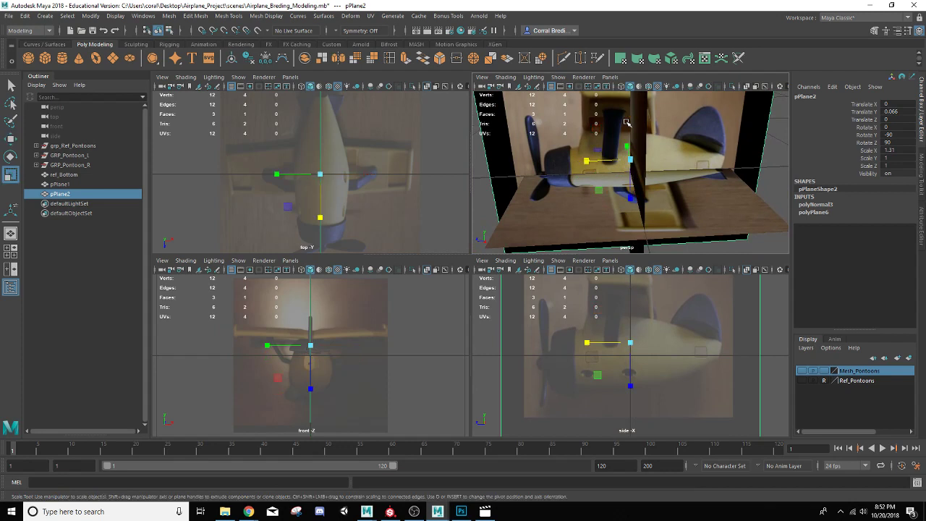
left_click_drag(590, 159, 579, 159)
key("w")
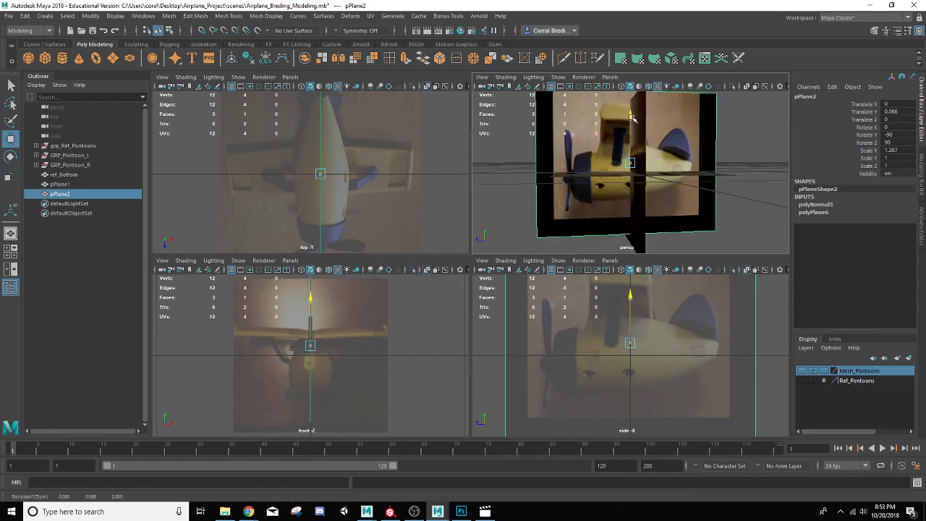
left_click_drag(630, 113, 570, 189)
Step: Create a polygon cube and scale it uniformly to about 0.7 as a size guide
scroll(731, 172, "down", 5)
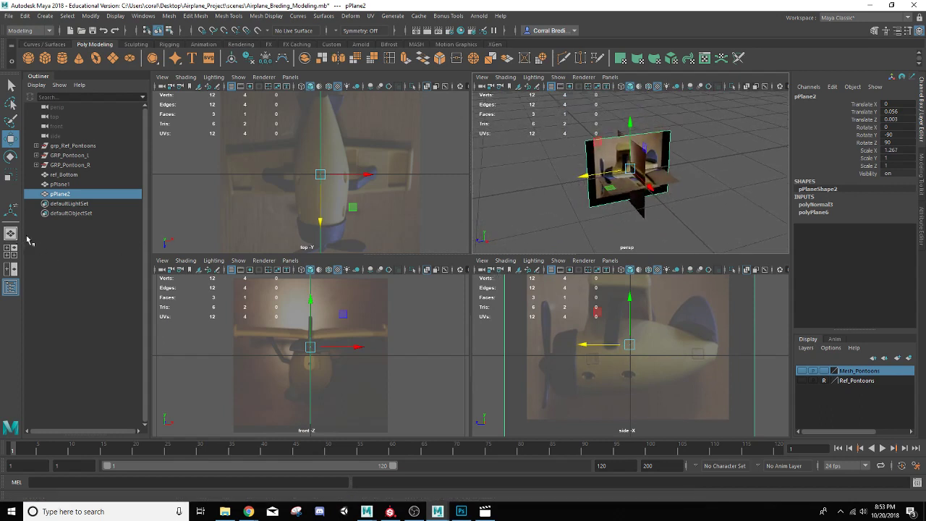
scroll(682, 185, "up", 2)
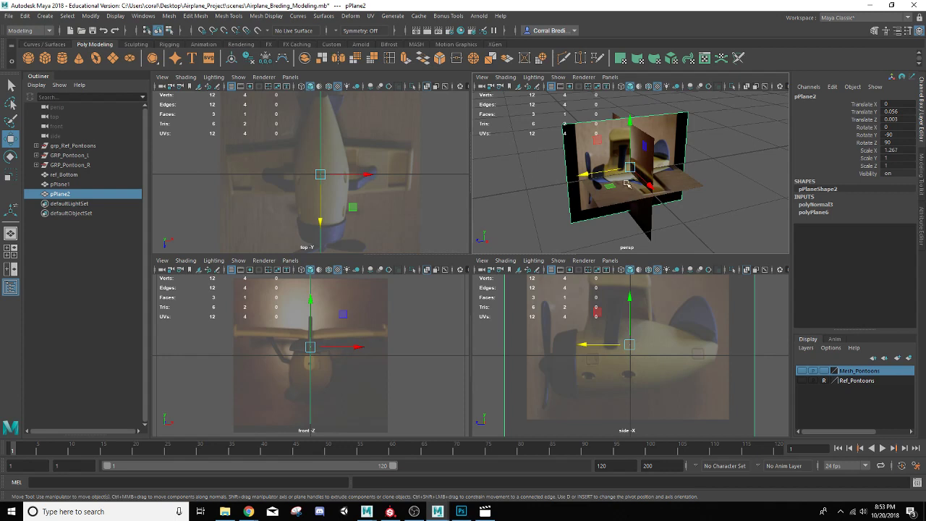
left_click(47, 60)
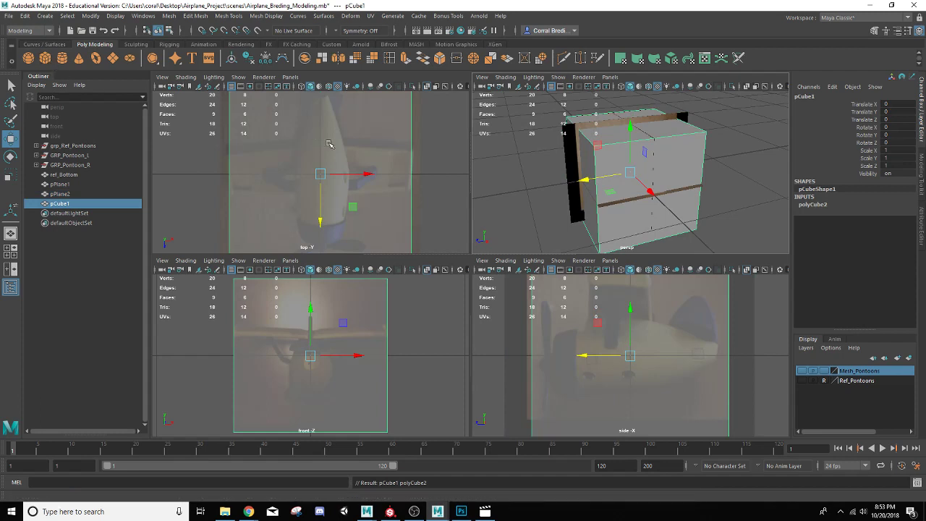
key("r")
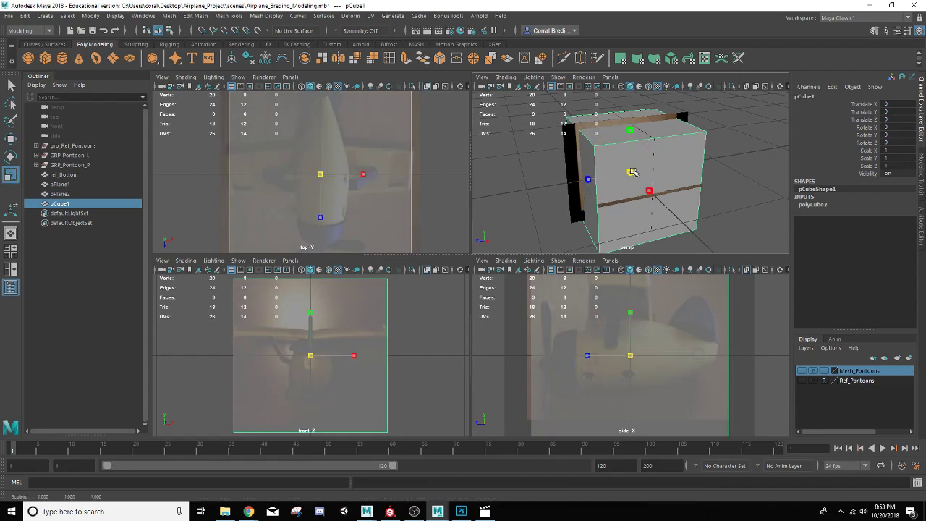
left_click_drag(630, 174, 608, 182)
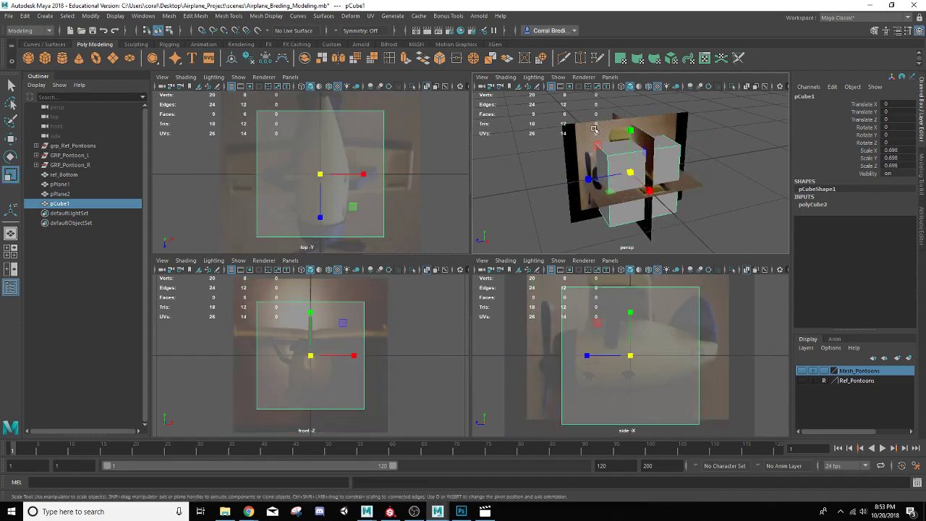
Step: Select all three reference planes and scale them up together by about 4.9
left_click(692, 164)
left_click(646, 142, "shift")
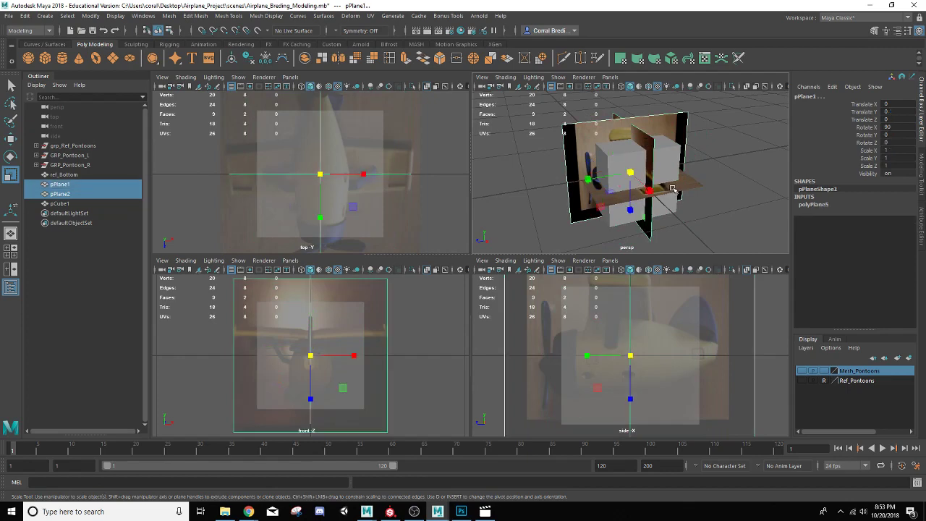
left_click(672, 189, "shift")
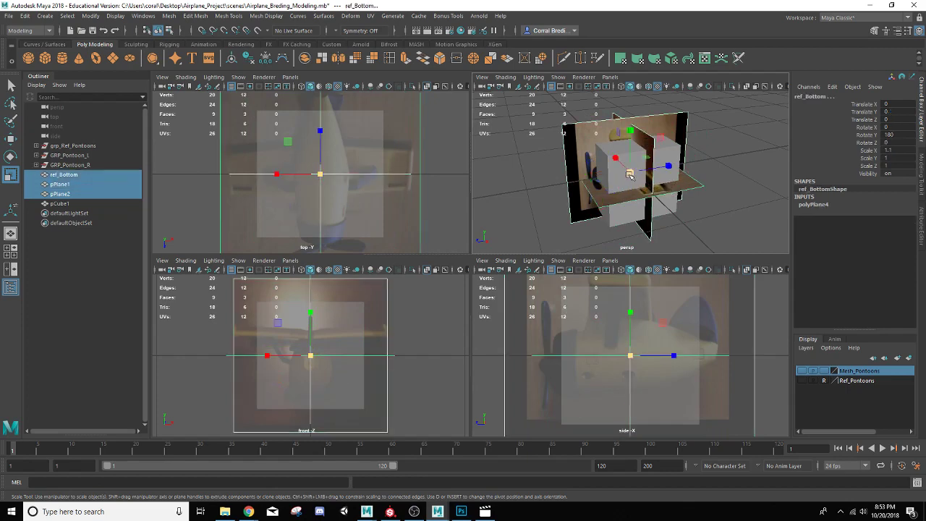
left_click_drag(631, 174, 732, 174)
scroll(560, 171, "down", 5)
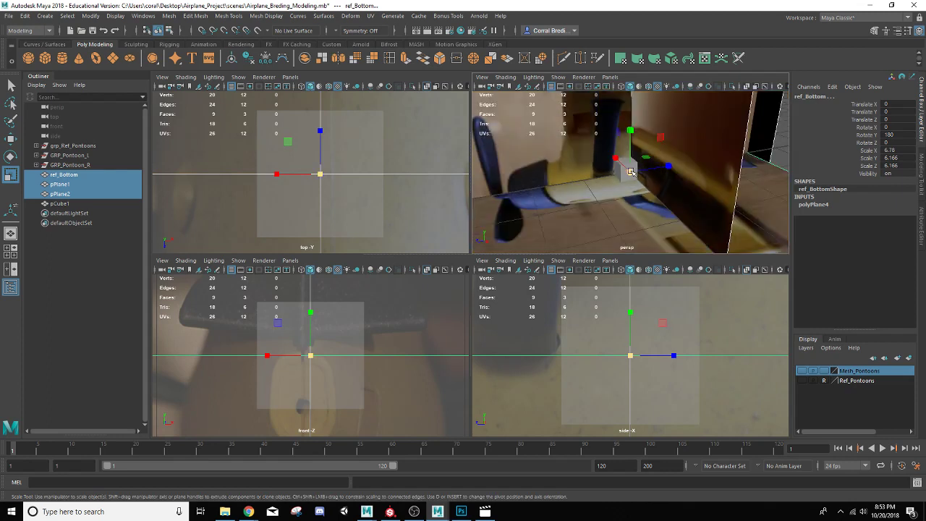
left_click_drag(631, 172, 591, 196)
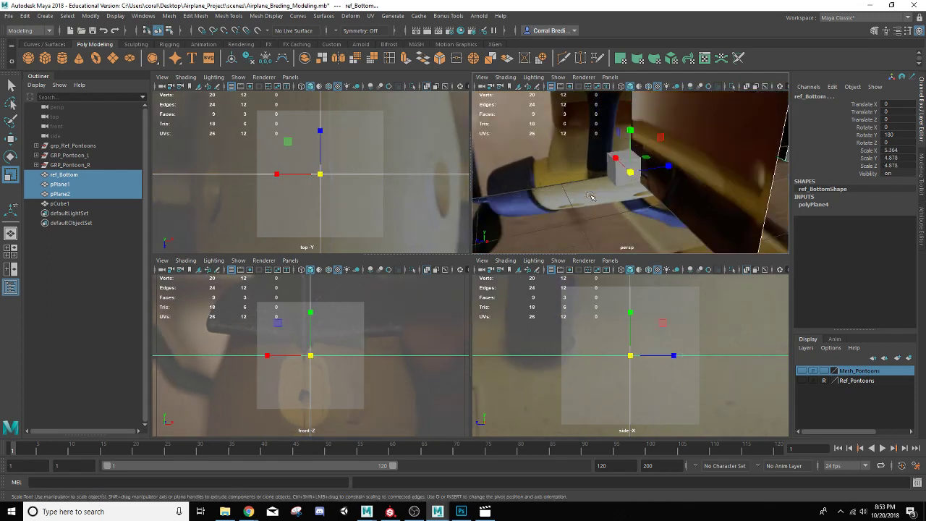
Step: Move the side reference plane along X to about -19.1
left_click(568, 154)
key("f")
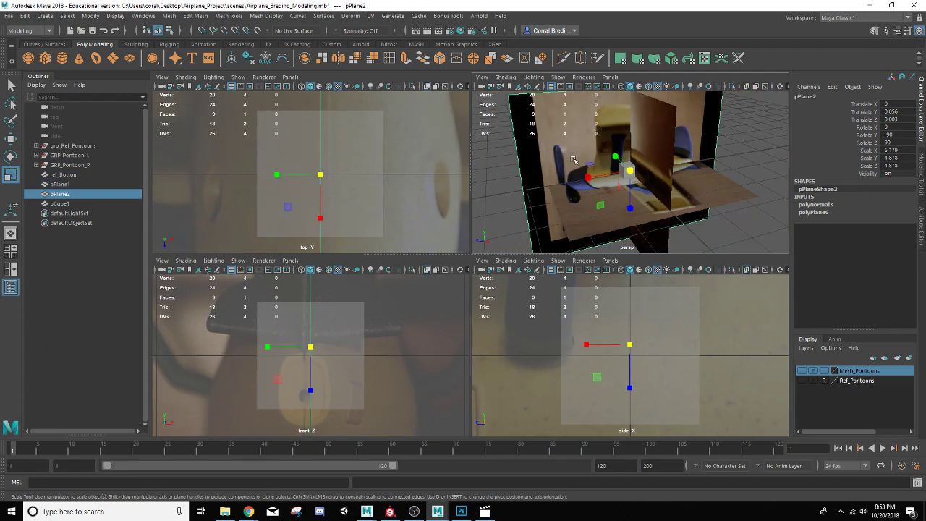
key("w")
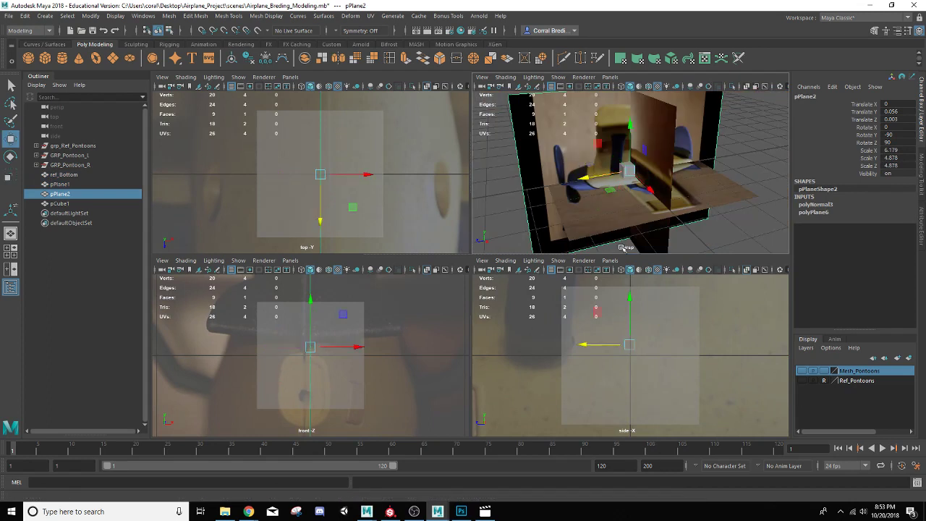
scroll(612, 222, "down", 4)
left_click_drag(575, 199, 611, 206, "alt")
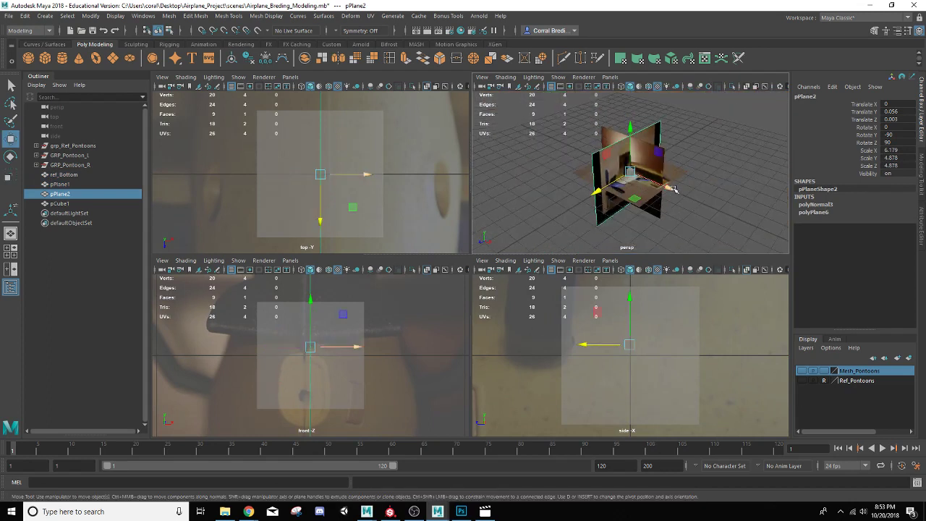
left_click_drag(675, 192, 726, 208)
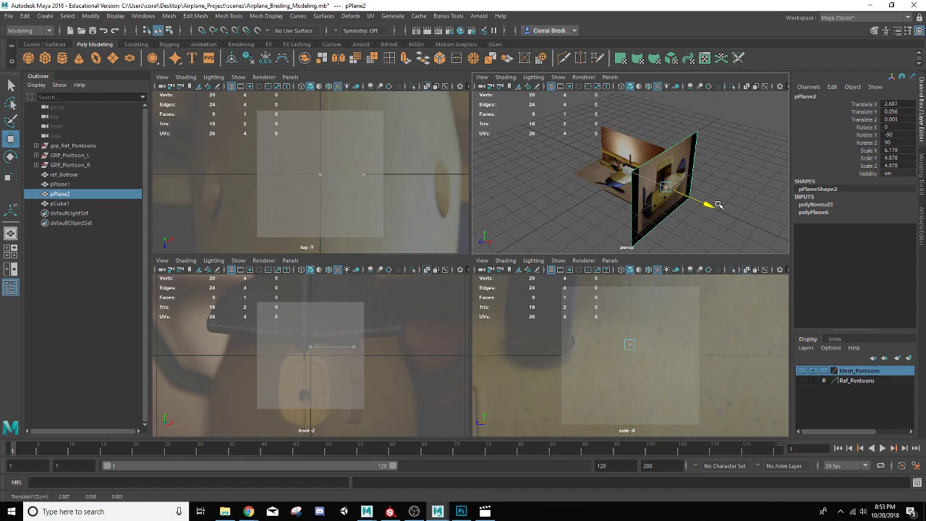
left_click(747, 270)
left_click_drag(713, 208, 479, 160)
Step: Move ref_Bottom down along Y to about -10.6
left_click(594, 179)
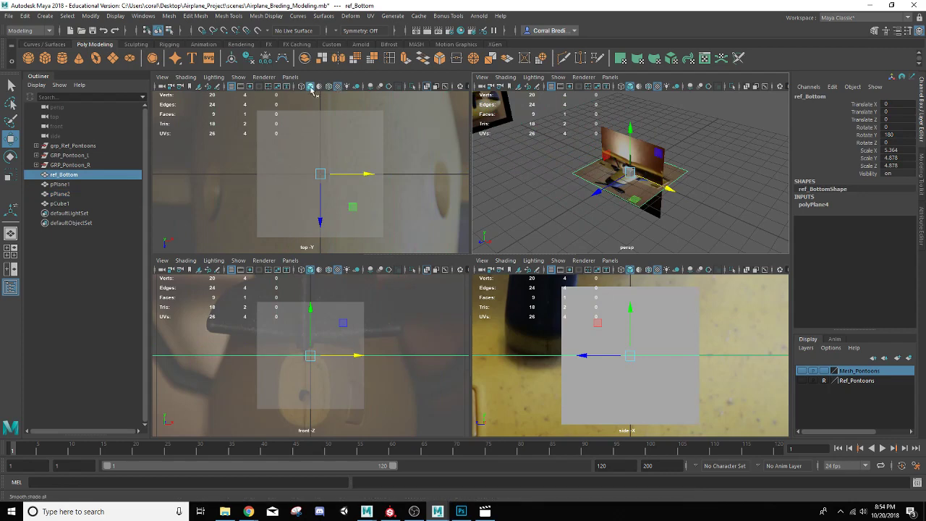
left_click(428, 87)
left_click(428, 88)
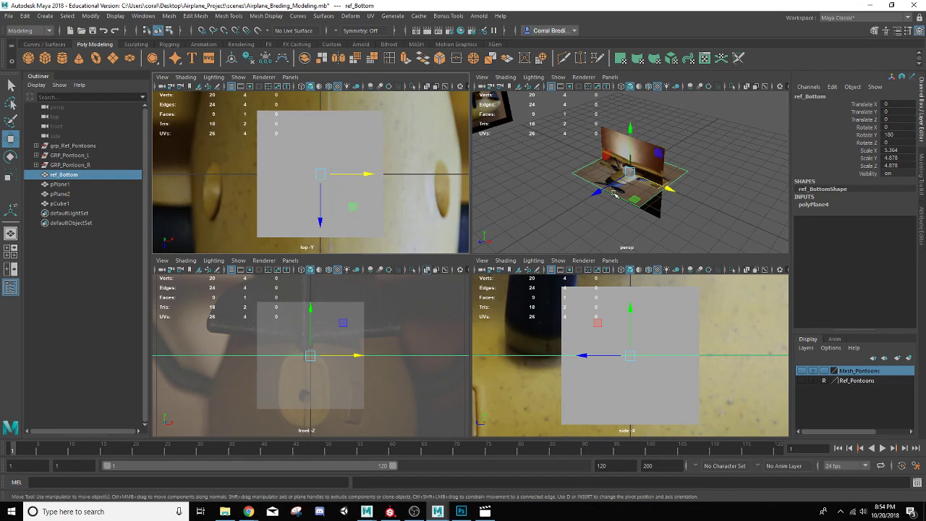
left_click_drag(631, 128, 590, 263)
scroll(588, 160, "down", 5)
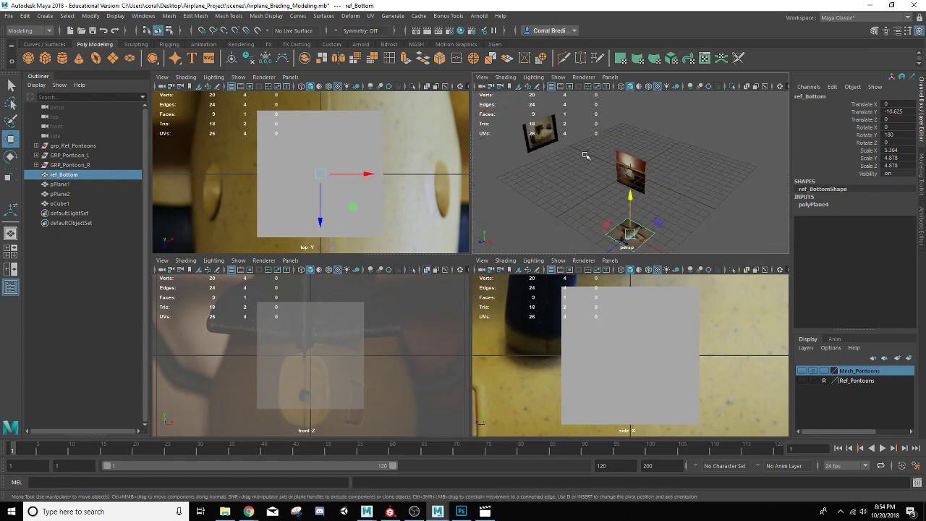
left_click_drag(610, 195, 589, 186, "alt")
Step: Move the back reference plane along Z to about -19.5
left_click(637, 169)
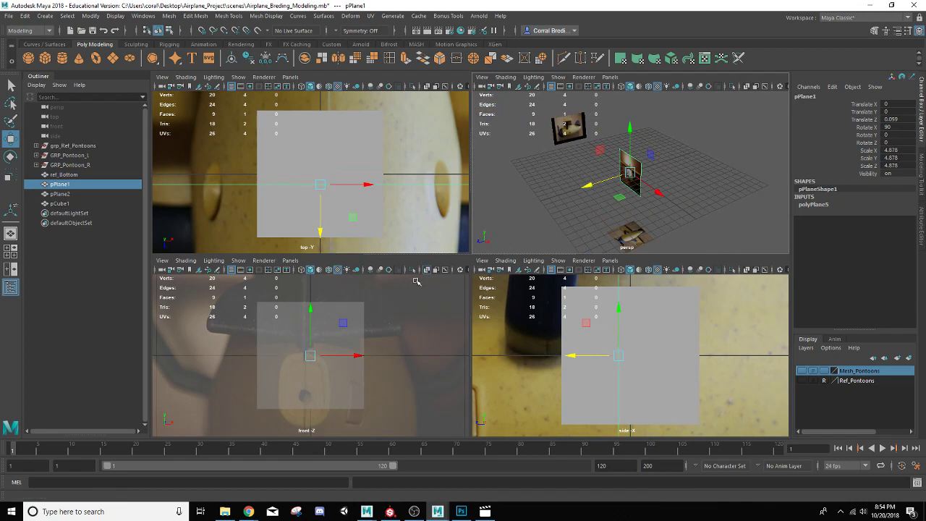
left_click(426, 269)
left_click_drag(589, 186, 683, 194)
scroll(673, 201, "up", 3)
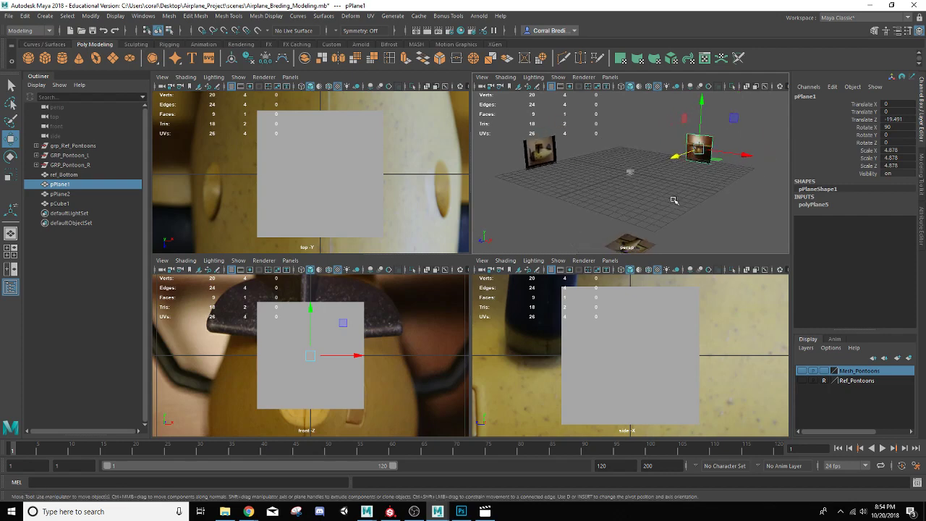
scroll(660, 197, "down", 1)
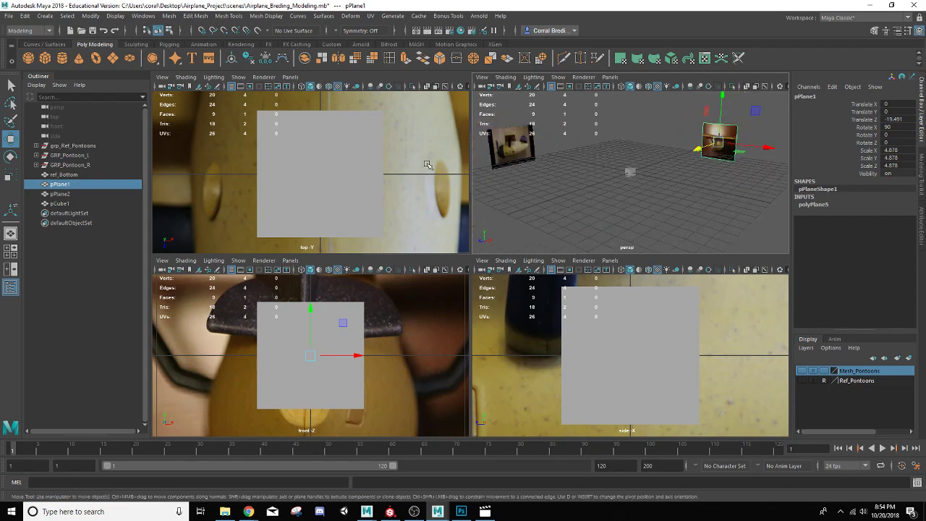
Step: Rename the back reference plane as ref_Back
double_click(59, 185)
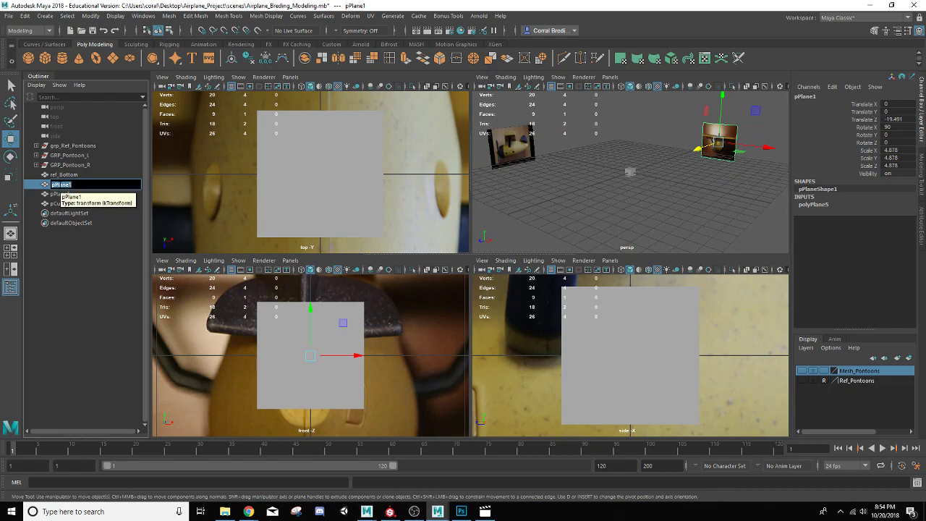
type("ref_Back")
key("Return")
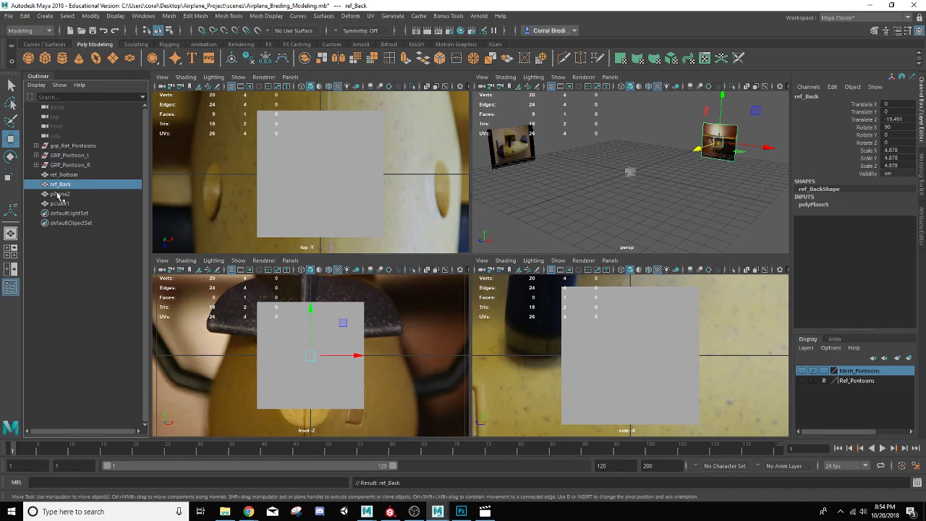
Step: Rename the side reference plane as ref_Side
double_click(60, 194)
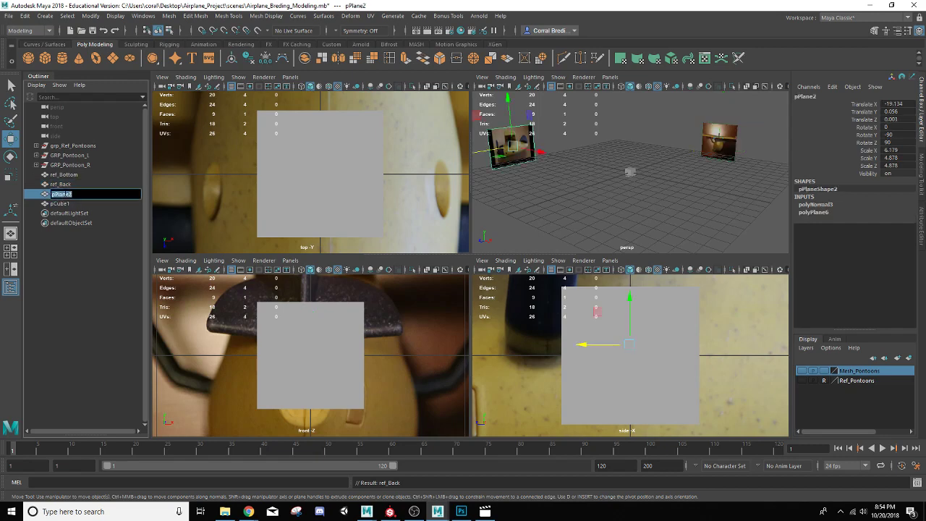
type("ref_Side")
key("Return")
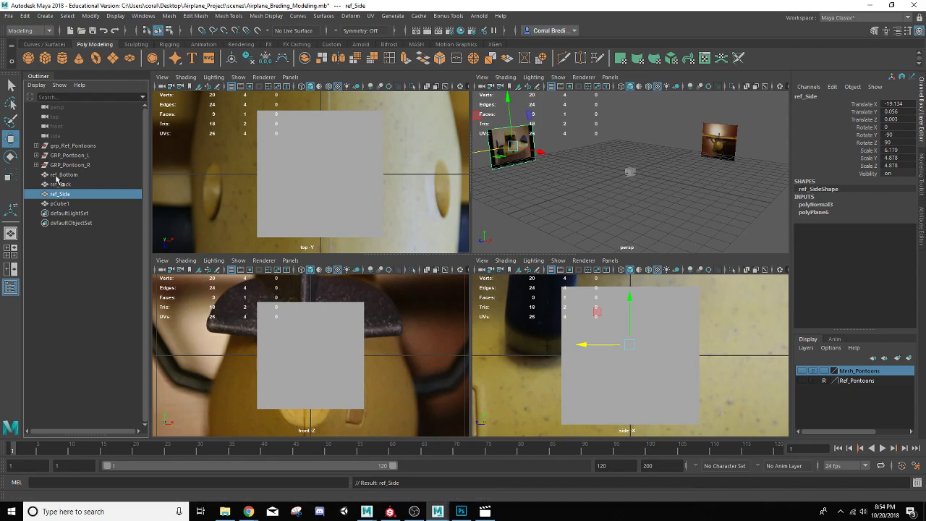
Step: Group the bottom, back and side reference planes and name the group grp_REF_Airplane
left_click(60, 176, "shift")
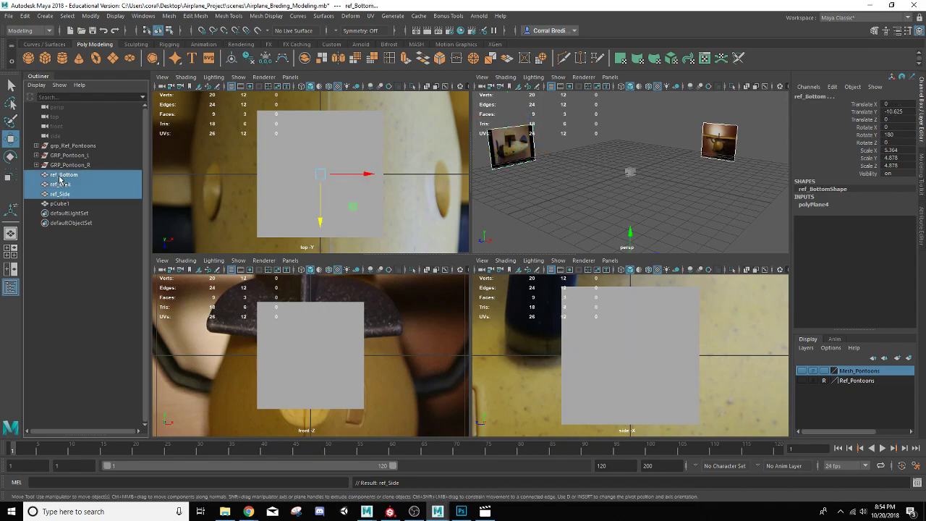
key("ctrl+g")
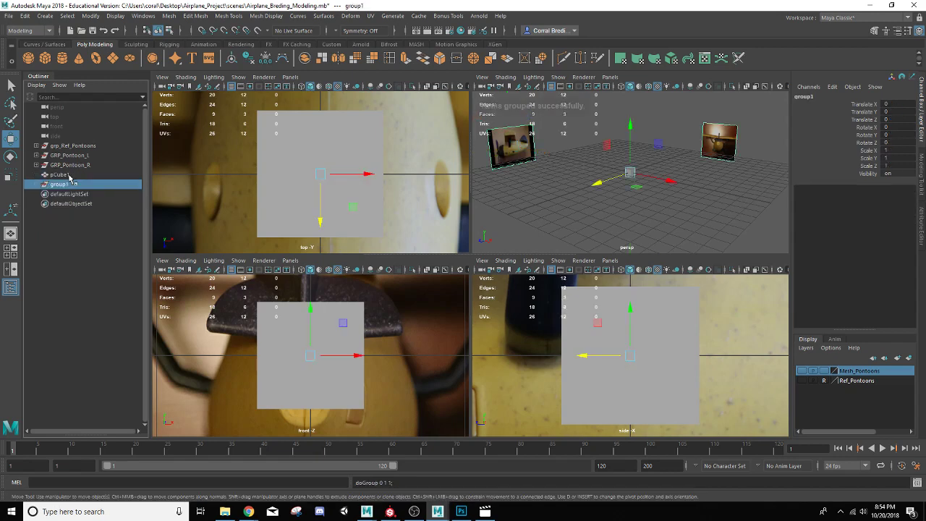
double_click(60, 185)
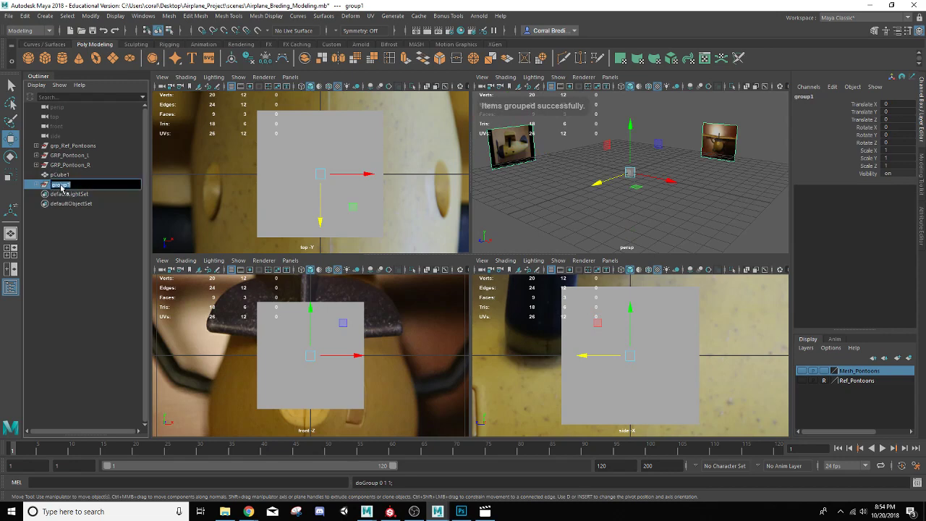
type("grp")
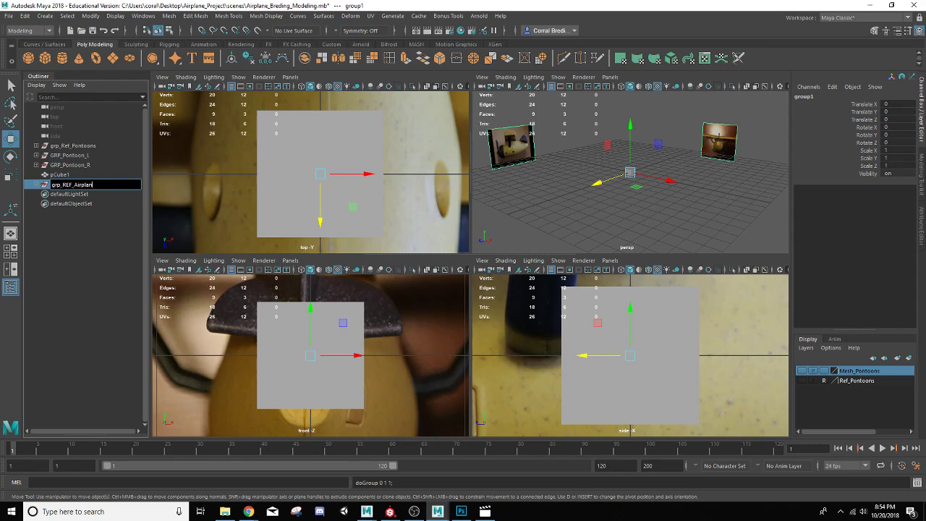
type("e")
key("Return")
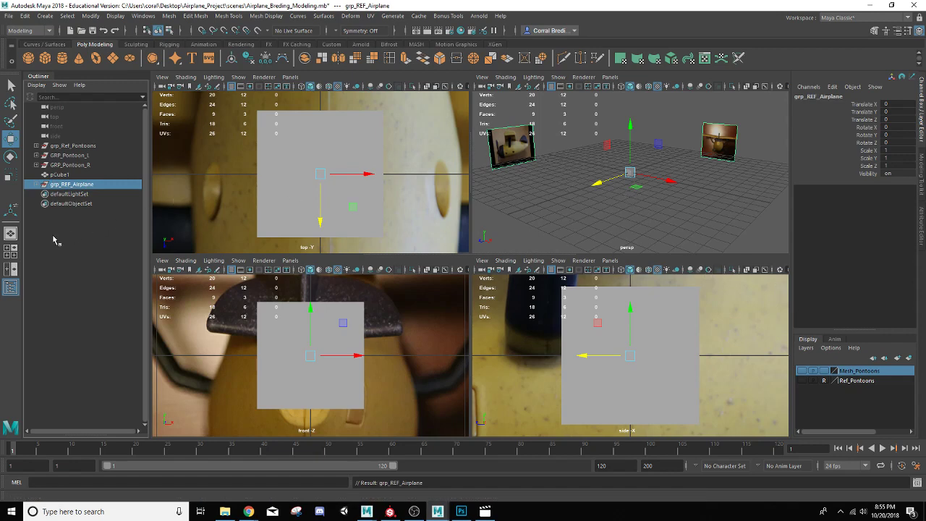
Step: Add the reference group to a new display layer and rename the layer Ref_Airplane
left_click(11, 235)
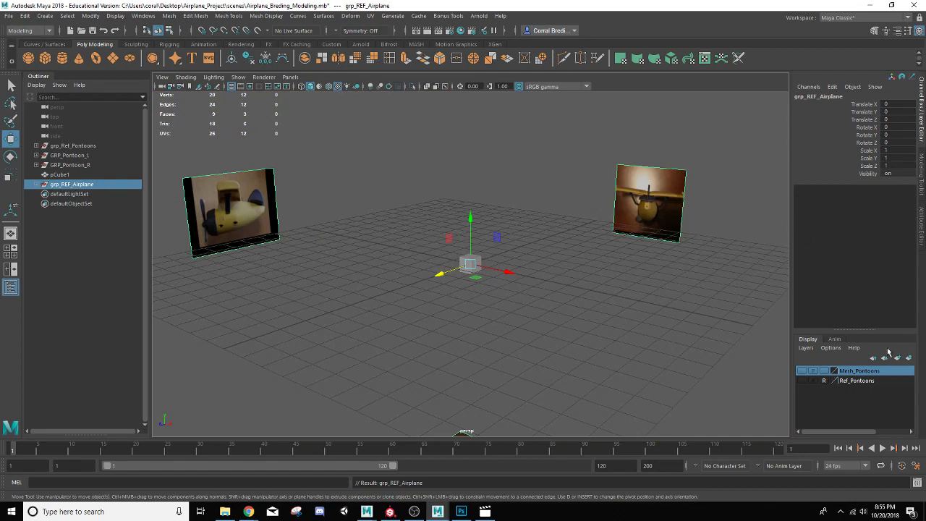
left_click(910, 360)
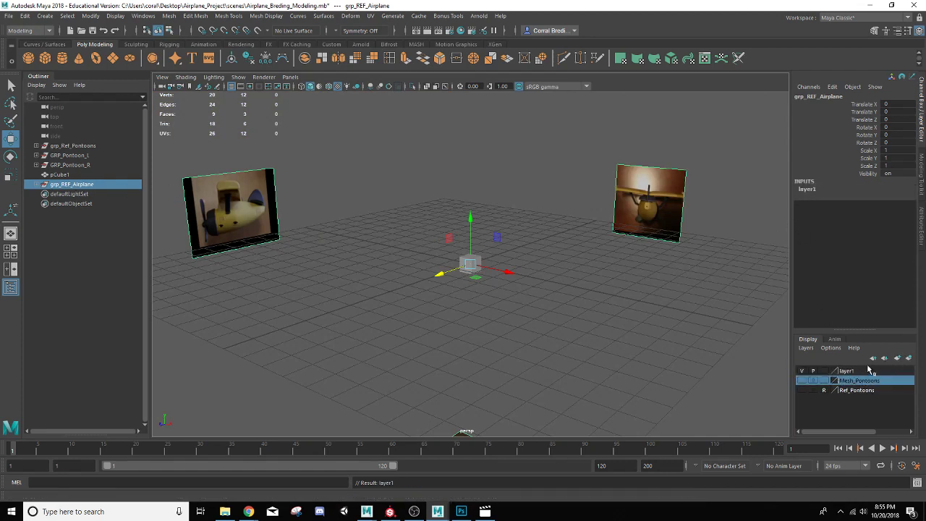
left_click(801, 370)
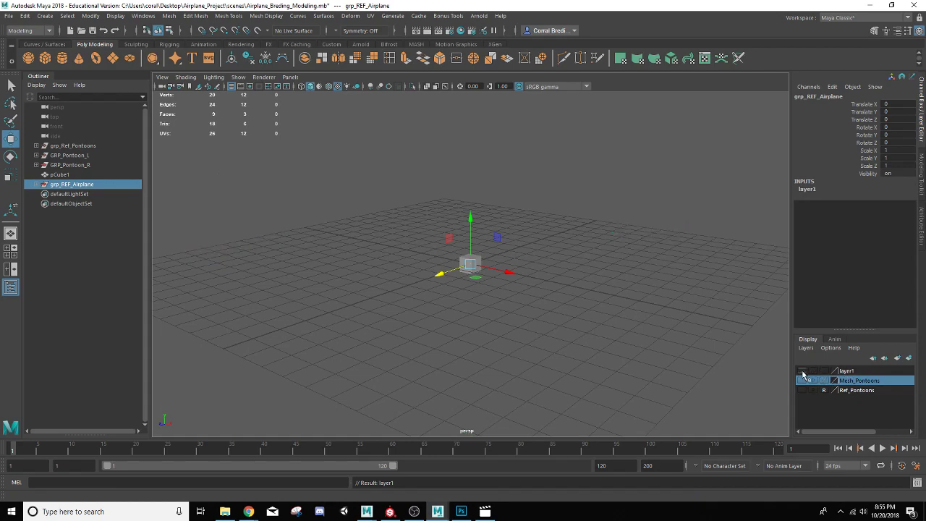
left_click(802, 371)
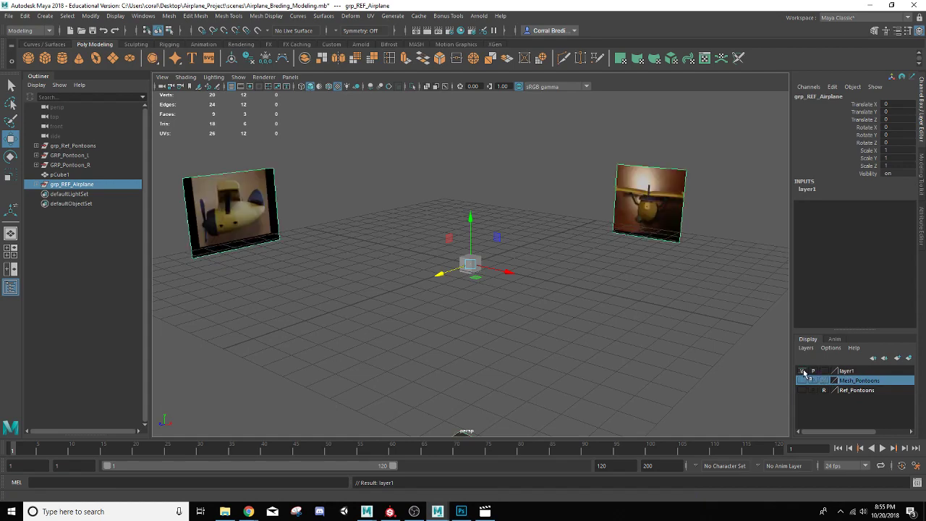
left_click(814, 371)
double_click(847, 371)
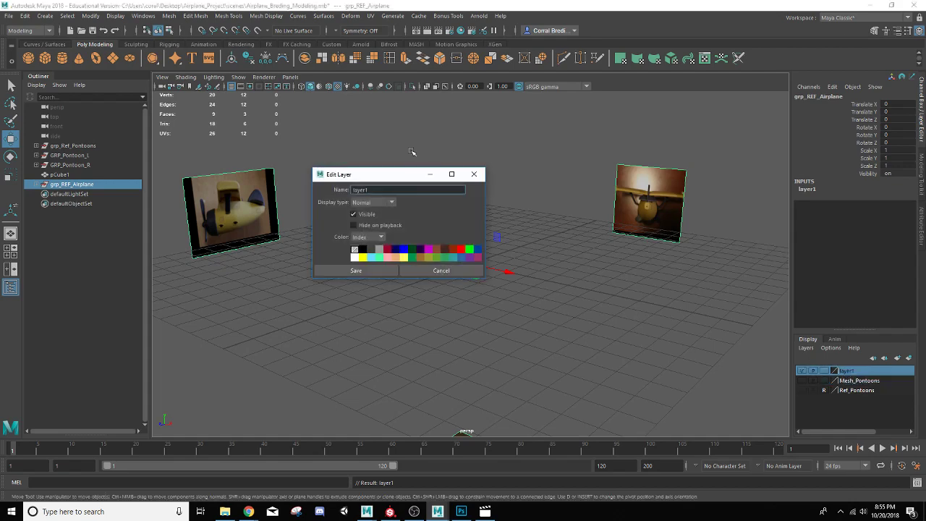
left_click_drag(377, 189, 319, 186)
type("Ref_Airplan")
left_click(382, 271)
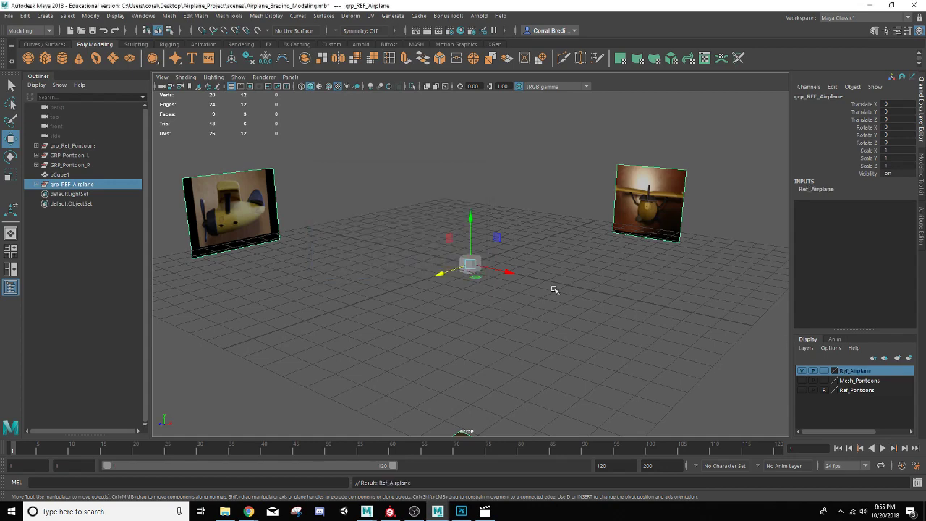
Step: Set the Ref_Airplane layer to reference display mode
left_click(825, 371)
left_click(824, 372)
left_click(594, 264)
left_click_drag(594, 265, 509, 260, "alt")
scroll(517, 261, "up", 5)
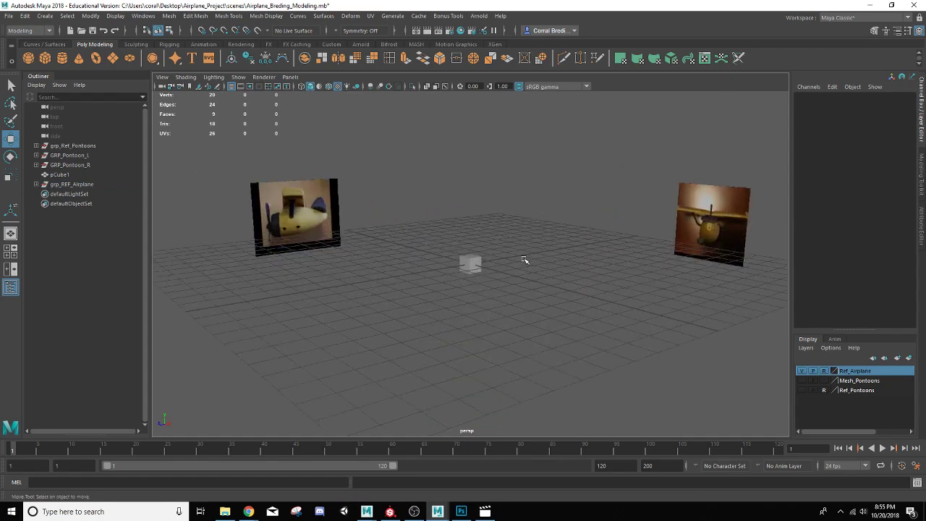
Step: Select the cube in the scene and rename it mesh_Fuselage
left_click(477, 259)
scroll(535, 315, "down", 5)
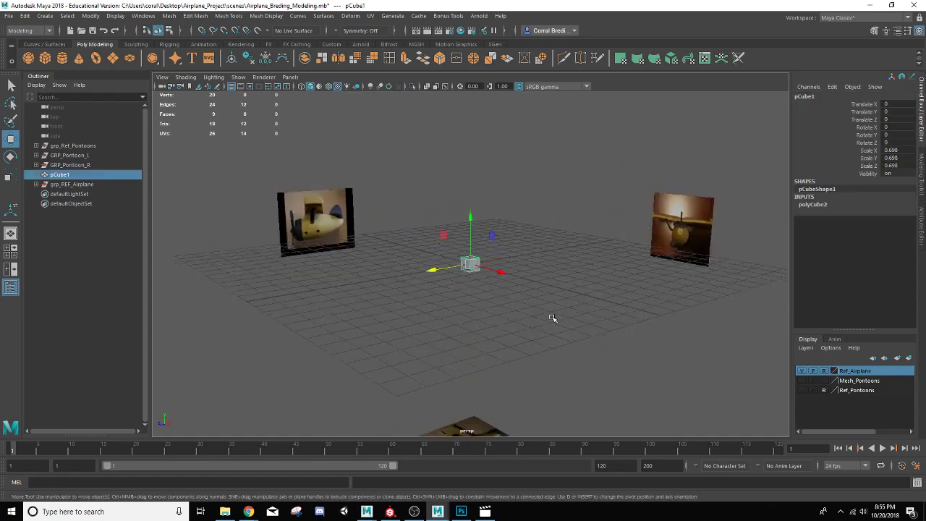
scroll(569, 292, "up", 2)
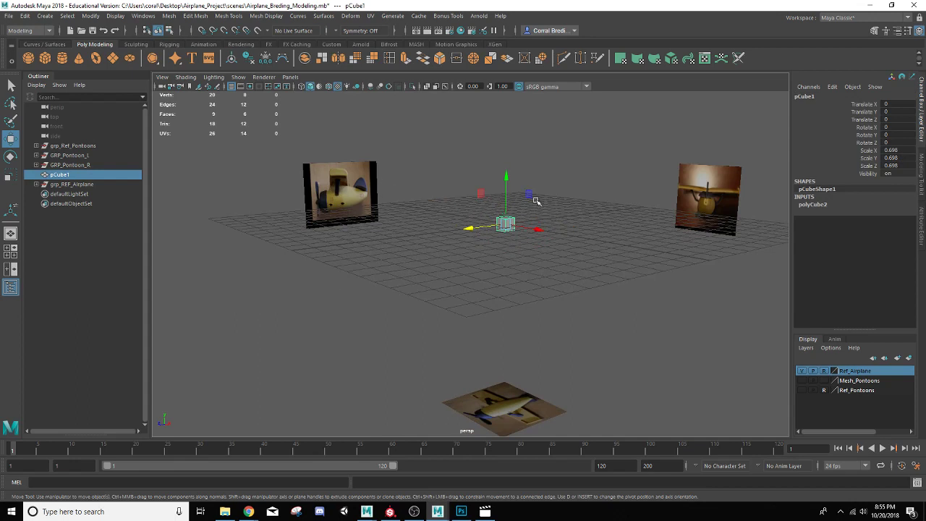
scroll(536, 200, "up", 2)
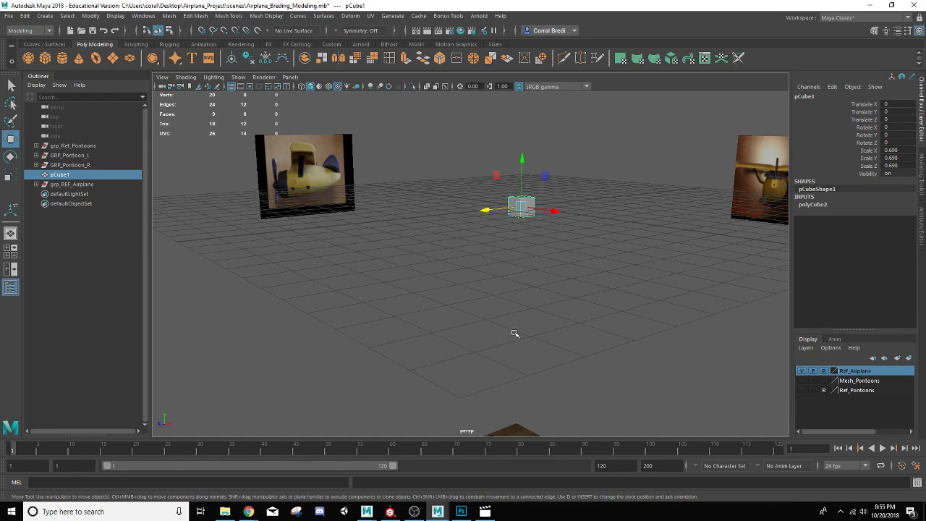
scroll(513, 331, "down", 2)
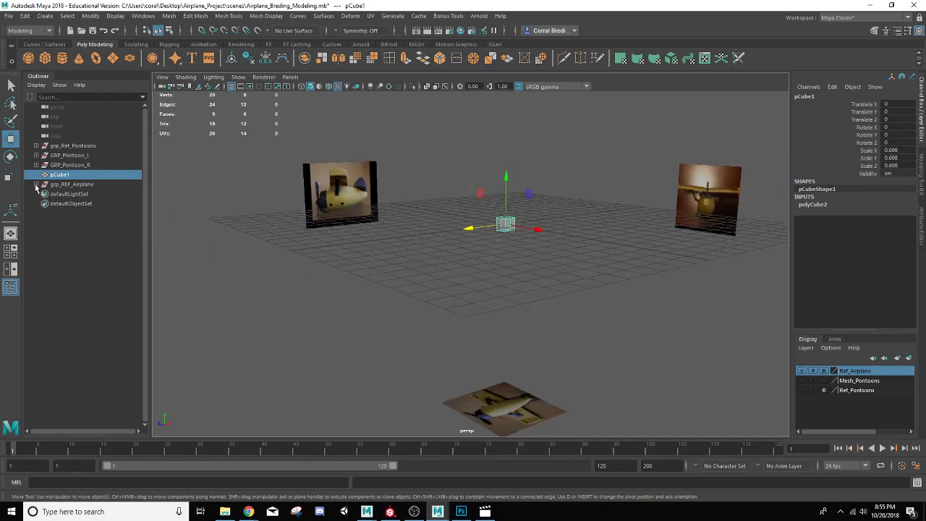
double_click(61, 175)
type("mesh_Fuselage")
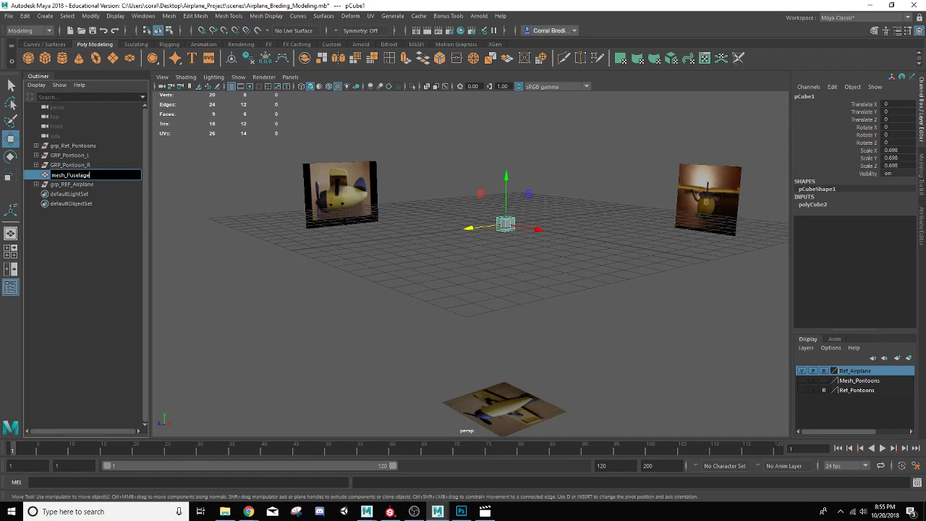
key("Return")
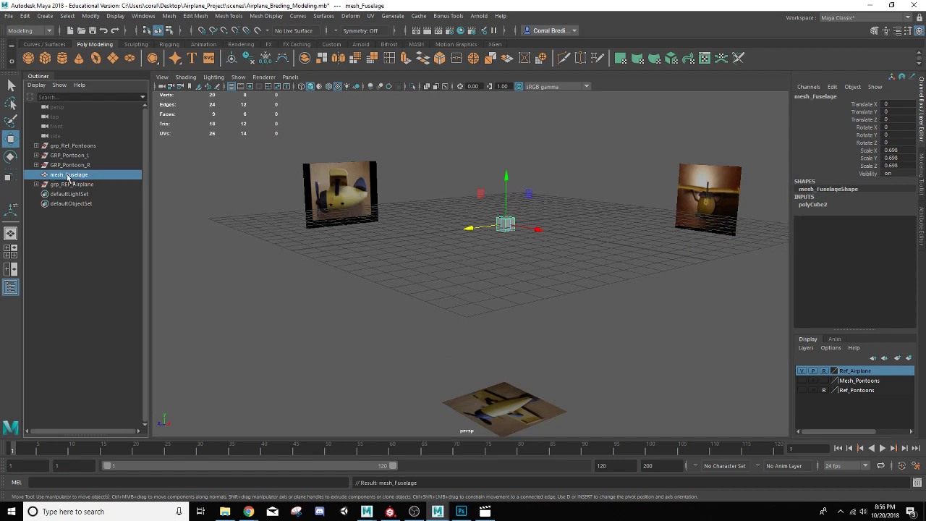
Step: Maximize the side view on the cube and turn on X-ray shading
left_click(13, 251)
scroll(597, 349, "down", 3)
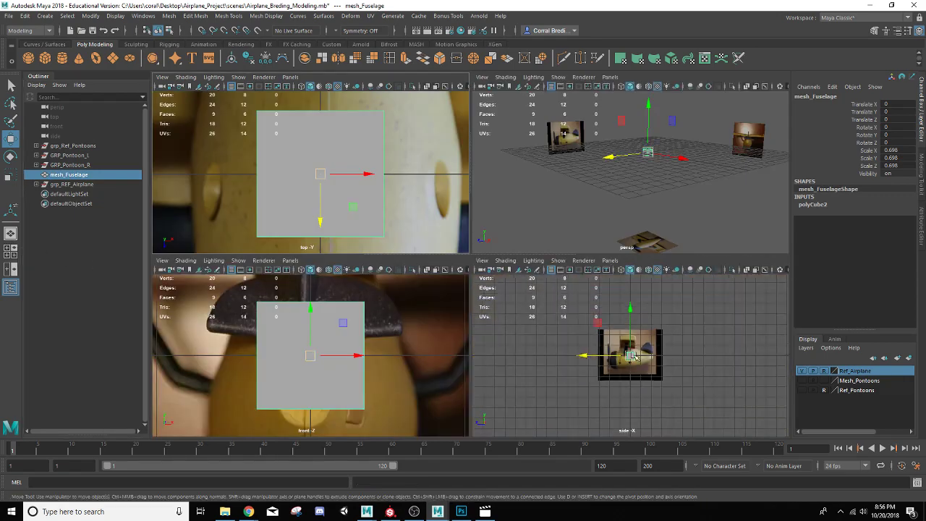
scroll(597, 349, "up", 5)
key("space")
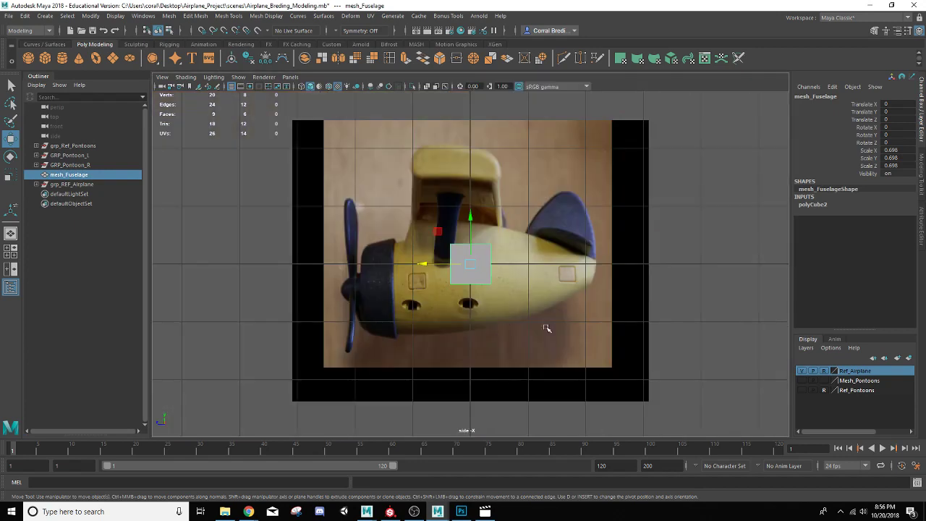
scroll(411, 271, "down", 1)
scroll(417, 287, "up", 2)
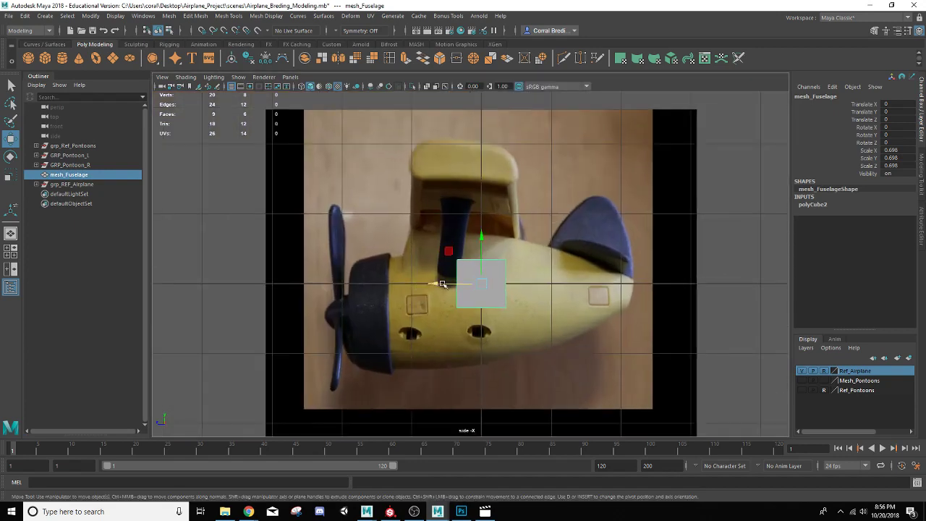
left_click(427, 87)
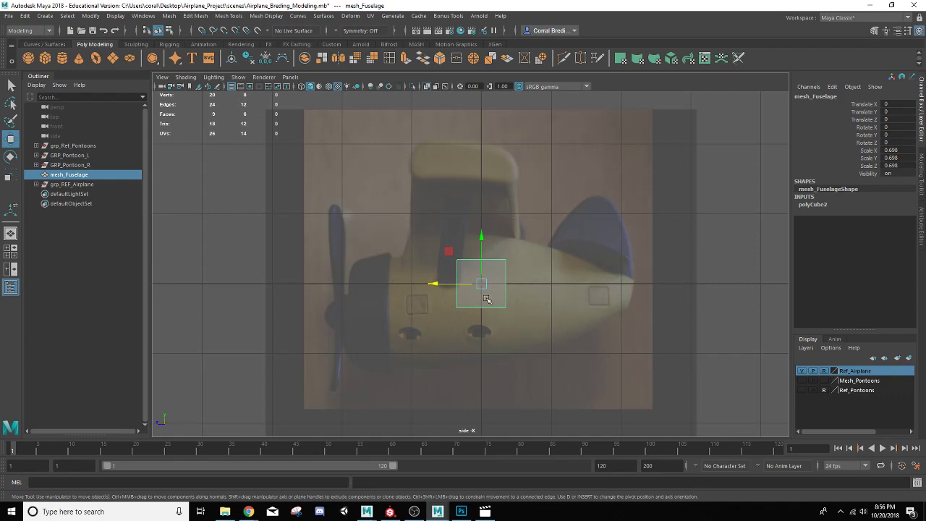
Step: Select the cube's front vertices and move them forward to the airplane's nose behind the propeller
right_click_drag(496, 302, 455, 239)
left_click_drag(427, 230, 476, 384)
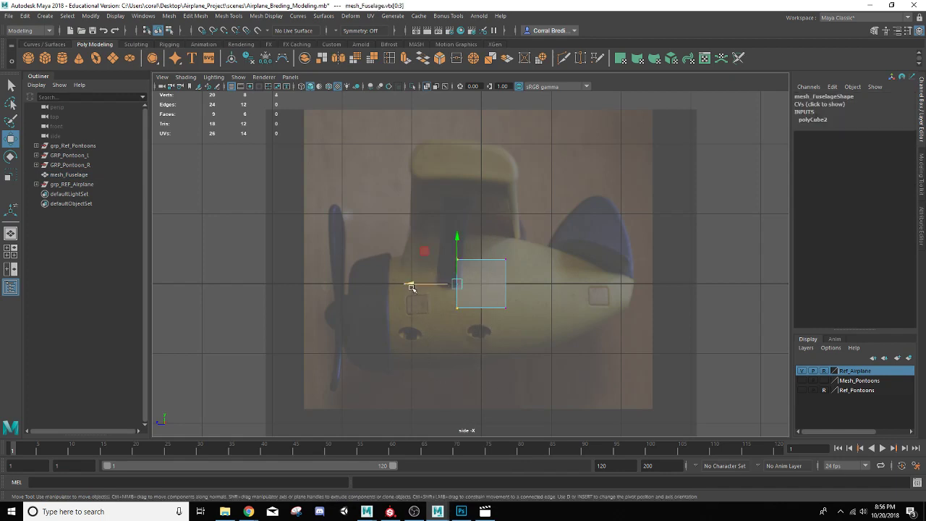
left_click_drag(412, 284, 314, 280)
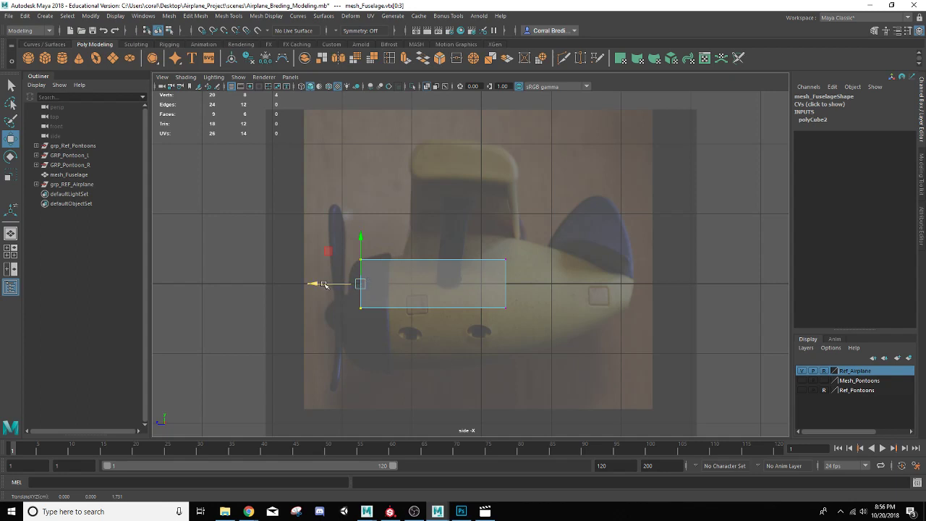
left_click_drag(318, 284, 327, 285)
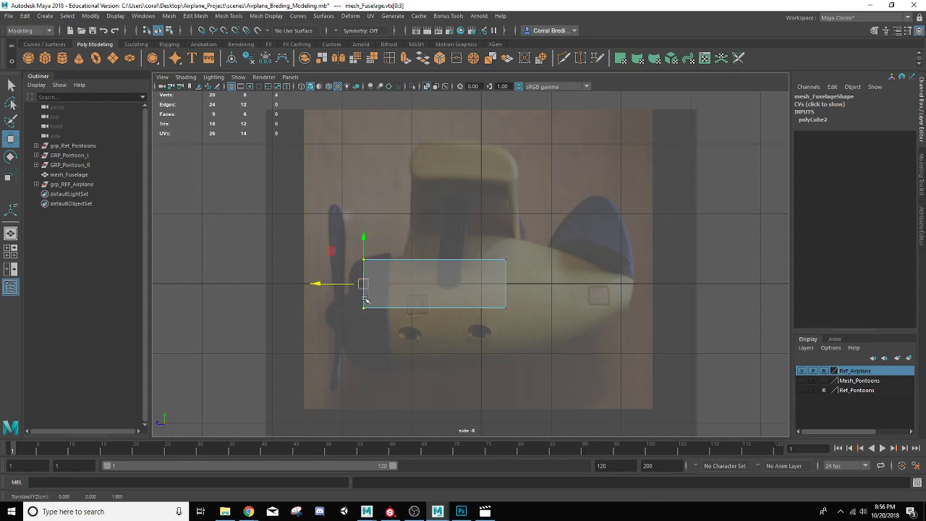
Step: Select the cube's bottom vertices and move them down to the fuselage's underside
left_click(348, 283)
left_click_drag(358, 302, 571, 413)
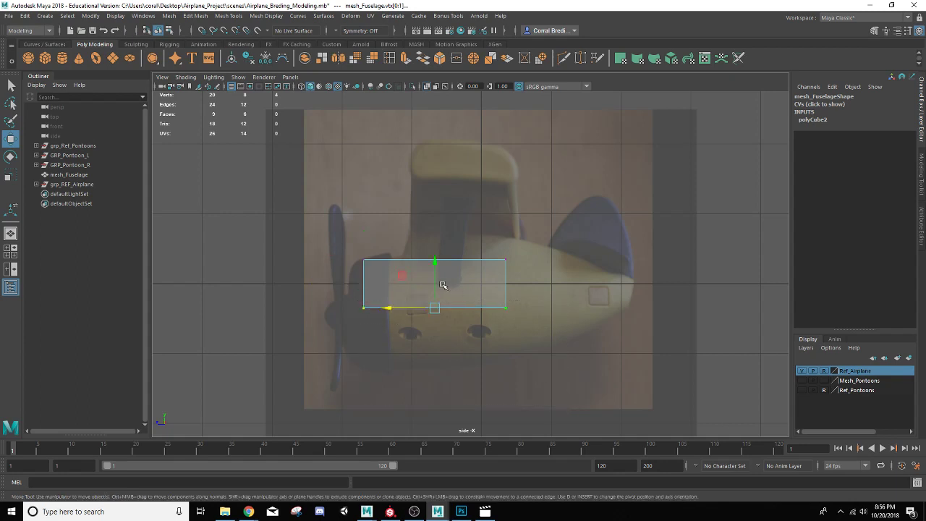
left_click_drag(431, 267, 426, 309)
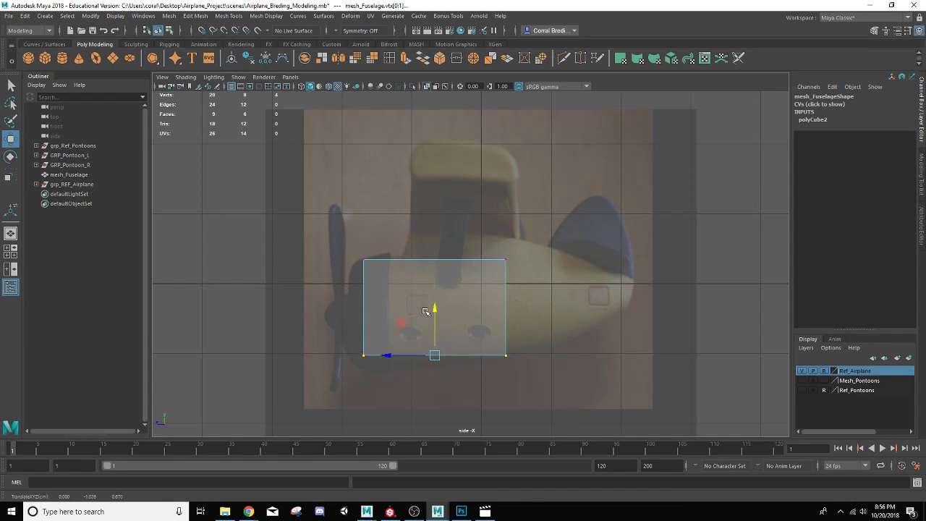
left_click(504, 258)
left_click_drag(505, 259, 435, 294)
key("ctrl+z")
left_click_drag(562, 210, 499, 258)
key("ctrl+z")
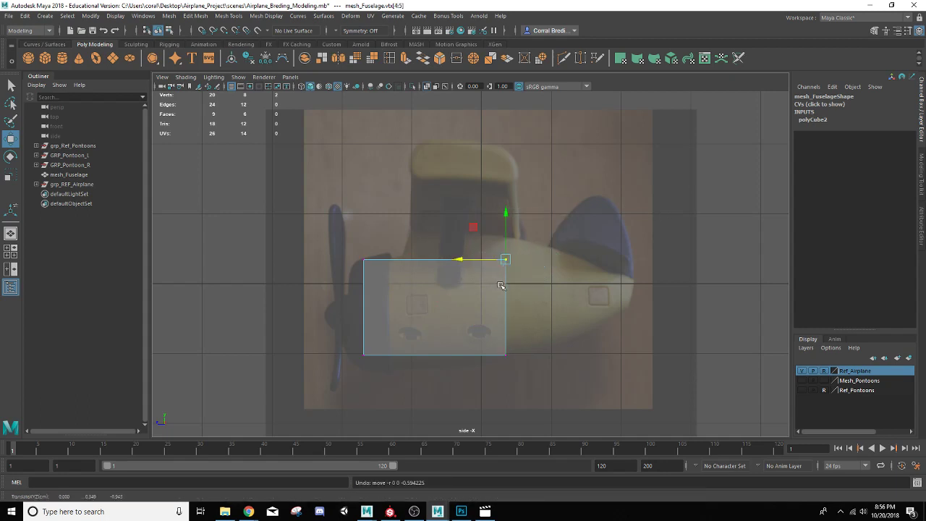
Step: Move the cube's rear vertices back to the tail and raise its top vertices to the fuselage's top
left_click_drag(586, 228, 479, 386)
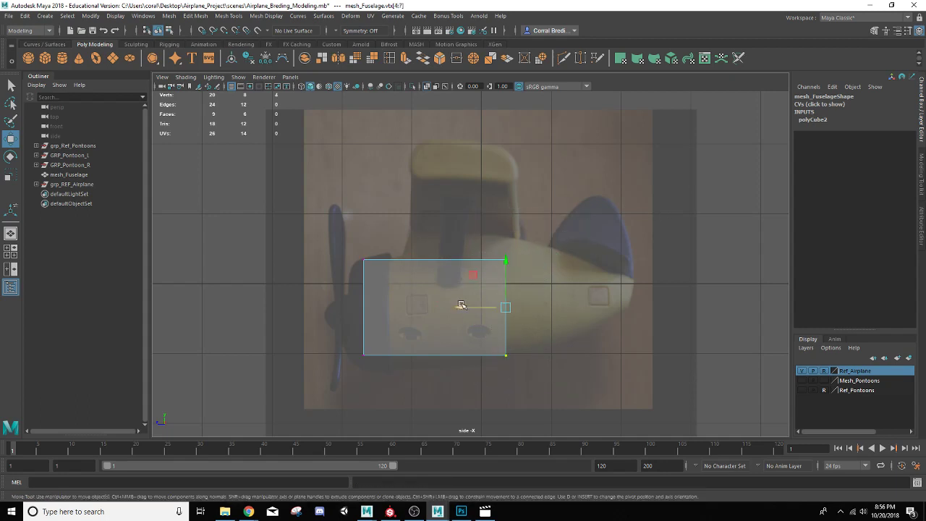
left_click_drag(463, 306, 592, 306)
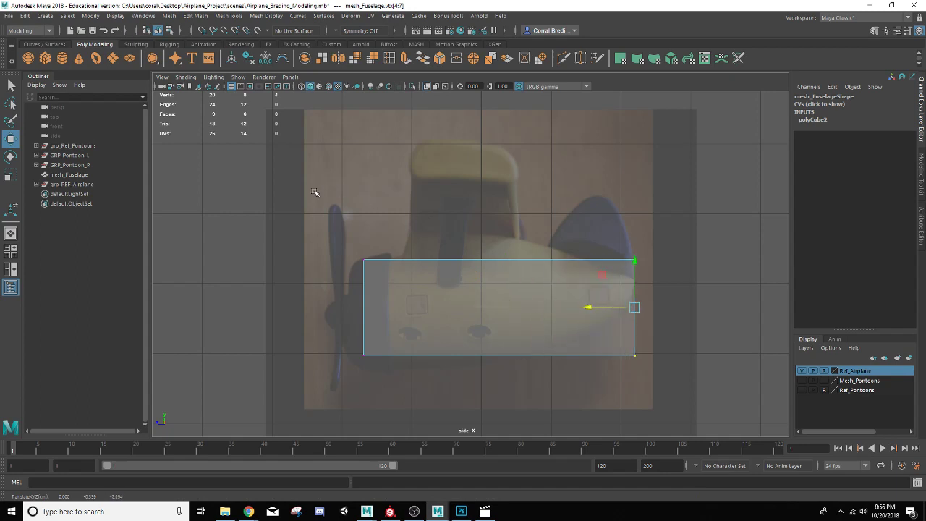
left_click_drag(315, 196, 680, 297)
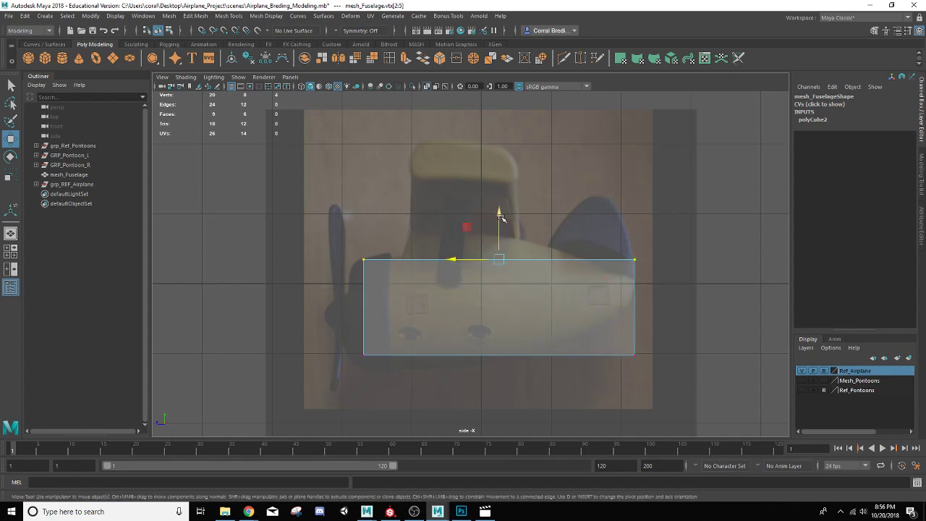
left_click_drag(498, 214, 499, 186)
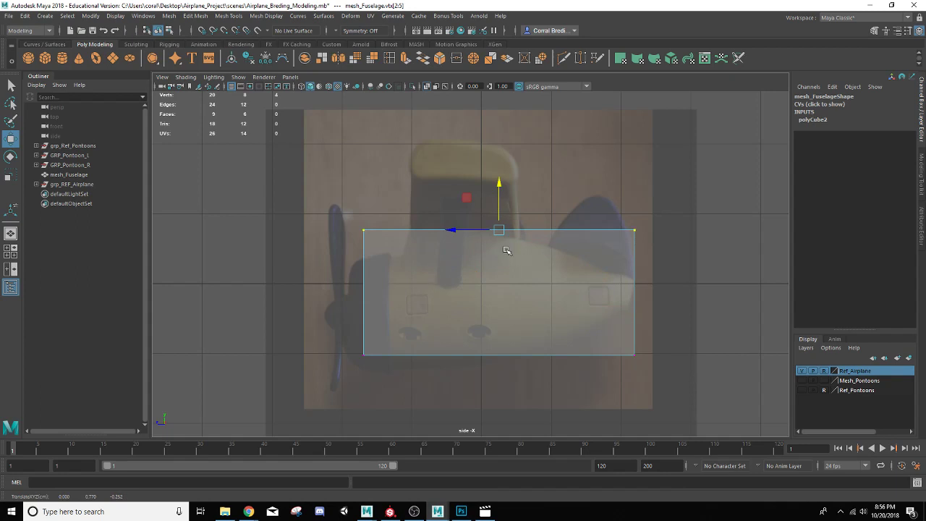
Step: Switch to the four-view layout and scale the cube's vertices wider in the top view to match the fuselage's width
left_click(11, 251)
key("f")
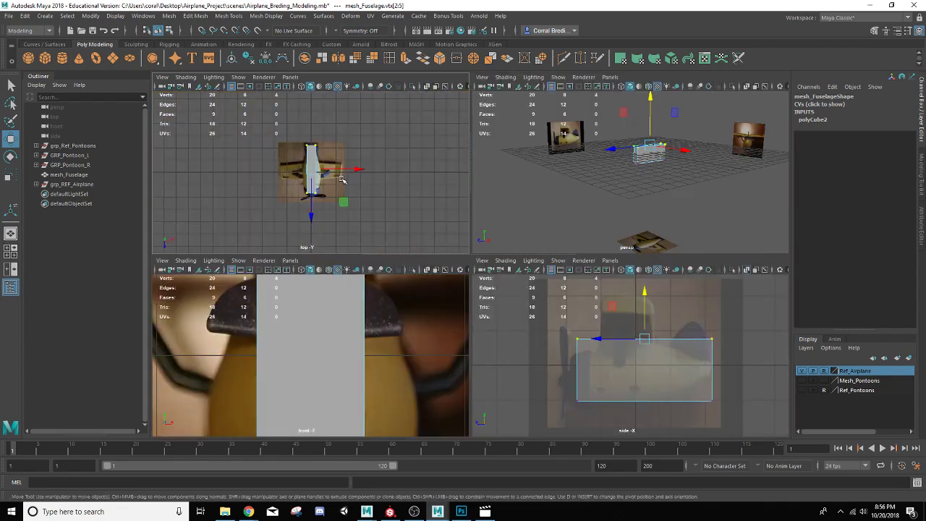
scroll(309, 188, "up", 5)
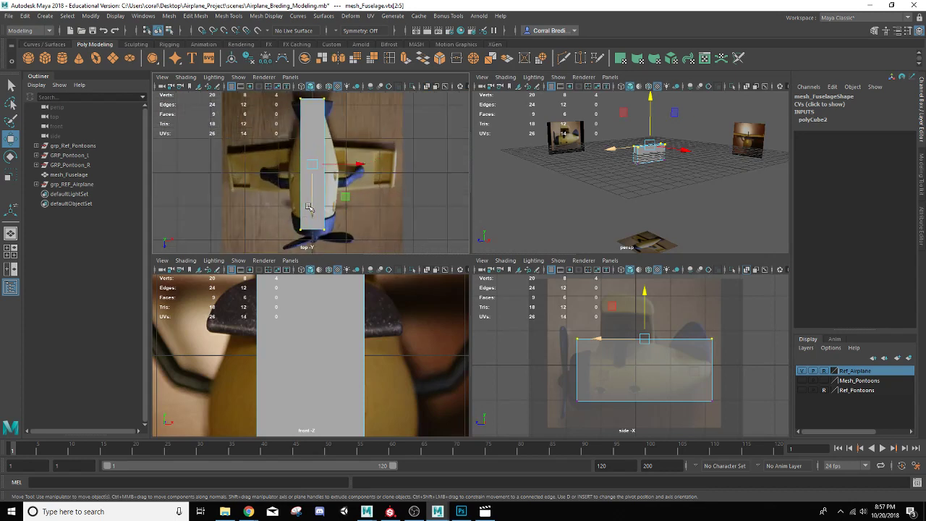
key("r")
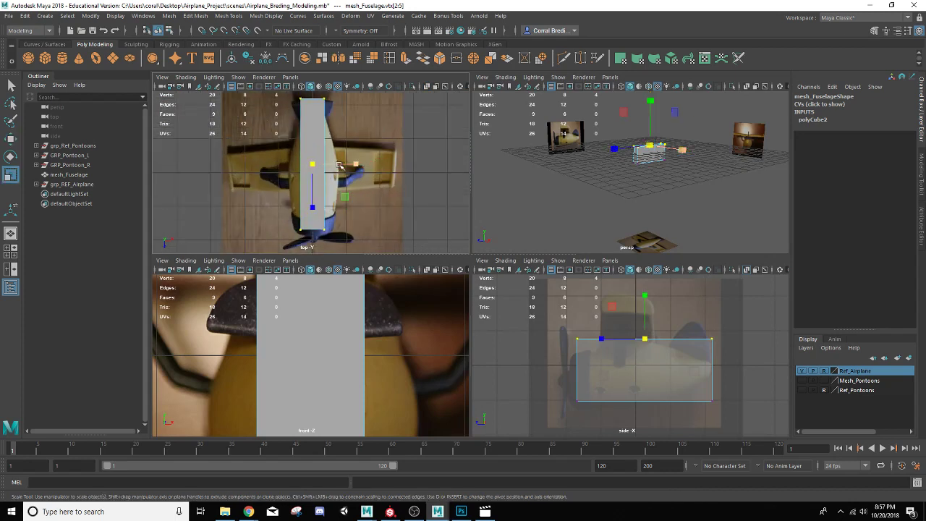
left_click_drag(356, 165, 407, 162)
scroll(362, 343, "down", 5)
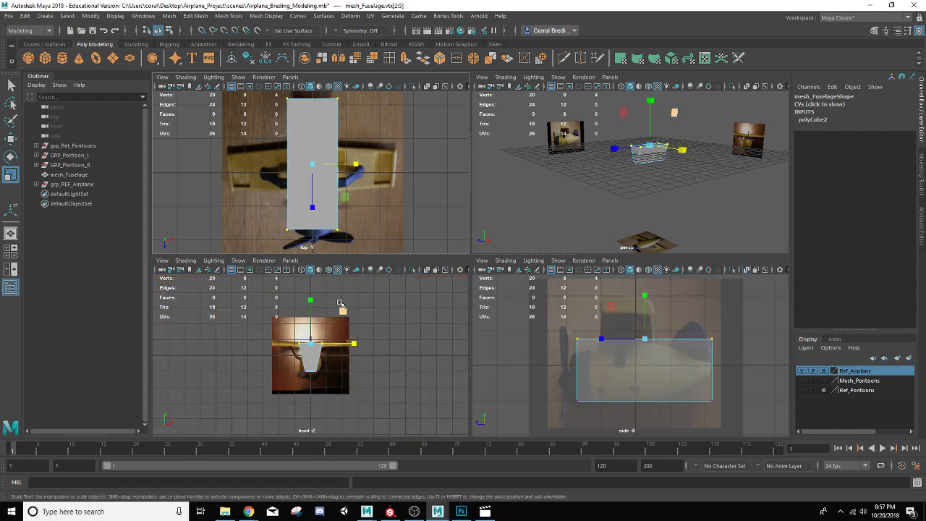
key("ctrl+z")
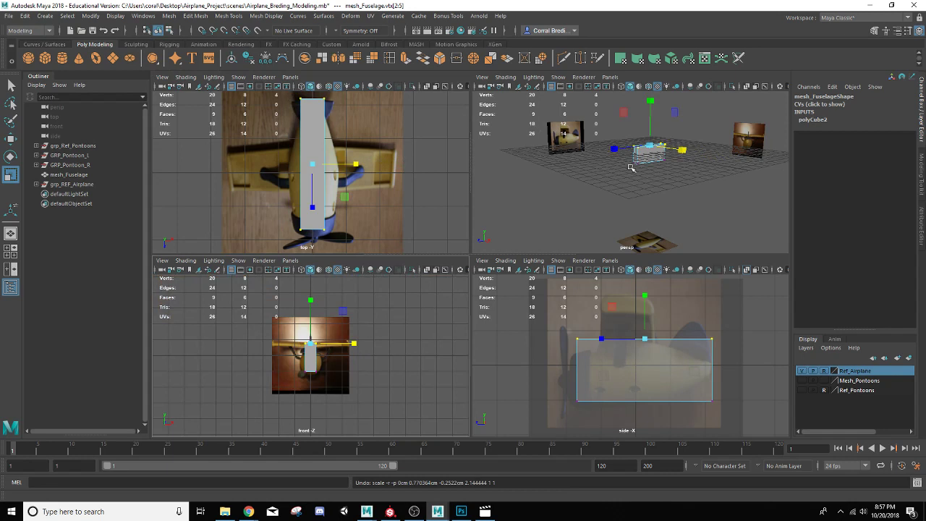
left_click_drag(290, 94, 396, 247)
left_click_drag(356, 165, 410, 164)
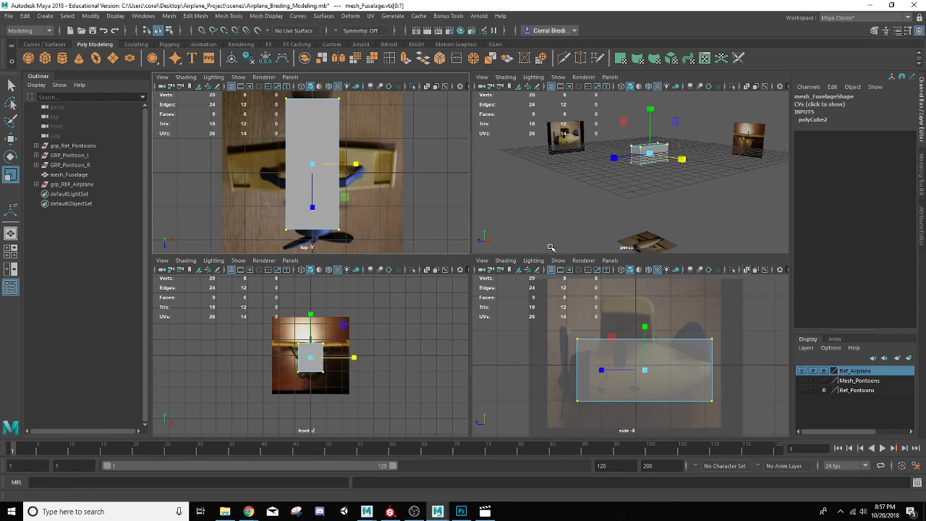
Step: Maximize the side view, select the fuselage mesh and insert a vertical edge loop near its nose with Insert Edge Loop
key("space")
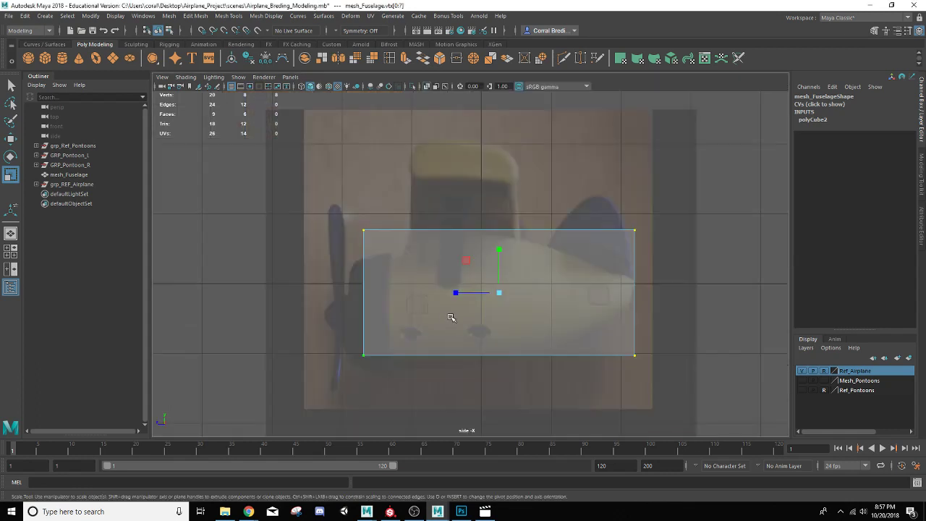
right_click_drag(393, 234, 410, 221)
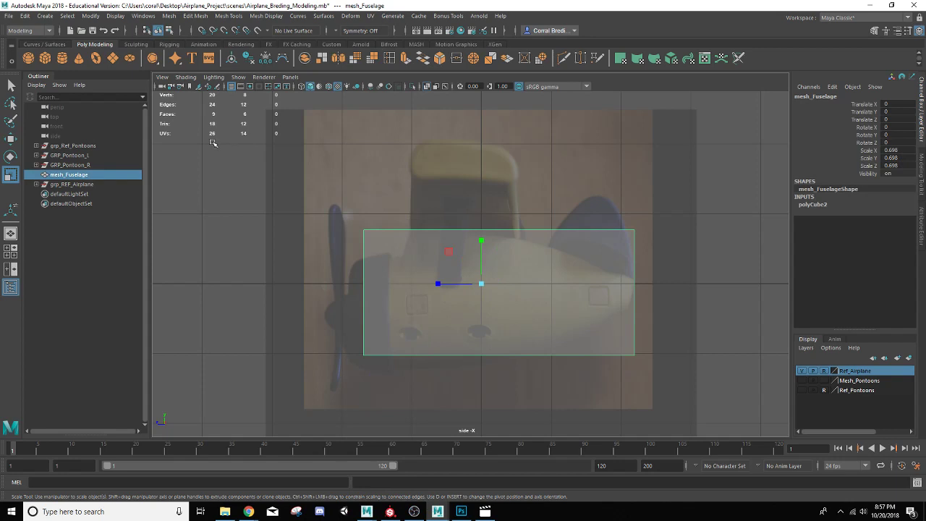
left_click(389, 59)
scroll(403, 237, "up", 2)
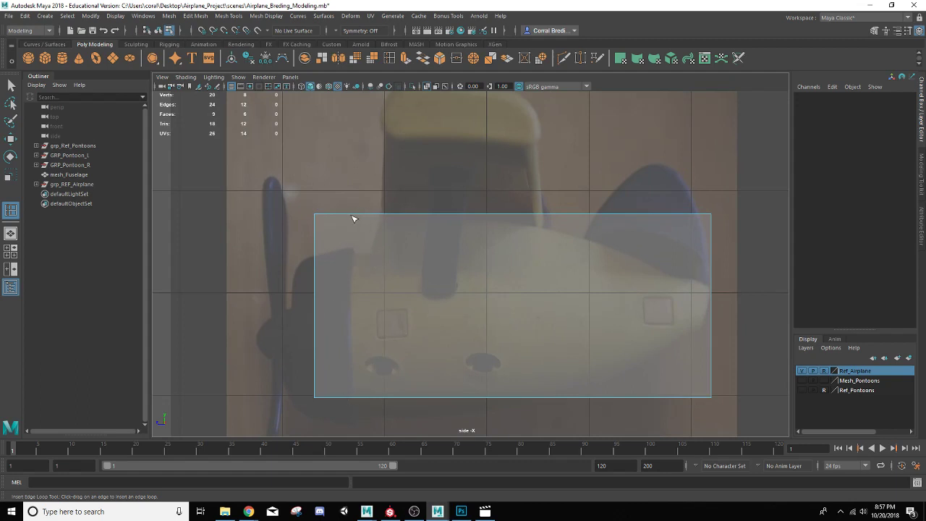
left_click(374, 215)
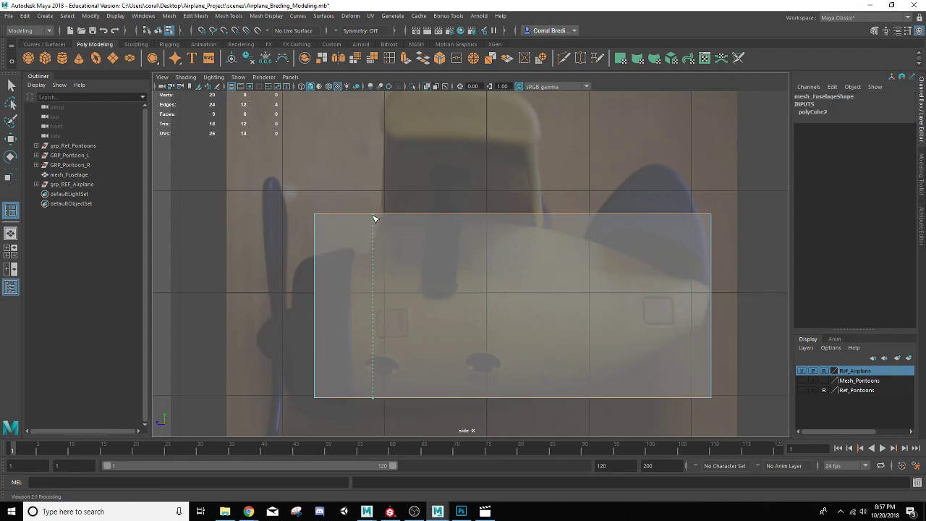
left_click(374, 219)
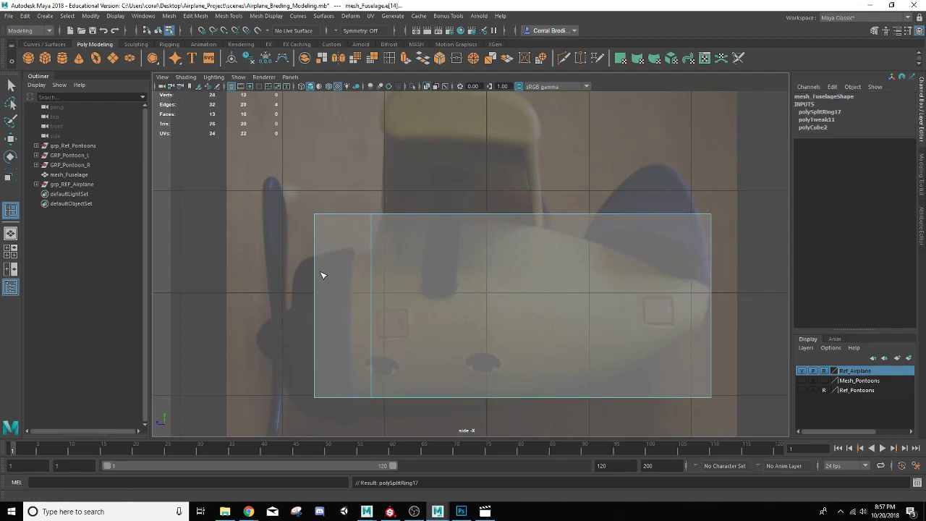
Step: Insert five more vertical edge loops spaced along the fuselage's length
left_click(391, 218)
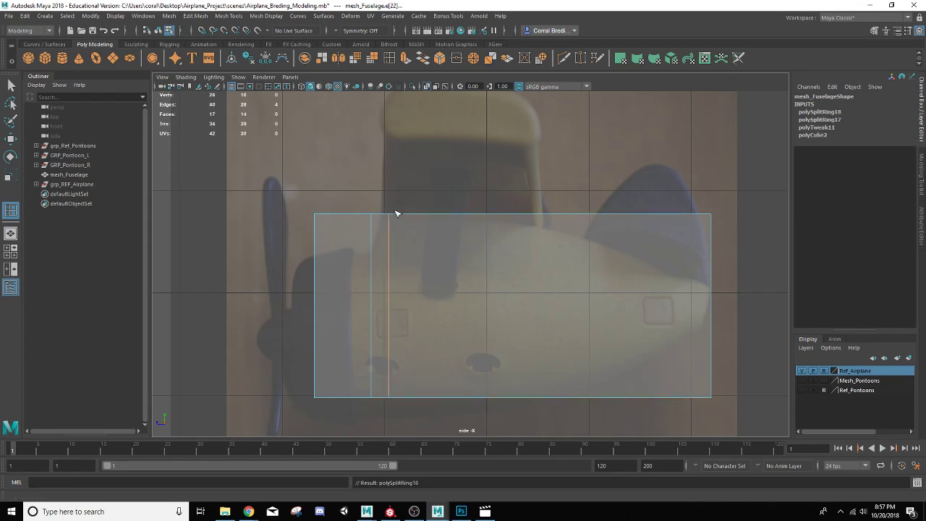
left_click(471, 218)
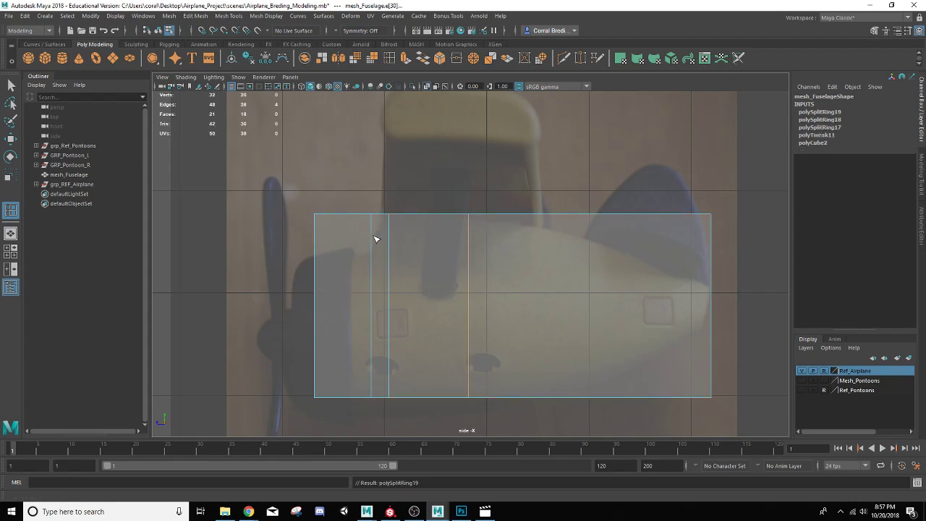
left_click(542, 219)
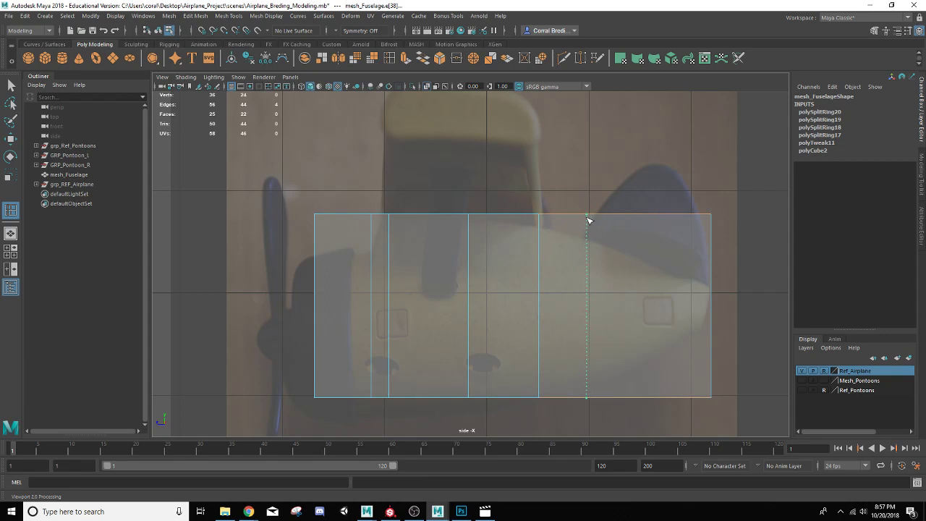
left_click(588, 219)
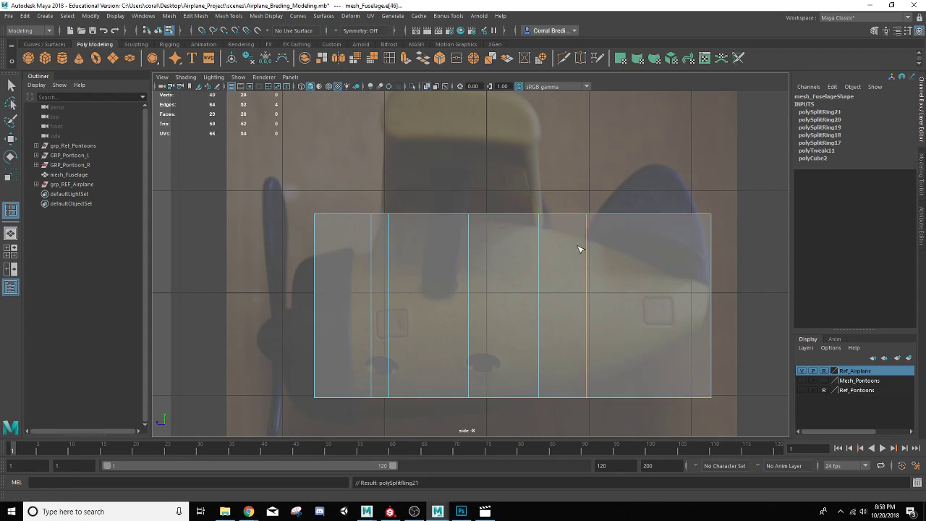
left_click(664, 218)
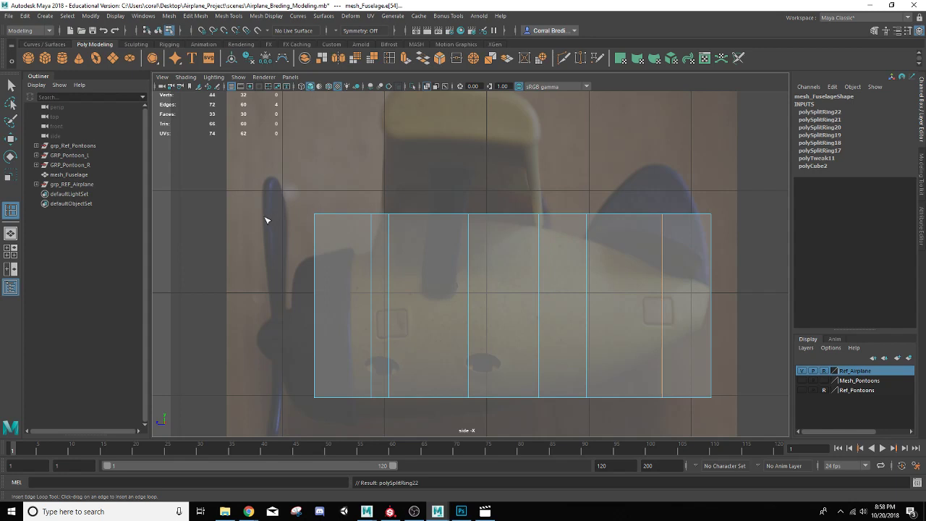
Step: Select the fuselage's top front vertices and move them down to slope the nose
key("q")
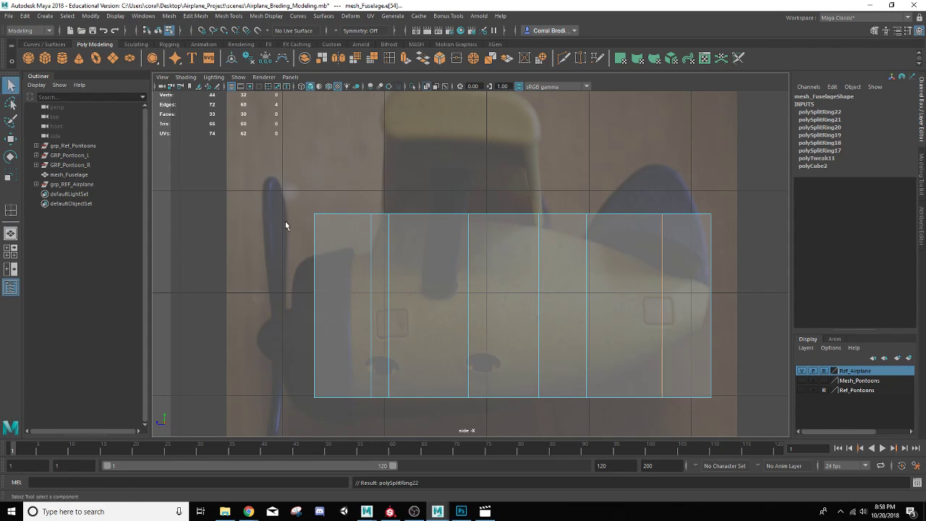
right_click_drag(332, 232, 287, 233)
left_click_drag(288, 187, 342, 246)
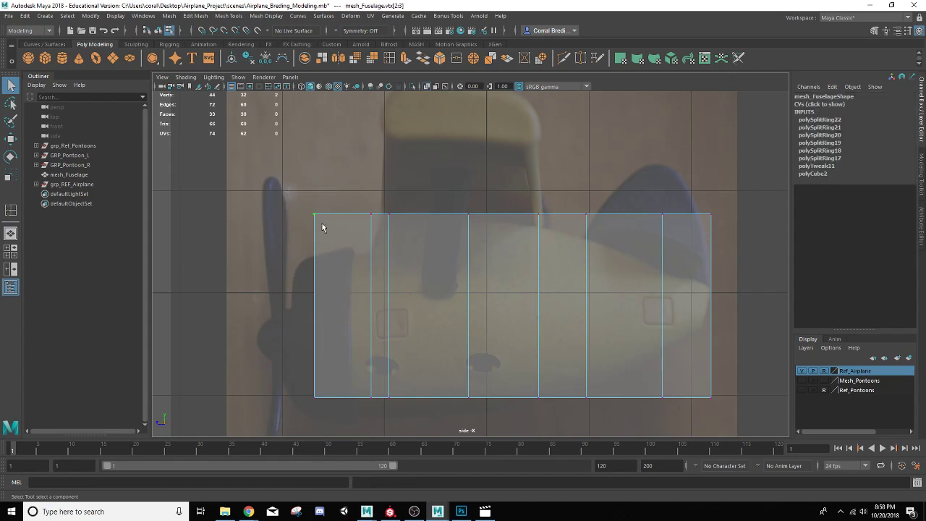
key("w")
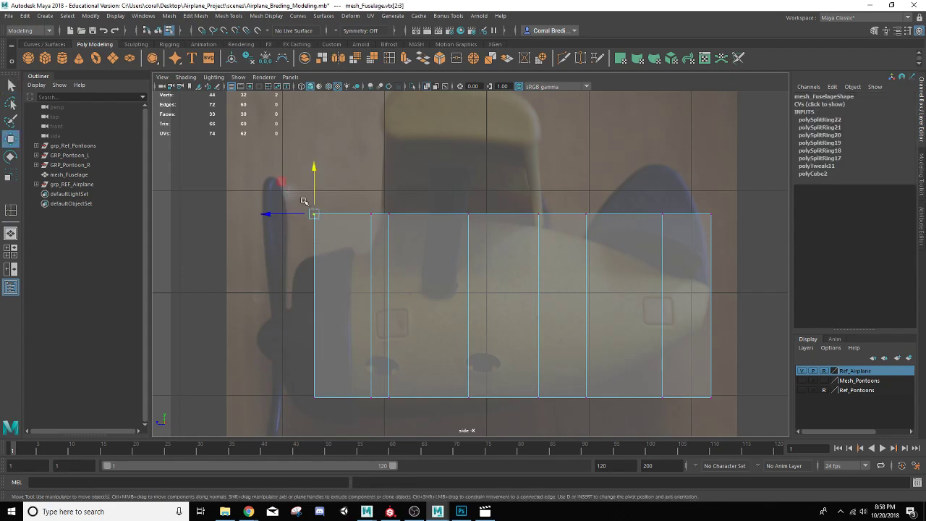
left_click_drag(313, 215, 334, 234)
key("ctrl+z")
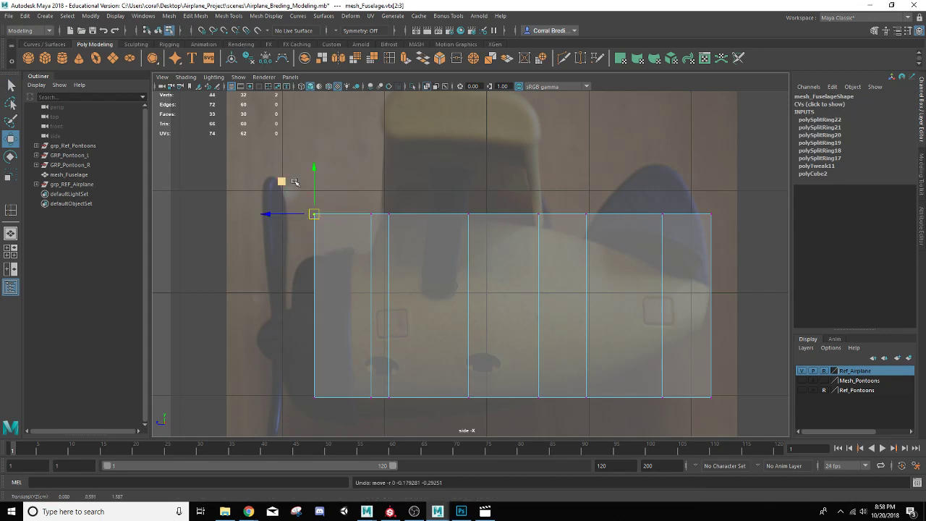
left_click_drag(313, 165, 295, 217)
Step: Move the bottom vertices of the front and middle loops down to follow the fuselage's curved underside
middle_click_drag(293, 356, 290, 266, "alt")
left_click_drag(288, 280, 343, 383)
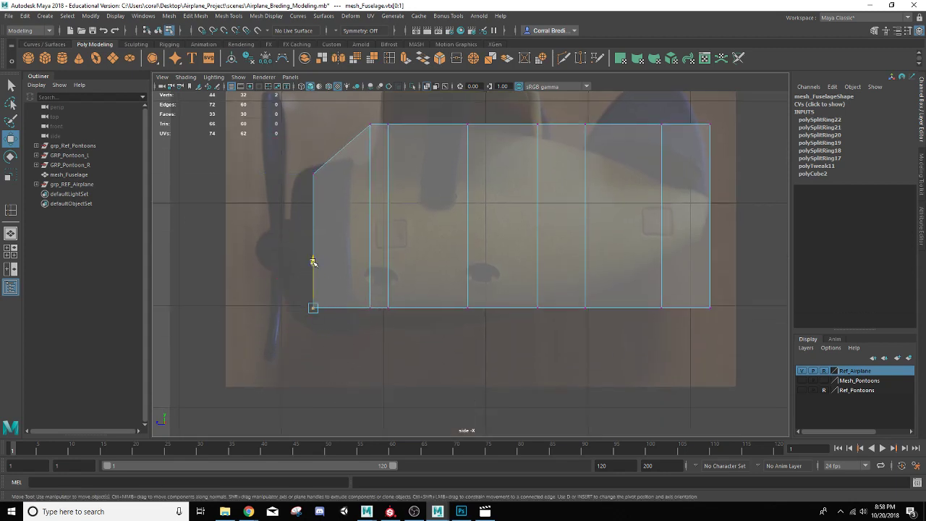
left_click_drag(313, 262, 313, 270)
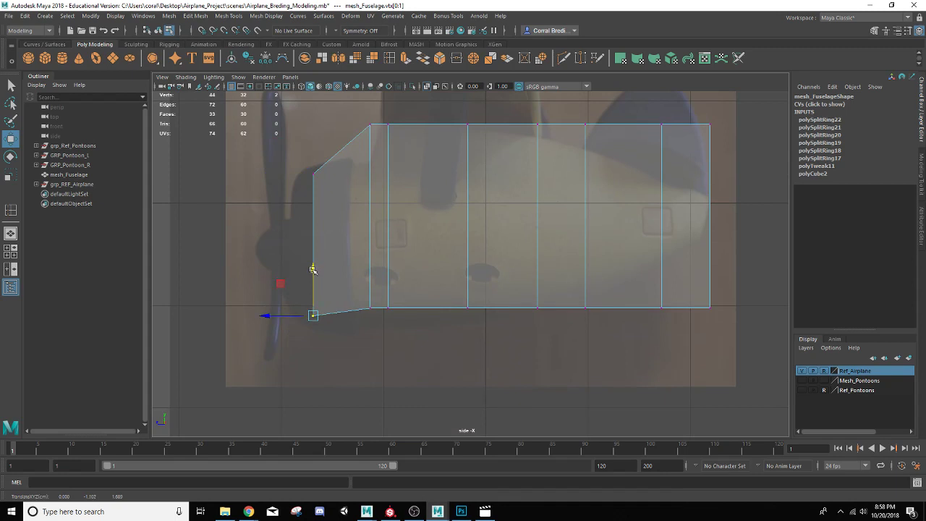
left_click_drag(361, 293, 373, 333)
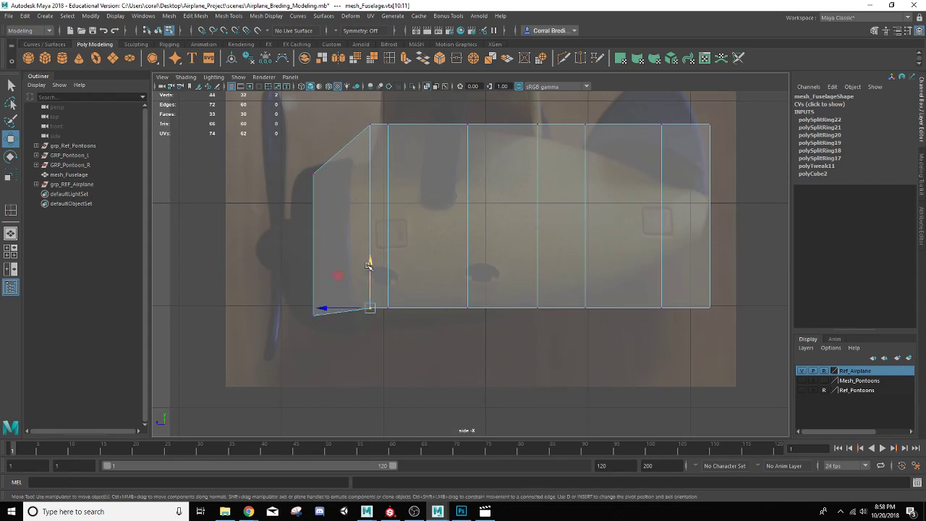
left_click_drag(368, 265, 389, 284)
left_click_drag(456, 287, 474, 312)
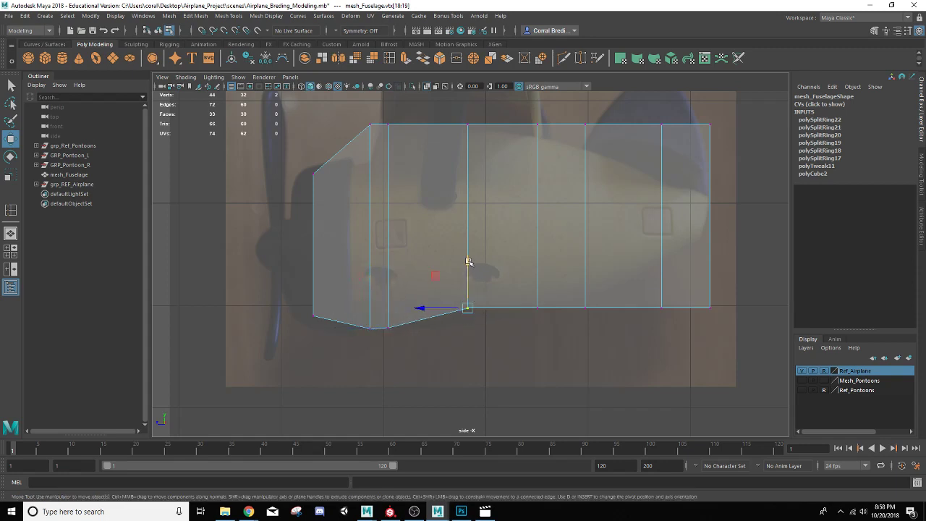
left_click_drag(469, 263, 554, 345)
mouse_move(538, 266)
left_mouse_down()
mouse_move(536, 203)
mouse_move(536, 262)
left_mouse_up()
mouse_move(575, 289)
left_mouse_down()
mouse_move(600, 327)
mouse_move(581, 251)
mouse_move(584, 283)
left_mouse_up()
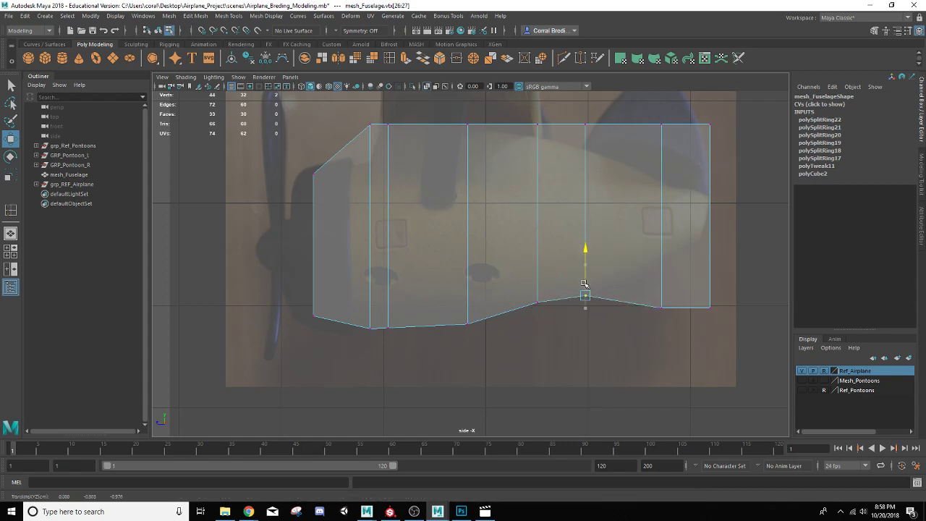
mouse_move(524, 275)
left_mouse_down()
mouse_move(548, 325)
mouse_move(538, 281)
left_mouse_up()
Step: Raise the bottom vertices of the rear loops to taper the underside toward the tail
left_click_drag(641, 296, 672, 318)
left_click_drag(658, 286, 649, 229)
key("ctrl+z")
left_click_drag(661, 263, 648, 218)
left_click_drag(697, 270, 727, 324)
left_click_drag(713, 288, 666, 237)
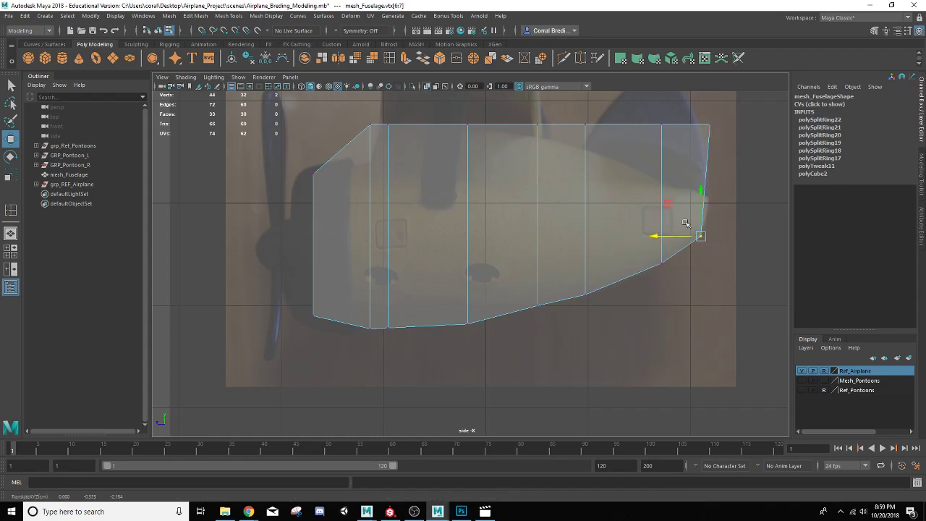
left_click_drag(702, 210, 700, 215)
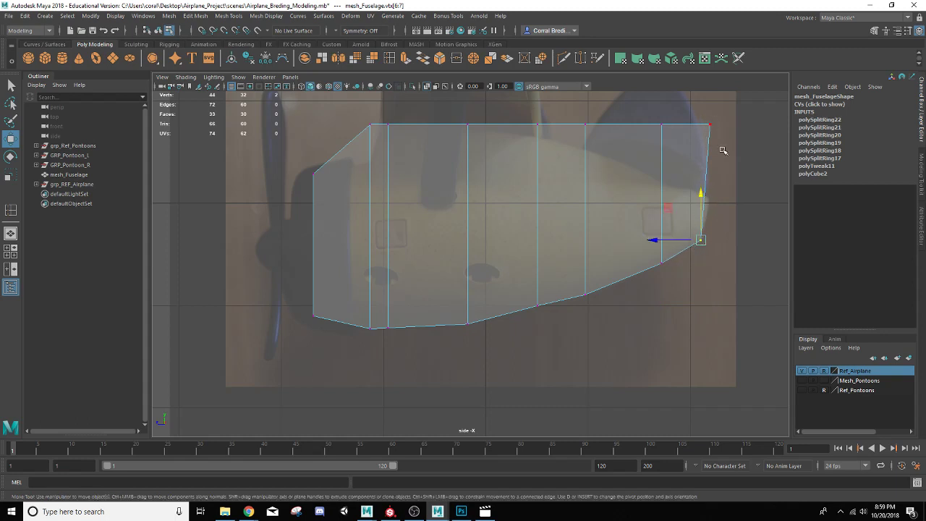
Step: Lower the top vertices of the rear loops to taper the fuselage's top toward the tail
left_click(709, 126)
left_click_drag(707, 120, 710, 199)
middle_click_drag(637, 166, 634, 196, "alt")
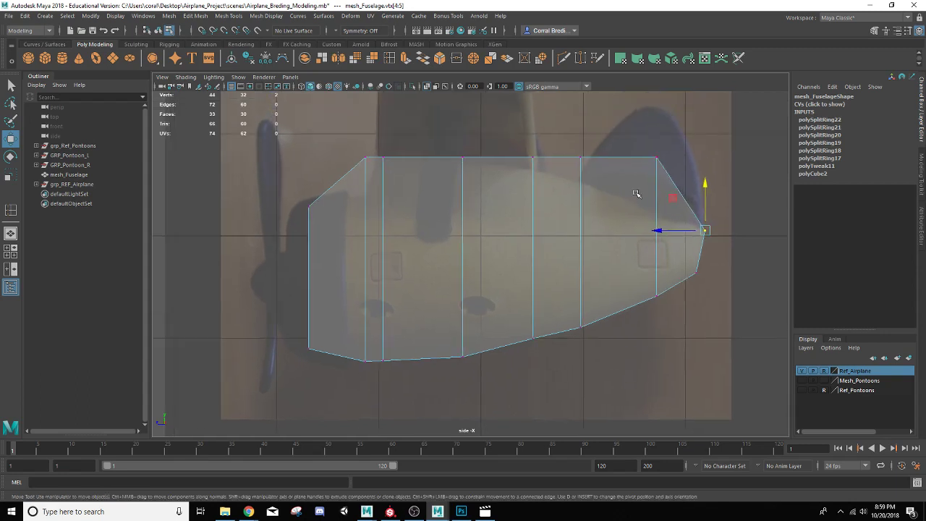
left_click(656, 156)
left_click_drag(655, 134, 644, 181)
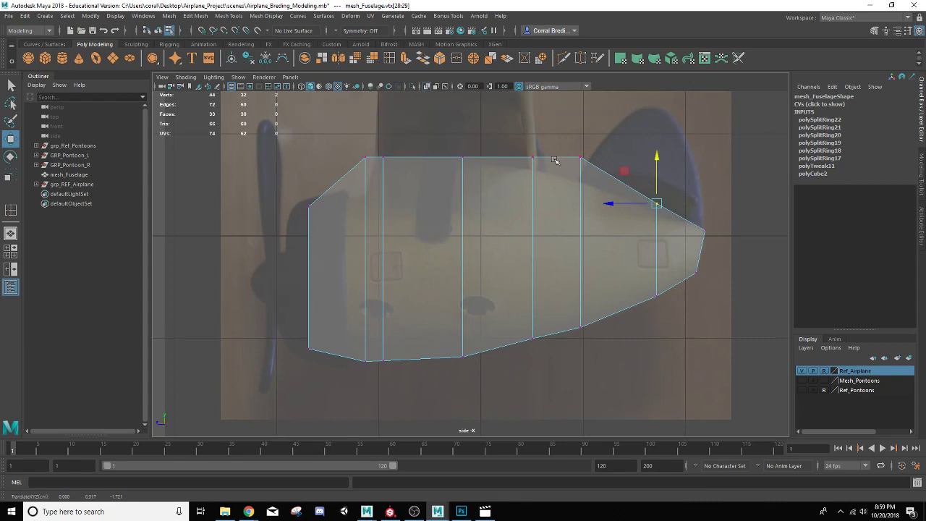
left_click(581, 158)
left_click_drag(580, 139, 573, 160)
left_click(656, 203)
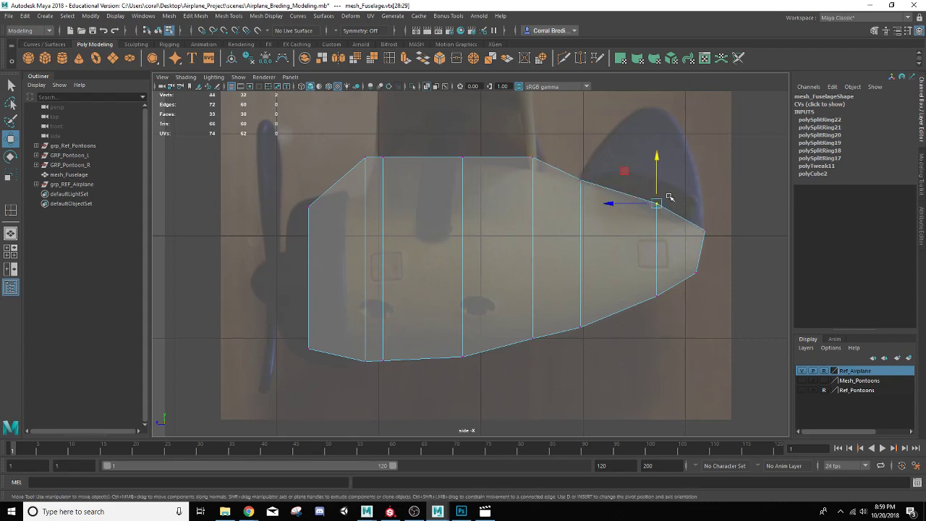
left_click_drag(655, 185, 655, 188)
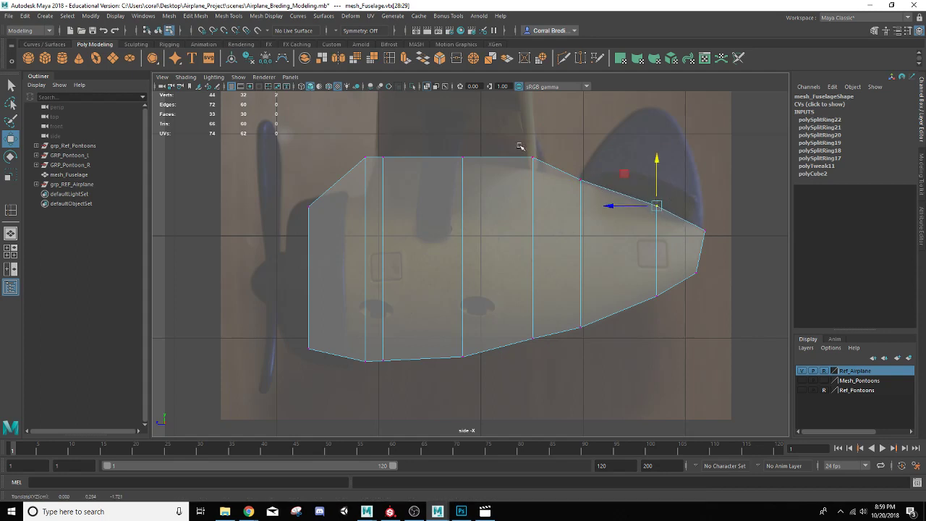
Step: Adjust the top vertices near the nose and middle to match the fuselage's upper profile
mouse_move(520, 146)
left_mouse_down()
mouse_move(540, 173)
mouse_move(532, 140)
mouse_move(529, 150)
left_mouse_up()
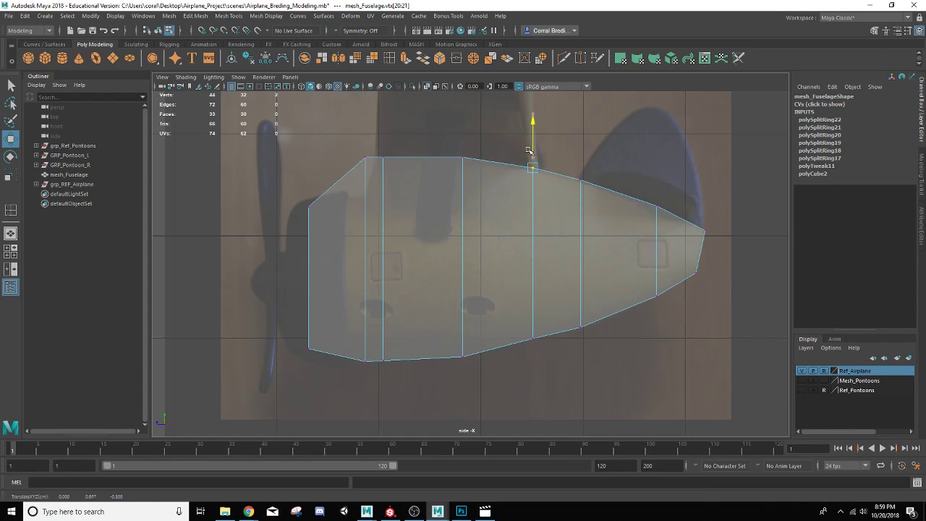
middle_click_drag(481, 151, 561, 178, "alt")
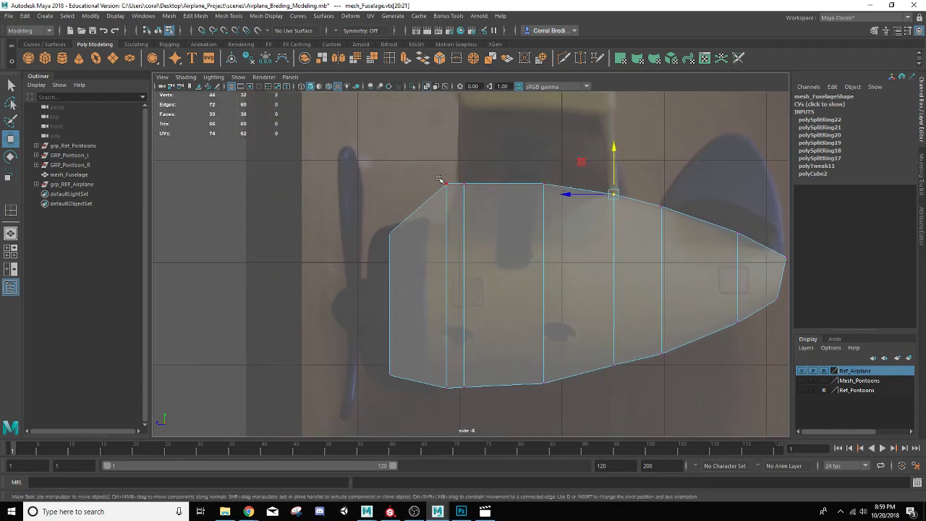
left_click_drag(437, 175, 465, 207)
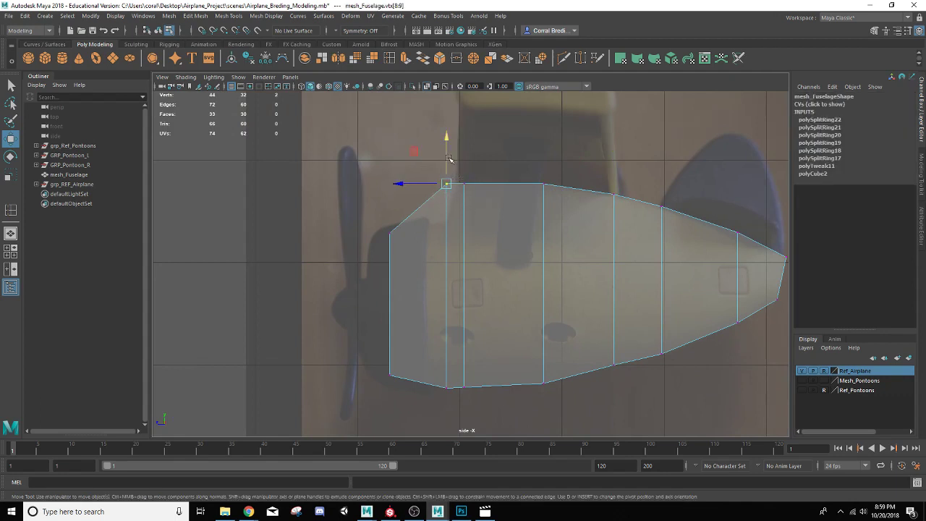
left_click_drag(448, 158, 440, 201)
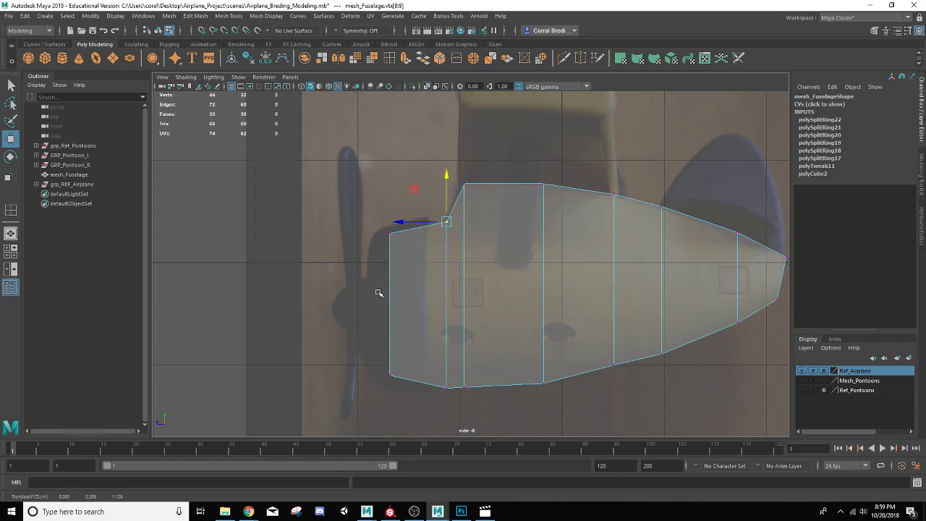
Step: Switch to an X-ray top view and scale the two nose-end vertex loops narrower to match the fuselage outline
left_click(11, 251)
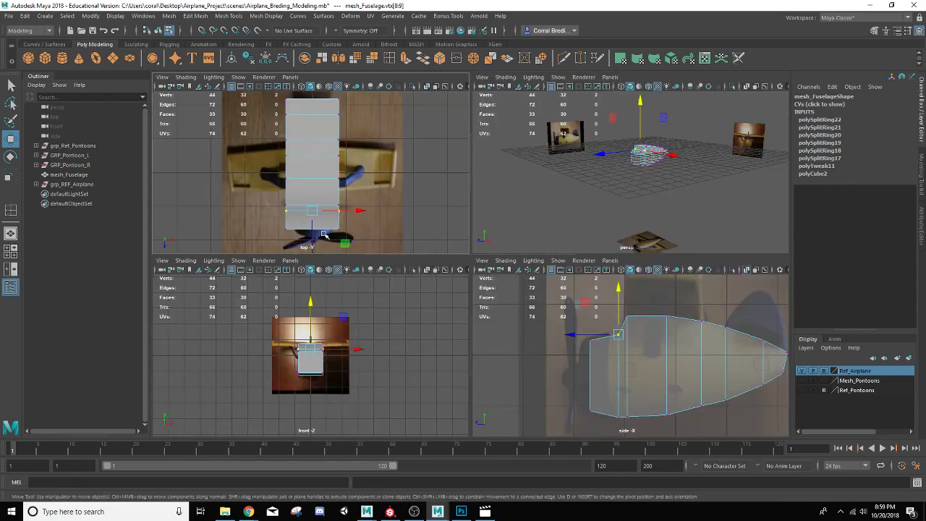
key("space")
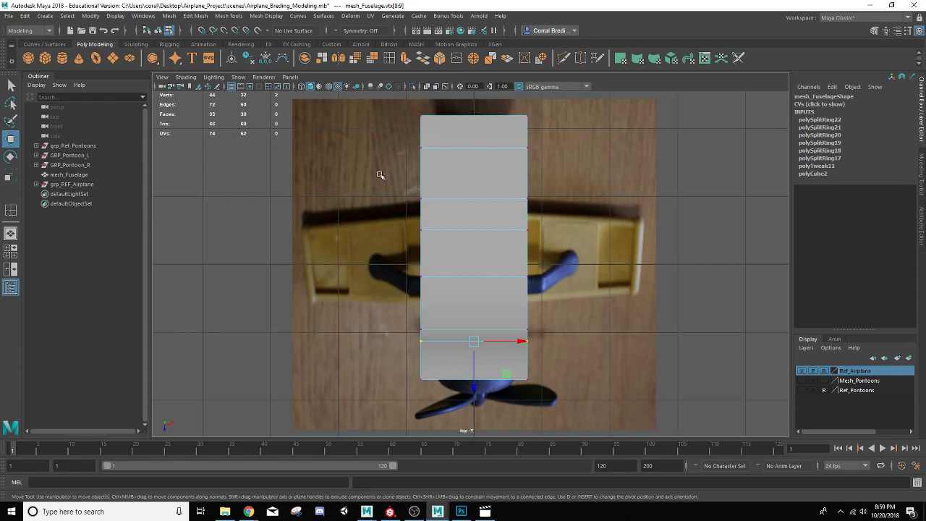
left_click(426, 87)
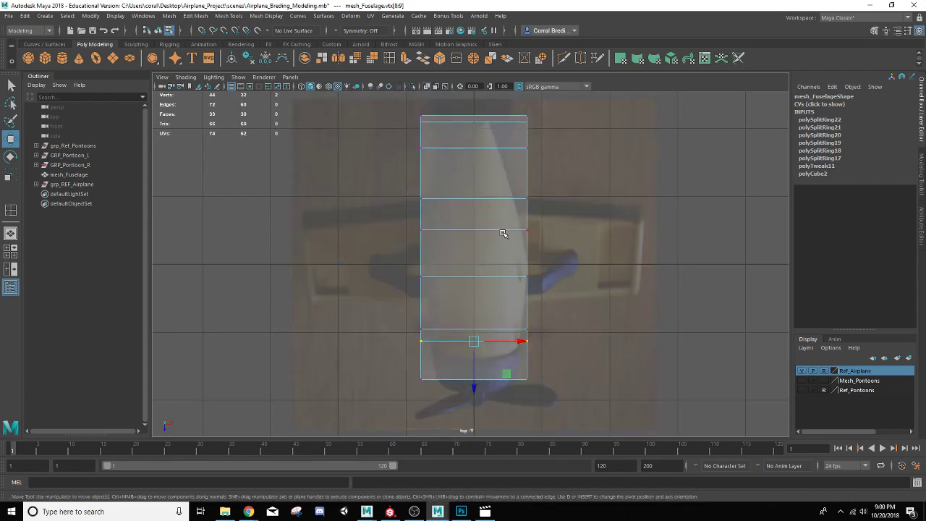
scroll(503, 234, "up", 1)
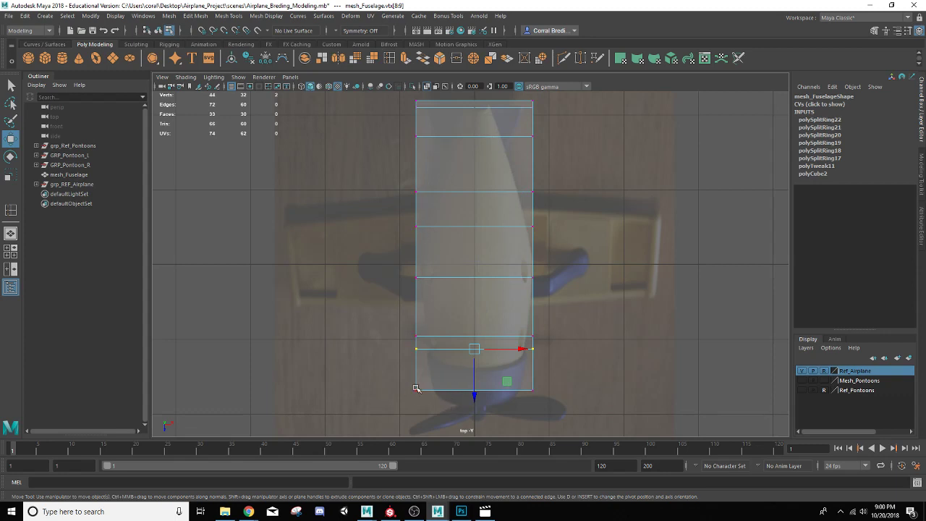
left_click_drag(358, 359, 601, 414)
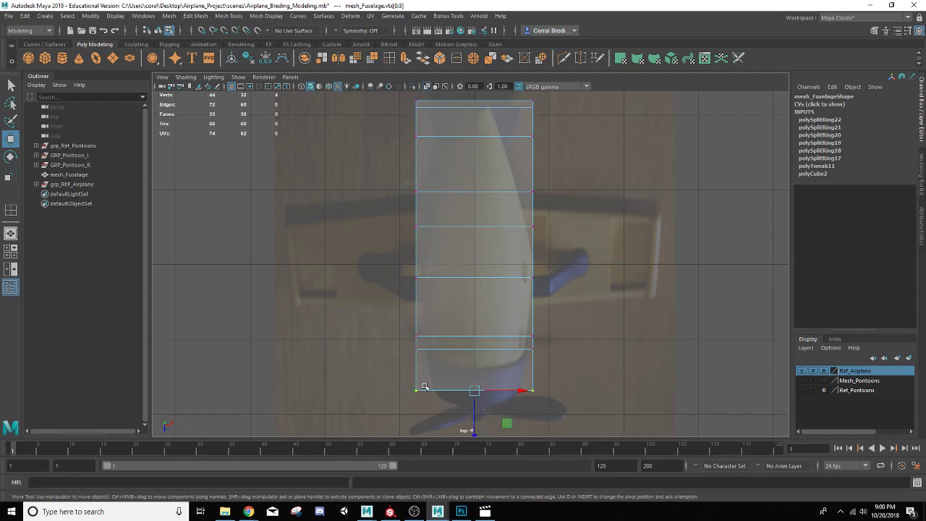
key("r")
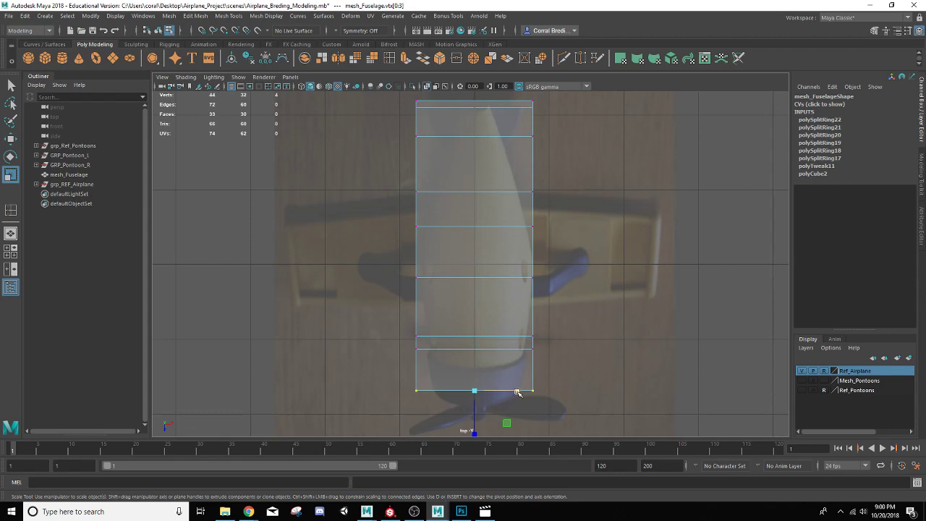
left_click_drag(517, 392, 500, 391)
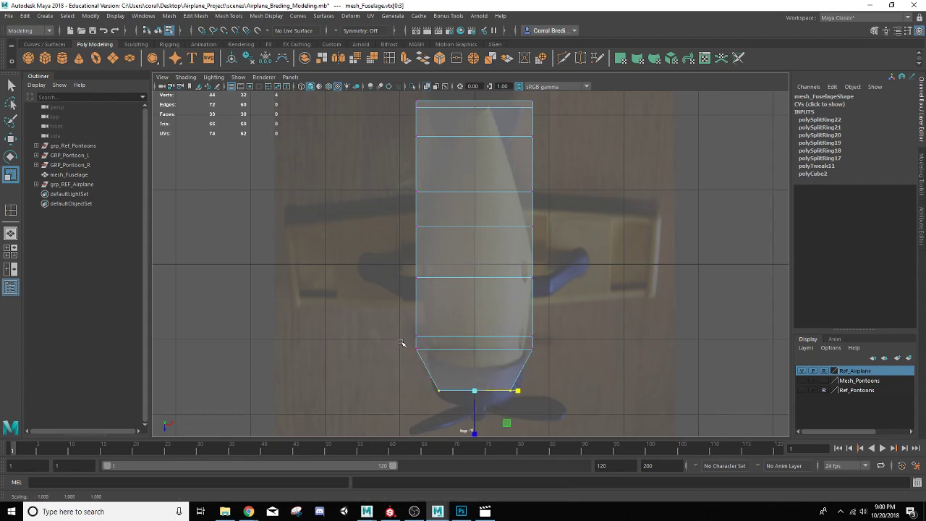
left_click_drag(402, 342, 516, 351)
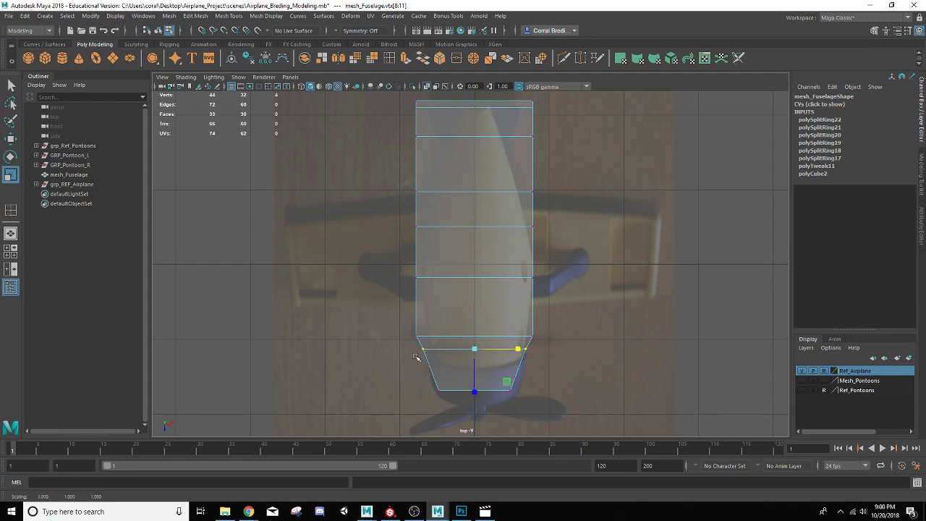
left_click_drag(518, 349, 518, 350)
Step: Scale the middle and rear vertex loops in width to follow the reference and taper the fuselage toward the tail
left_click_drag(370, 299, 511, 336)
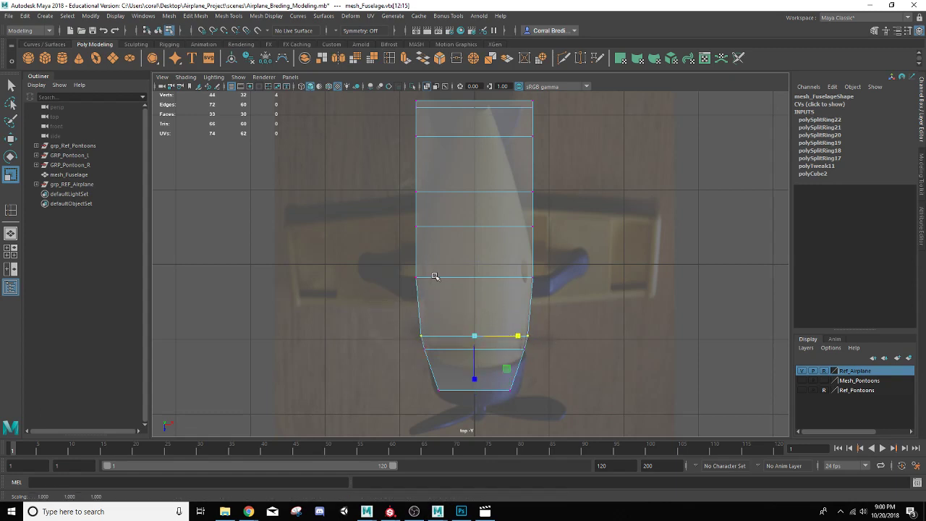
left_click_drag(400, 218, 572, 245)
left_click_drag(518, 227, 513, 228)
middle_click_drag(464, 181, 461, 235, "alt")
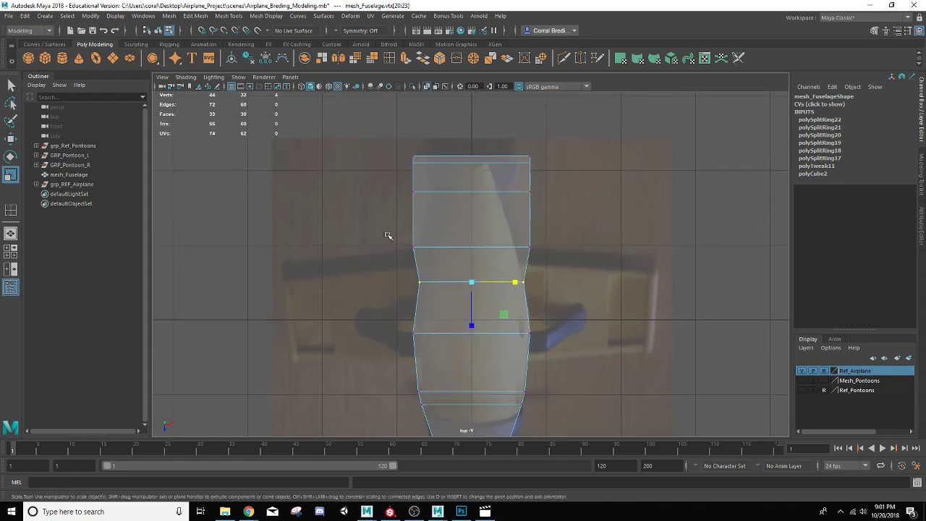
left_click_drag(387, 234, 499, 248)
middle_click_drag(499, 248, 504, 310, "alt")
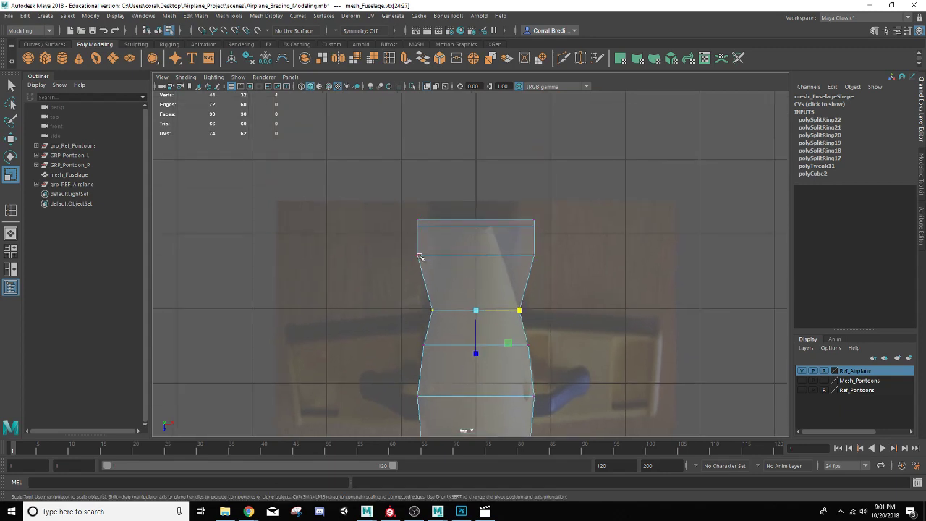
left_click_drag(398, 245, 610, 265)
left_click_drag(518, 255, 493, 251)
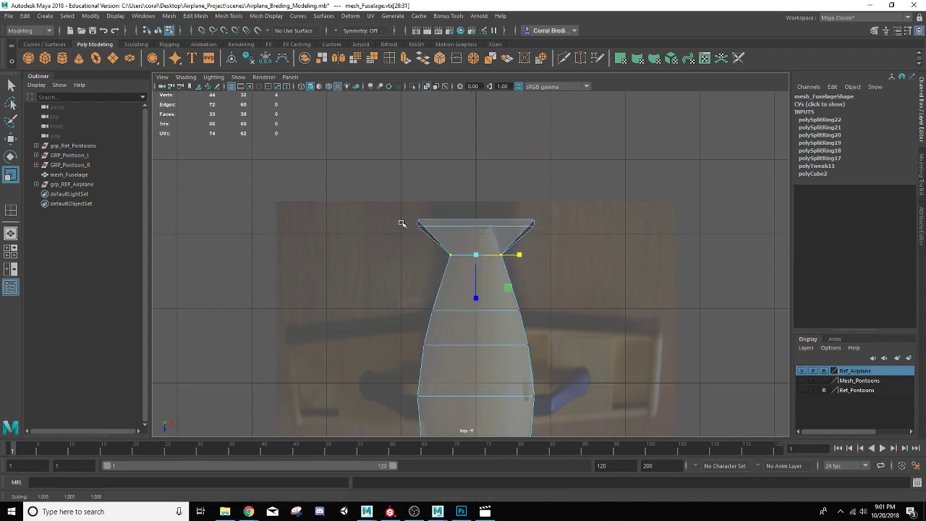
left_click_drag(396, 213, 586, 239)
left_click_drag(521, 224, 490, 225)
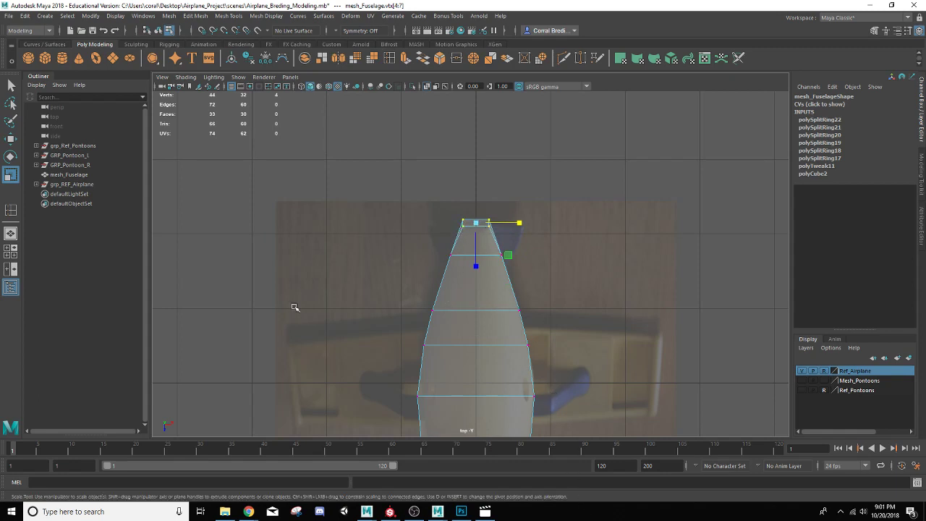
Step: Insert two evenly spaced edge loops around the fuselage with the Insert Edge Loop tool set to multiple loops
left_click(11, 234)
scroll(424, 229, "up", 6)
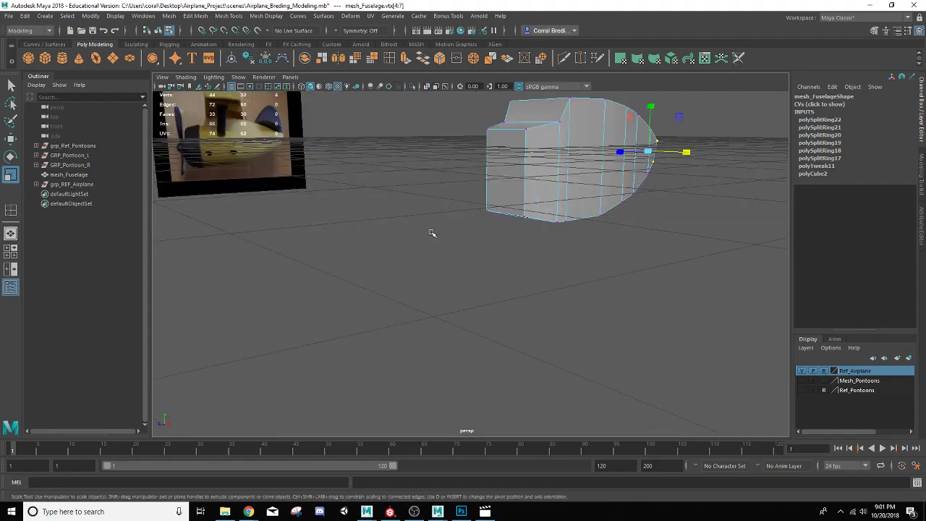
left_click_drag(432, 233, 434, 293, "alt")
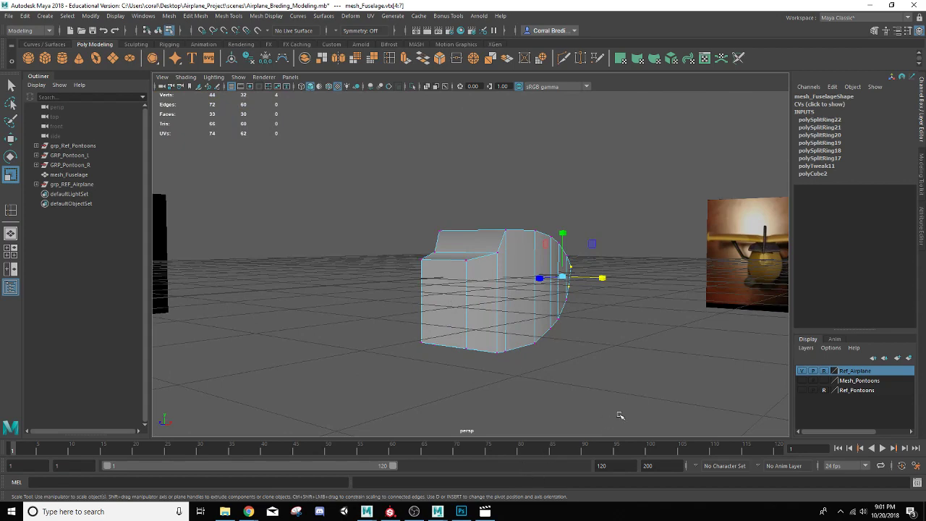
scroll(550, 364, "up", 5)
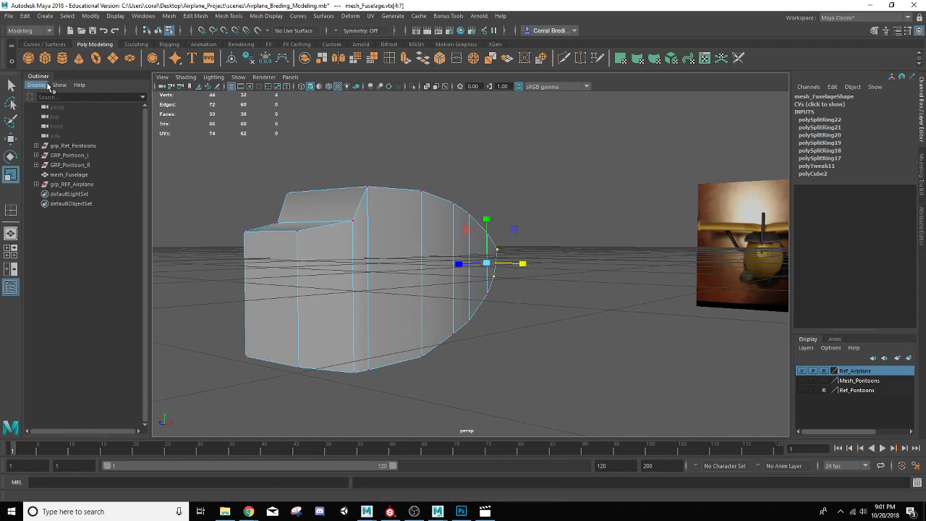
double_click(390, 60)
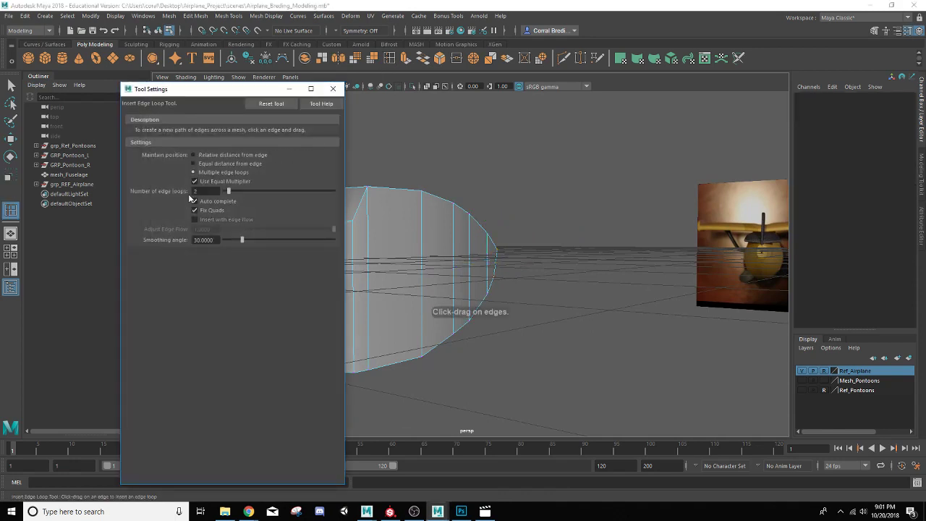
left_click_drag(207, 91, 711, 106)
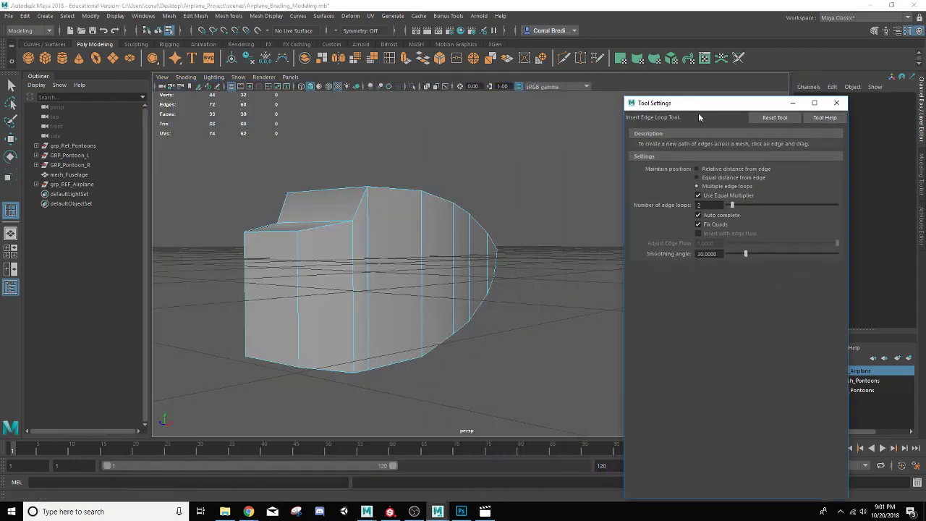
left_click_drag(355, 290, 412, 277, "alt")
Step: Insert two more edge loops across the fuselage's front and top faces
key("r")
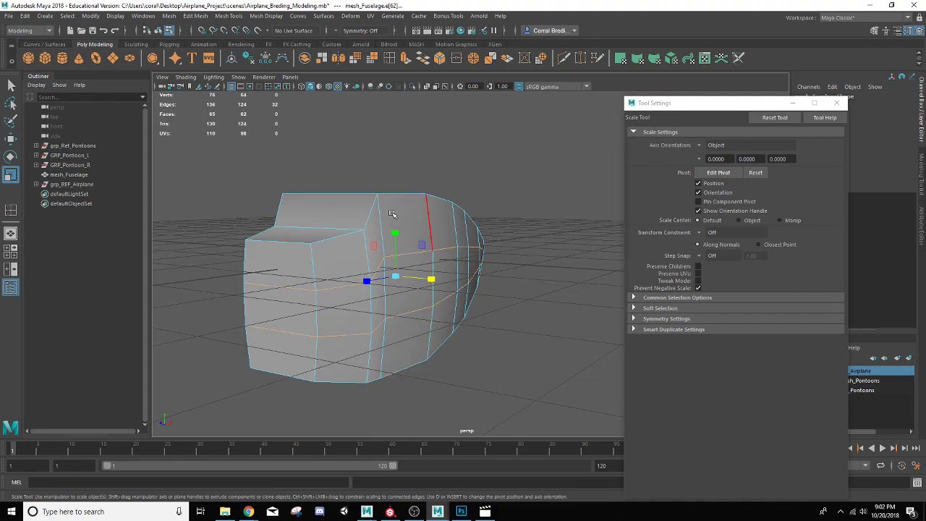
left_click_drag(380, 252, 325, 261, "alt")
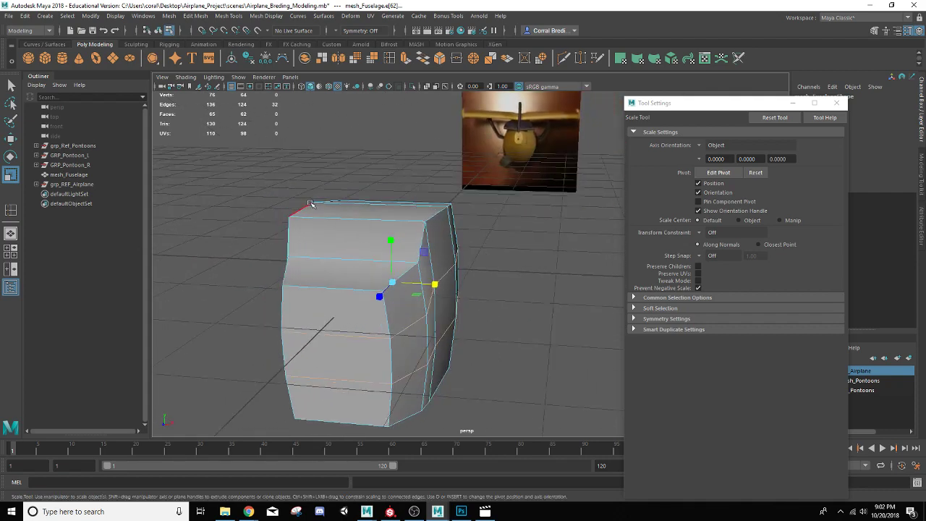
left_click(11, 209)
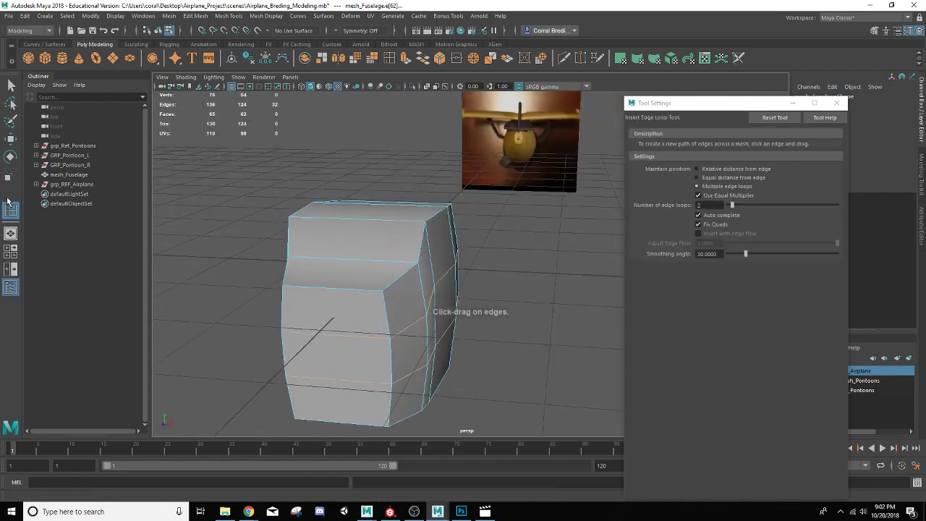
left_click_drag(281, 279, 367, 233, "alt")
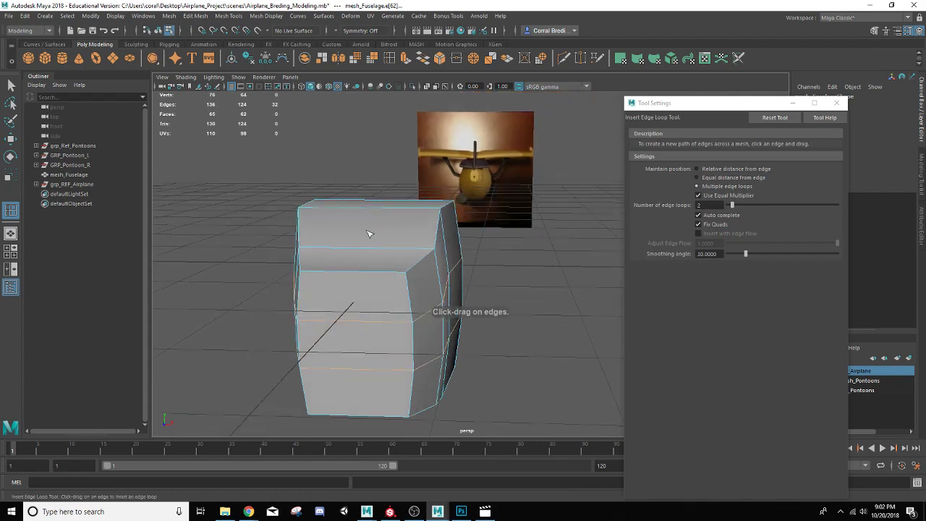
left_click(379, 208)
left_click_drag(332, 270, 349, 258, "alt")
left_click_drag(416, 224, 382, 284, "alt")
Step: Scale the selected new loop vertices to round out the fuselage's top
key("r")
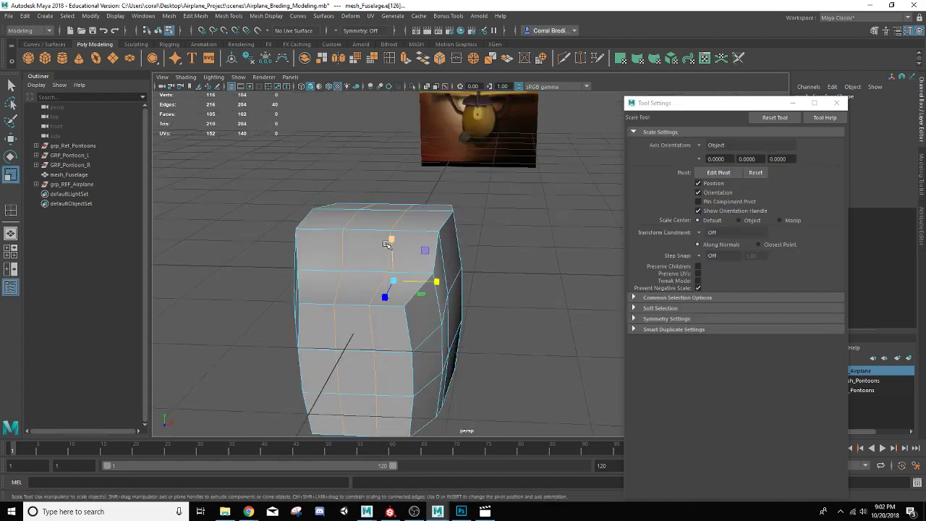
left_click_drag(391, 243, 390, 238)
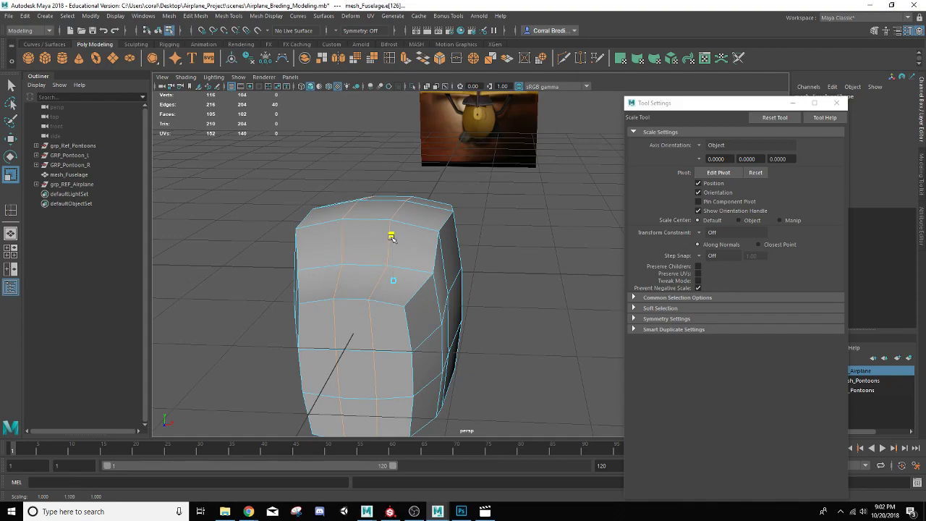
left_click_drag(395, 311, 382, 290, "alt")
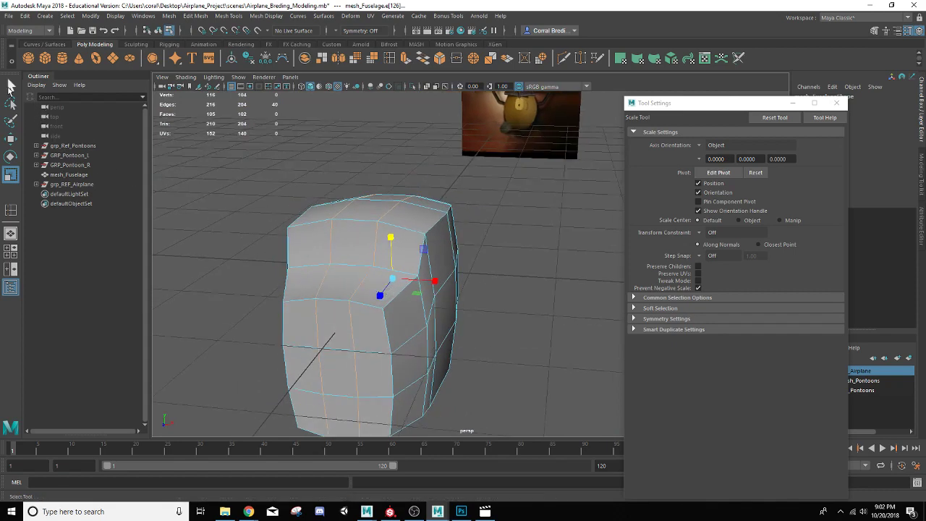
Step: Select the top ridge edges of the fuselage, then lower and scale them slightly to soften the top
left_click(11, 85)
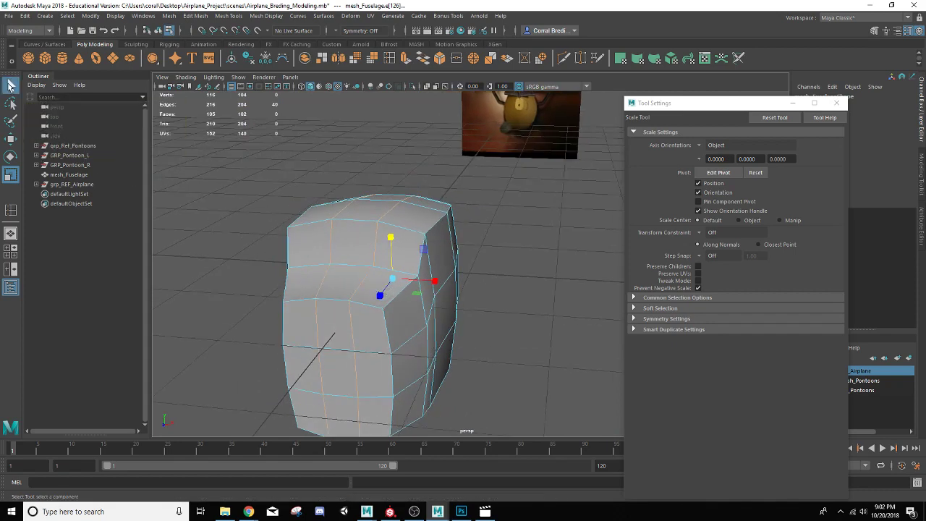
left_click_drag(398, 230, 359, 226, "alt")
scroll(355, 224, "up", 2)
double_click(357, 175)
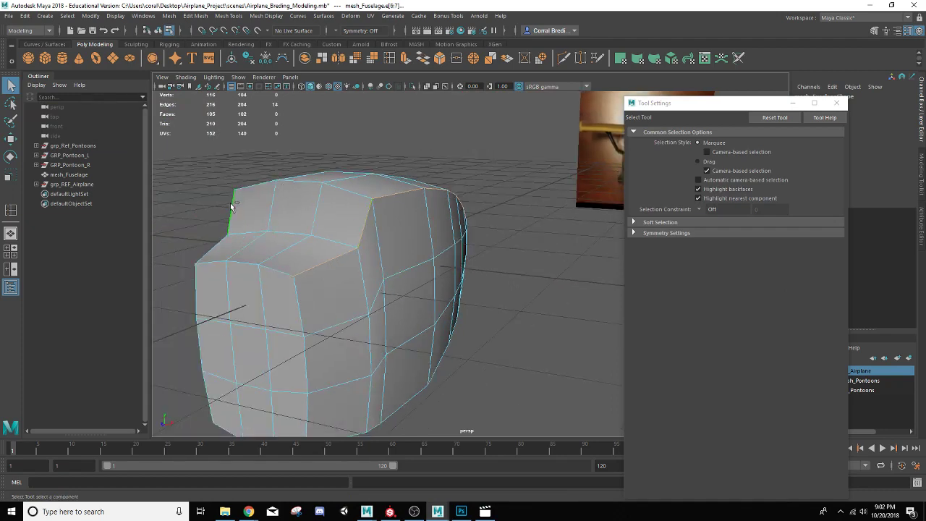
left_click_drag(232, 208, 413, 263, "alt")
scroll(413, 262, "up", 3)
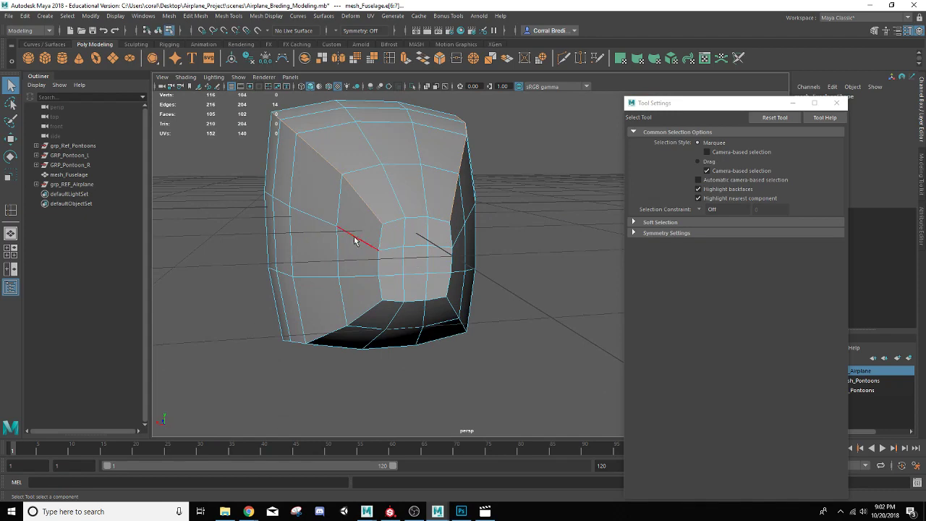
left_click_drag(355, 241, 385, 233, "alt")
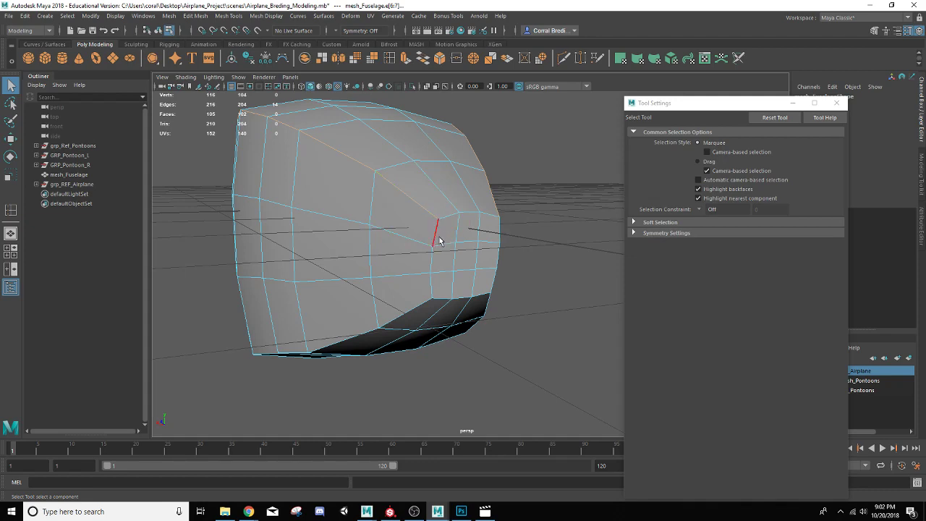
left_click_drag(429, 204, 514, 259, "ctrl")
left_click_drag(302, 213, 451, 207, "alt")
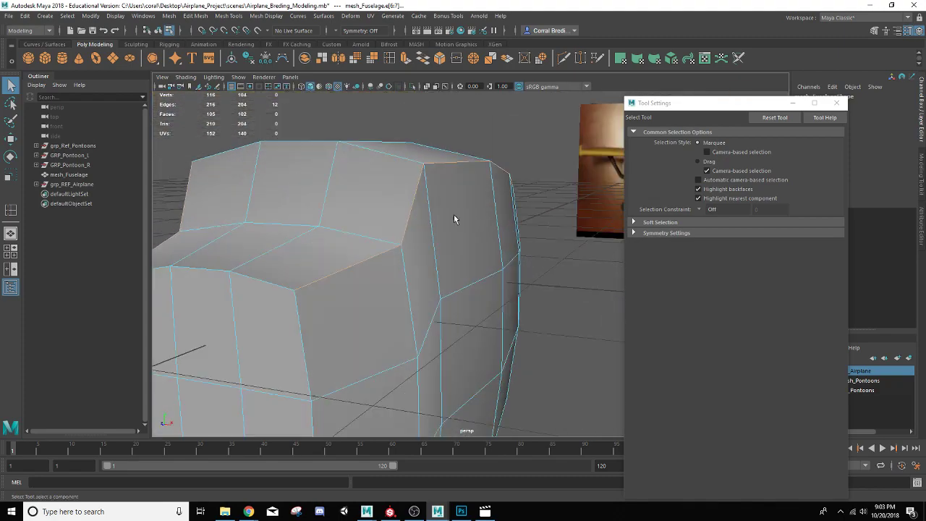
left_click_drag(425, 235, 428, 241, "alt")
key("w")
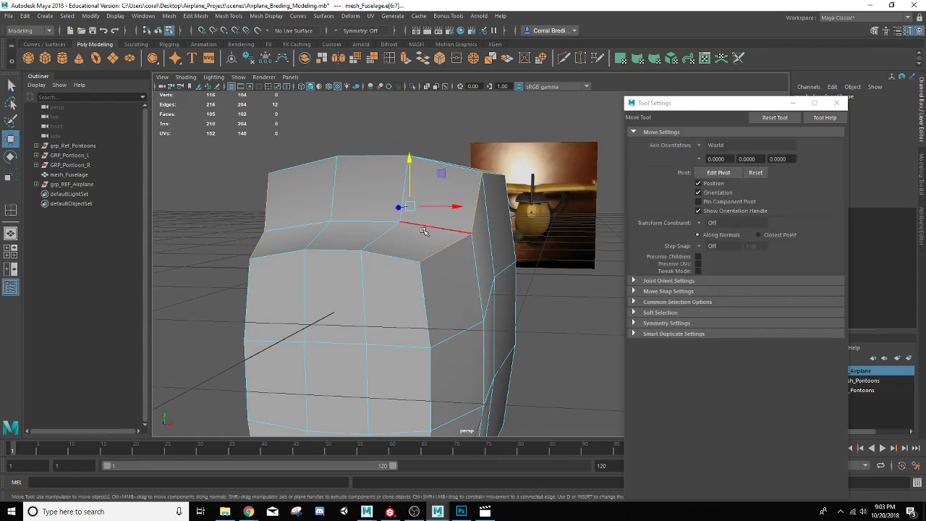
left_click_drag(406, 158, 402, 163)
key("r")
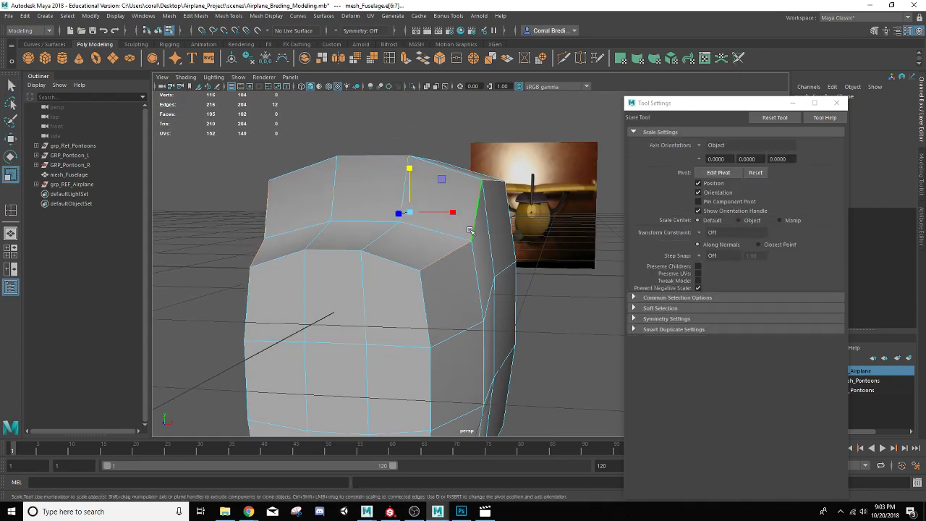
left_click_drag(459, 216, 454, 214)
Step: Select an edge loop running along the lower side of the fuselage
left_click_drag(453, 282, 219, 275, "alt")
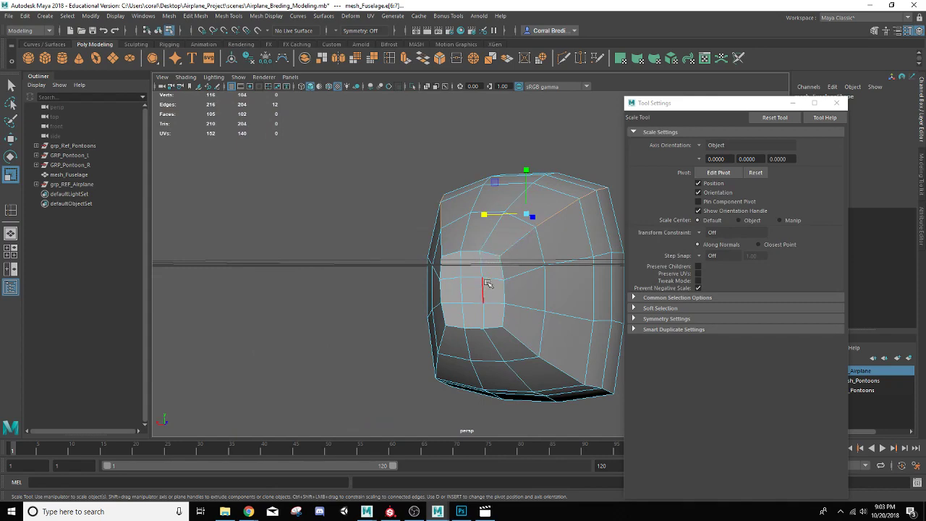
left_click_drag(488, 283, 611, 284, "alt")
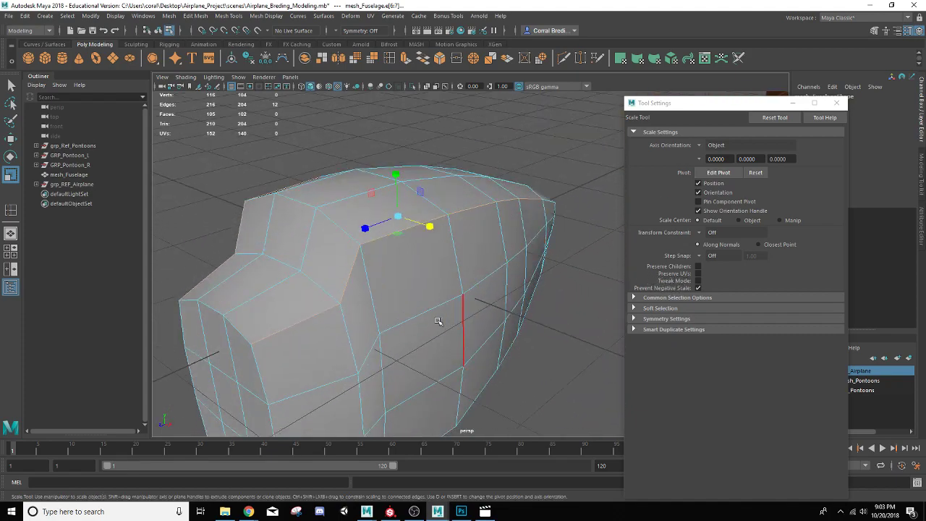
left_click_drag(437, 322, 432, 227, "alt")
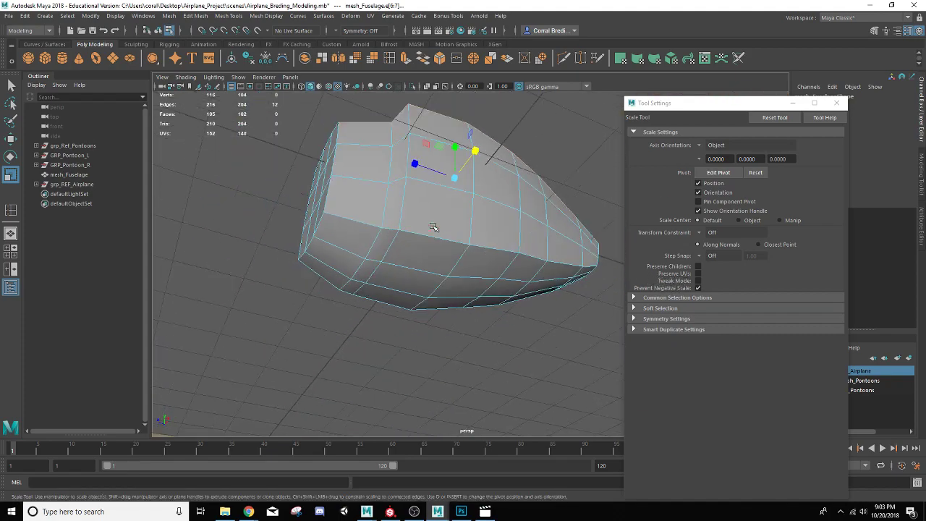
left_click(433, 232)
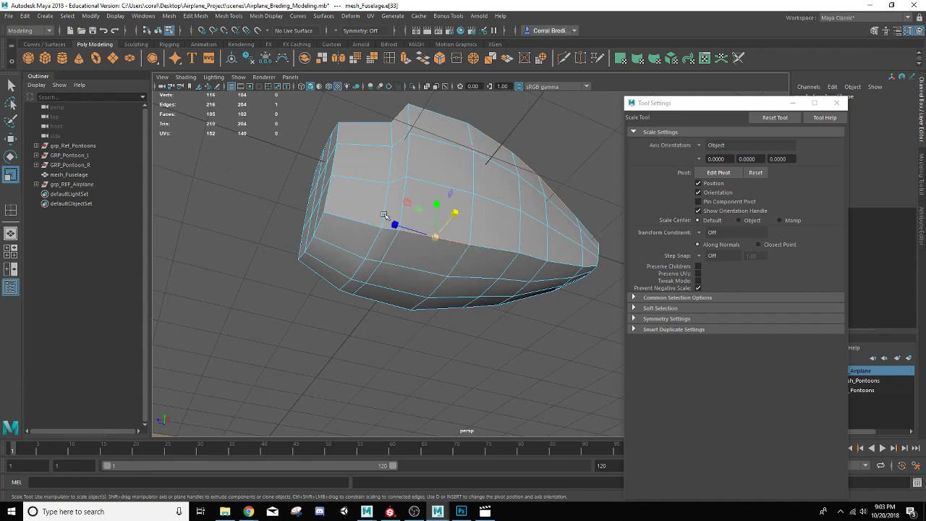
left_click(11, 86)
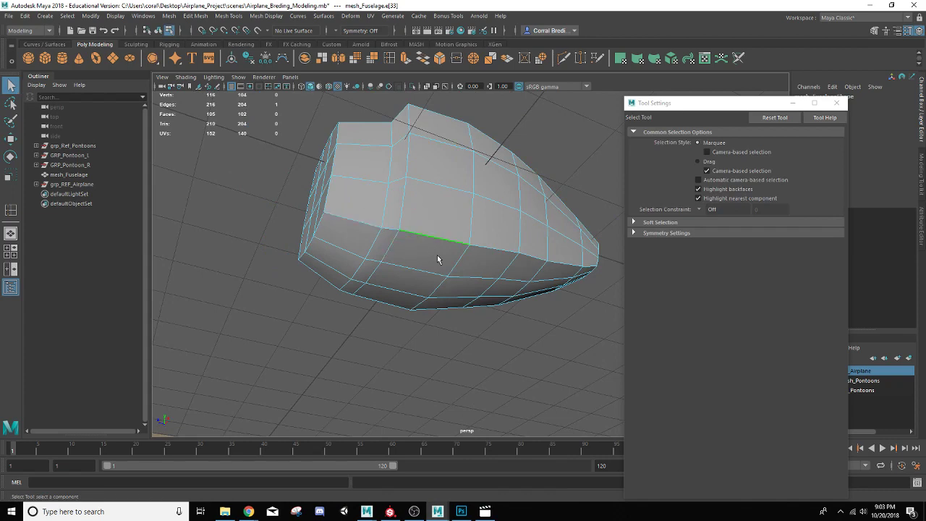
double_click(484, 244)
left_click_drag(440, 267, 463, 290, "alt")
key("w")
left_click(840, 104)
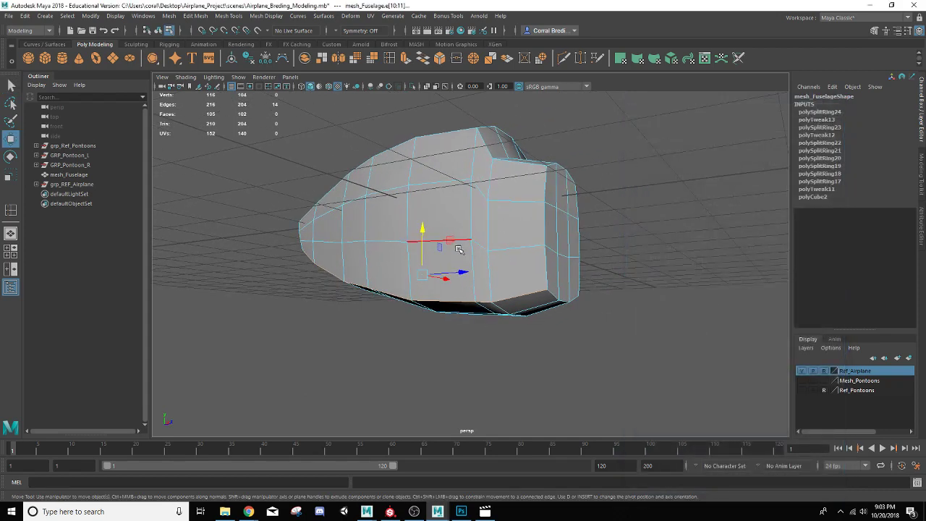
Step: Select the fuselage's bottom edges, then scale and move them slightly to round the underside
left_click_drag(438, 241, 464, 224, "alt")
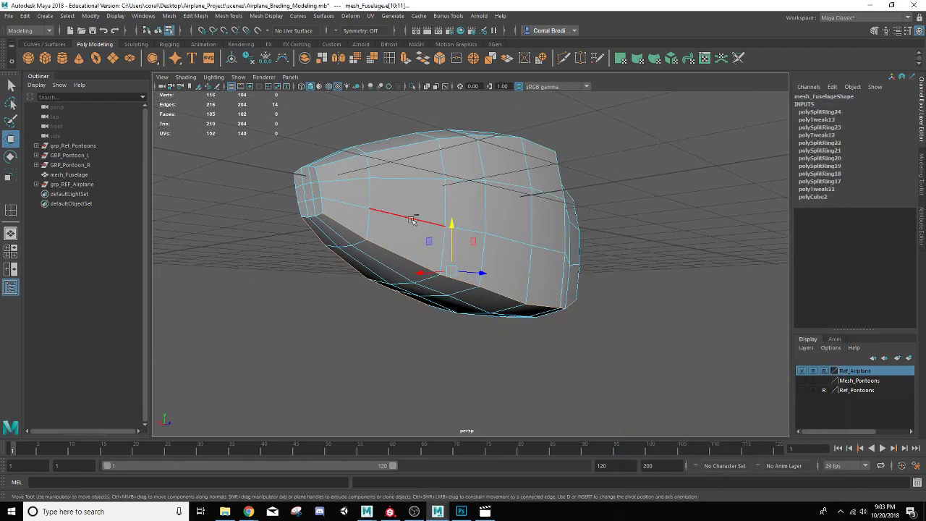
left_click(353, 232, "ctrl")
left_click(318, 240, "ctrl")
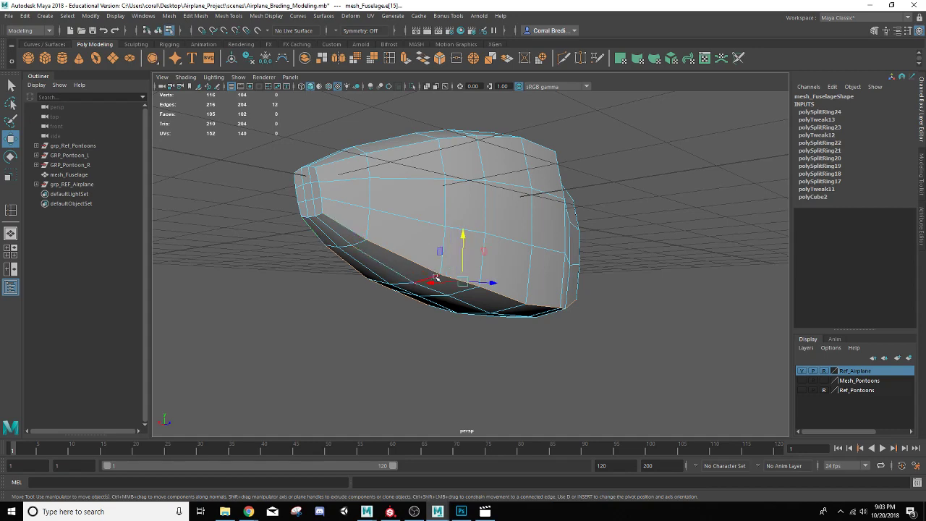
left_click_drag(318, 241, 396, 291, "alt")
scroll(405, 280, "up", 2)
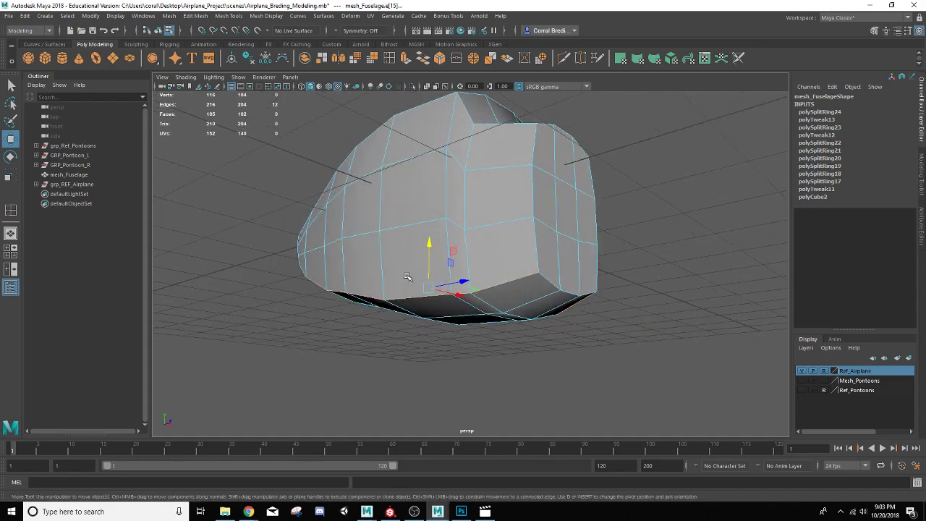
left_click_drag(429, 241, 389, 262)
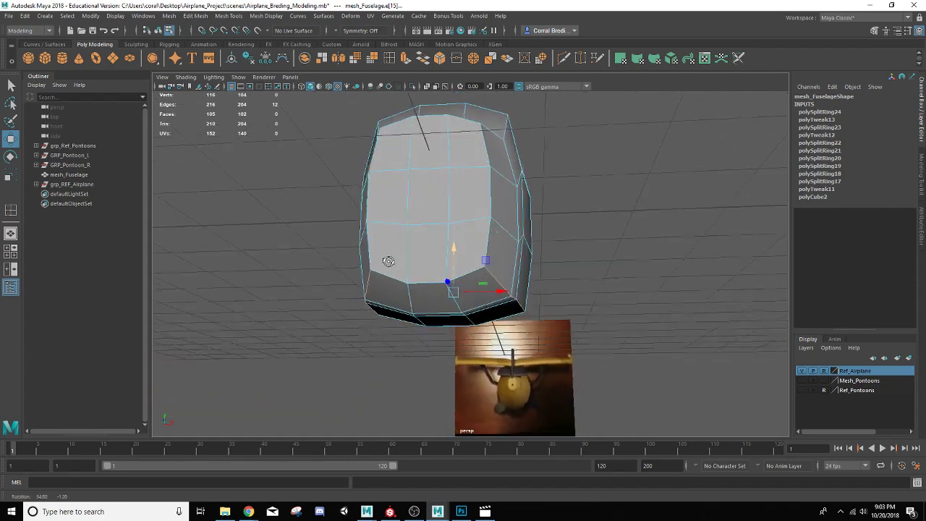
key("r")
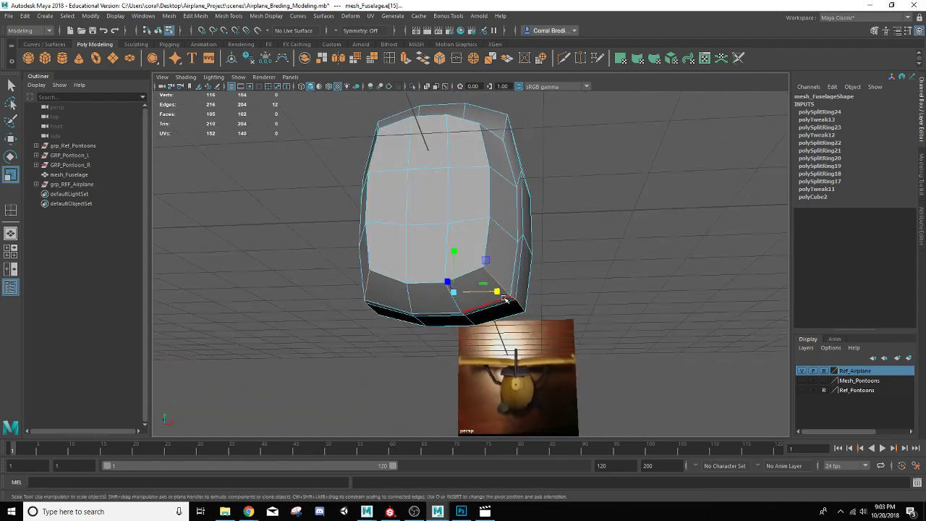
left_click_drag(497, 293, 495, 292)
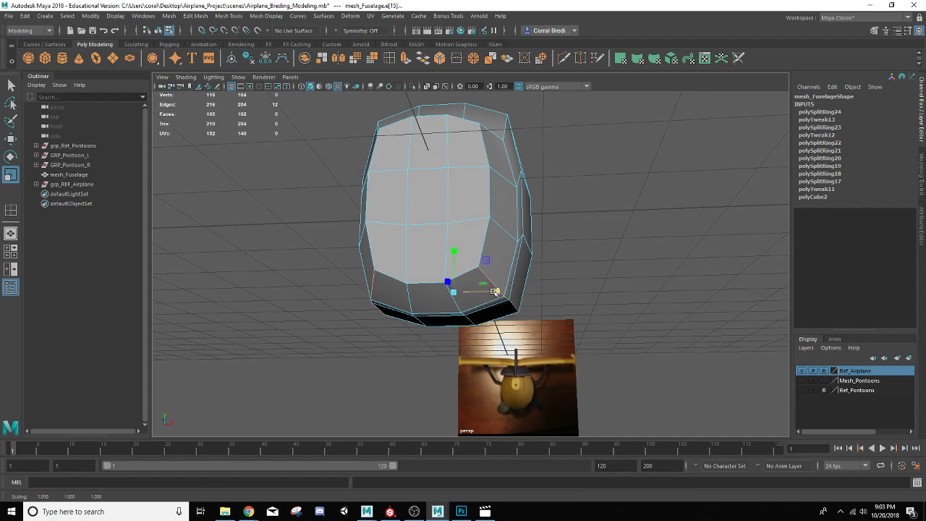
key("w")
mouse_move(457, 255)
left_mouse_down()
mouse_move(422, 301)
mouse_move(414, 284)
mouse_move(441, 257)
left_mouse_up()
Step: Switch back to object mode with the fuselage mesh selected
right_click(468, 221)
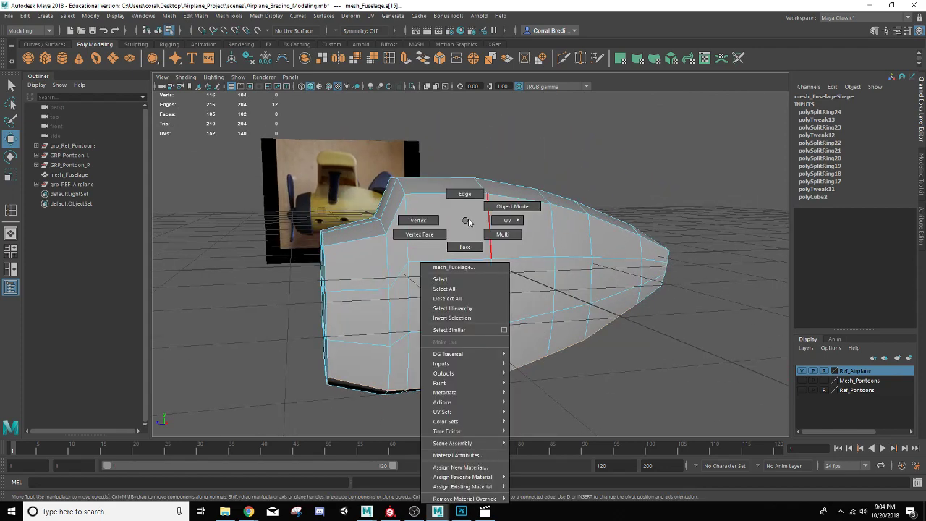
left_click(492, 211)
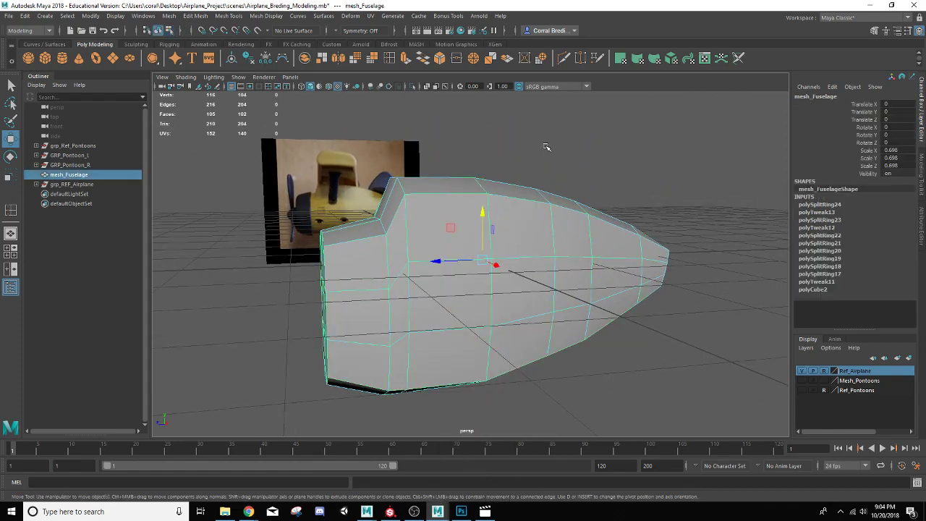
left_click_drag(547, 147, 521, 255, "alt")
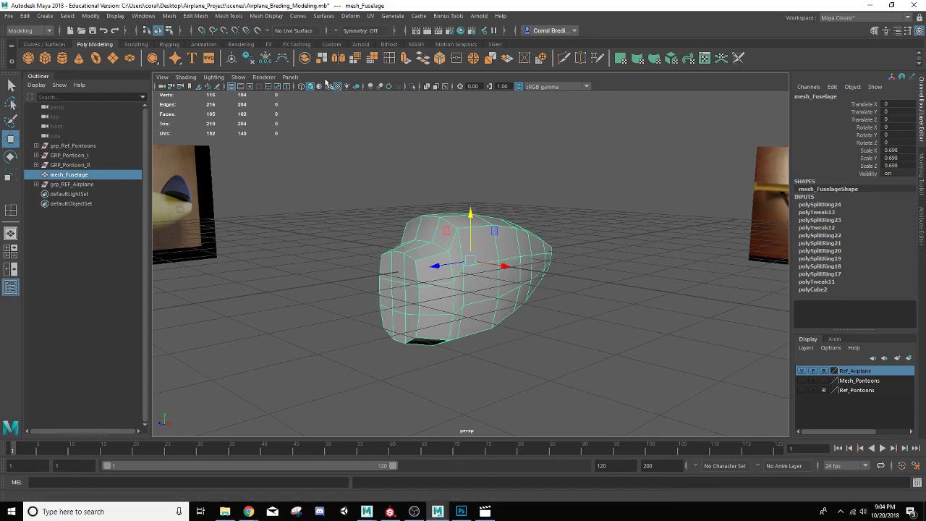
left_click(248, 61)
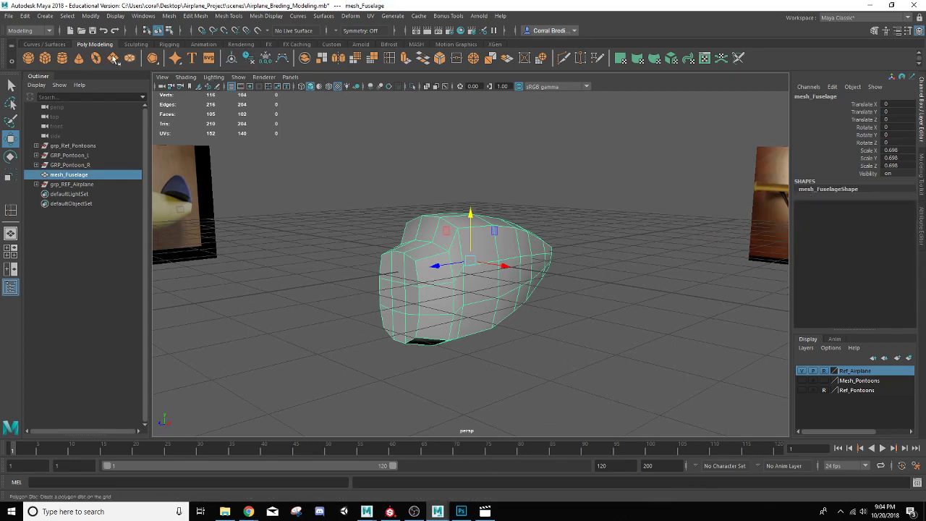
Step: Save the scene as a new version named Airplane_Breding_Modeling2.mb
left_click(8, 15)
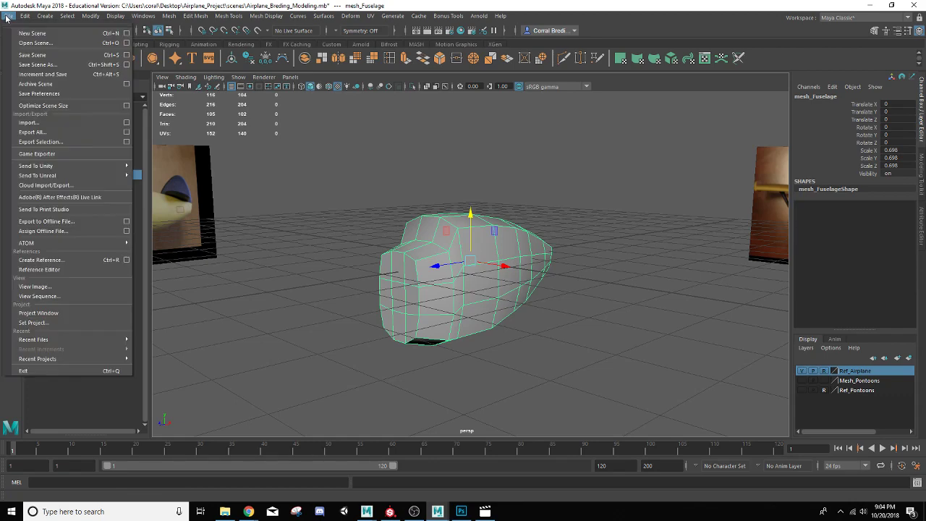
left_click(38, 69)
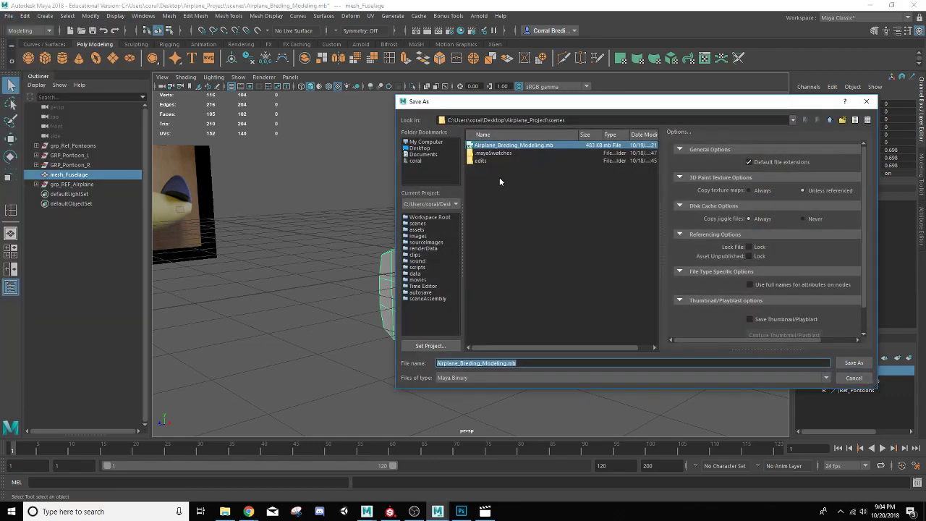
left_click(515, 363)
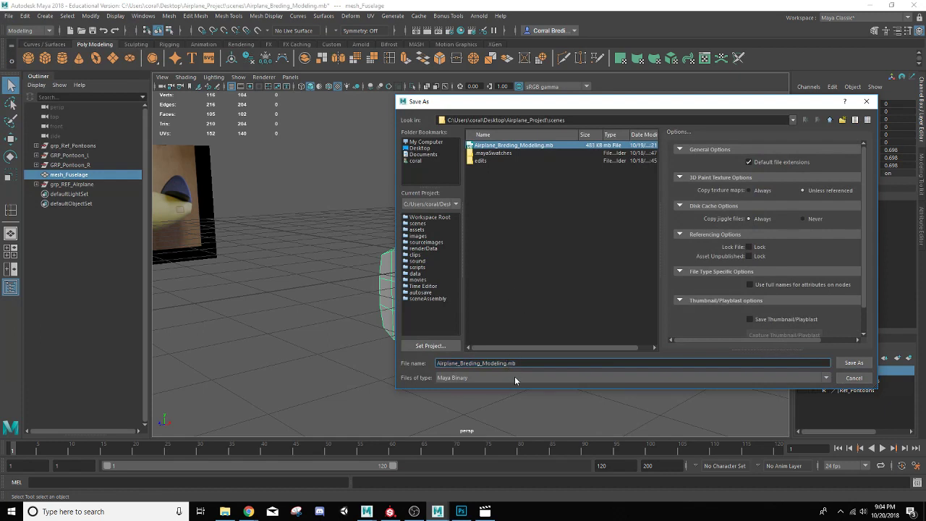
type("2")
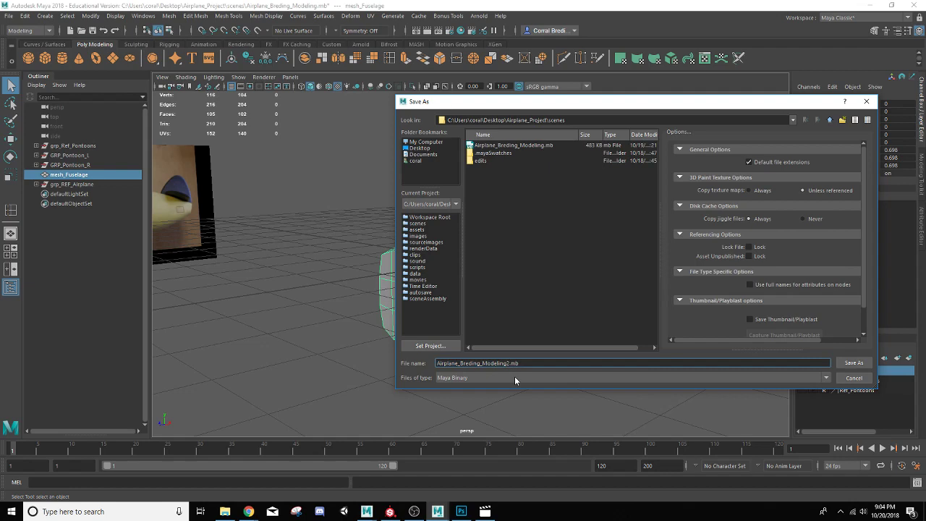
left_click(854, 362)
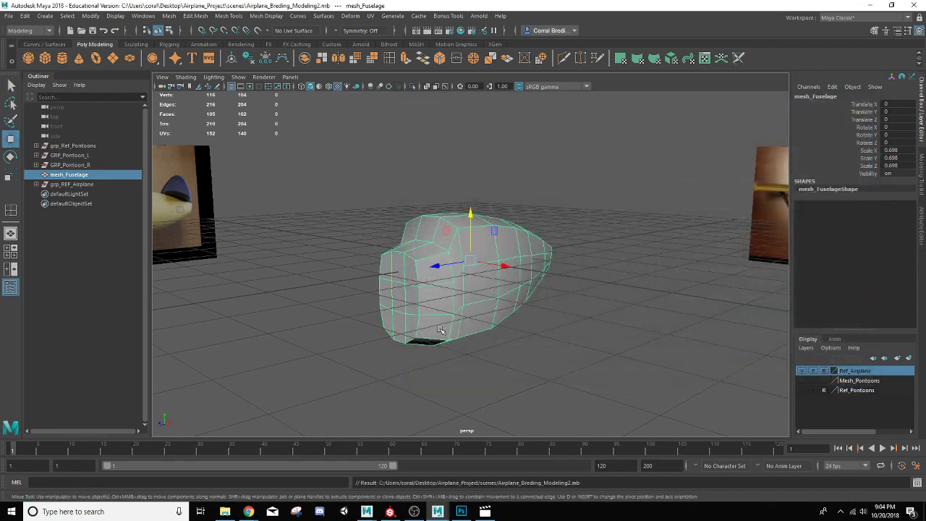